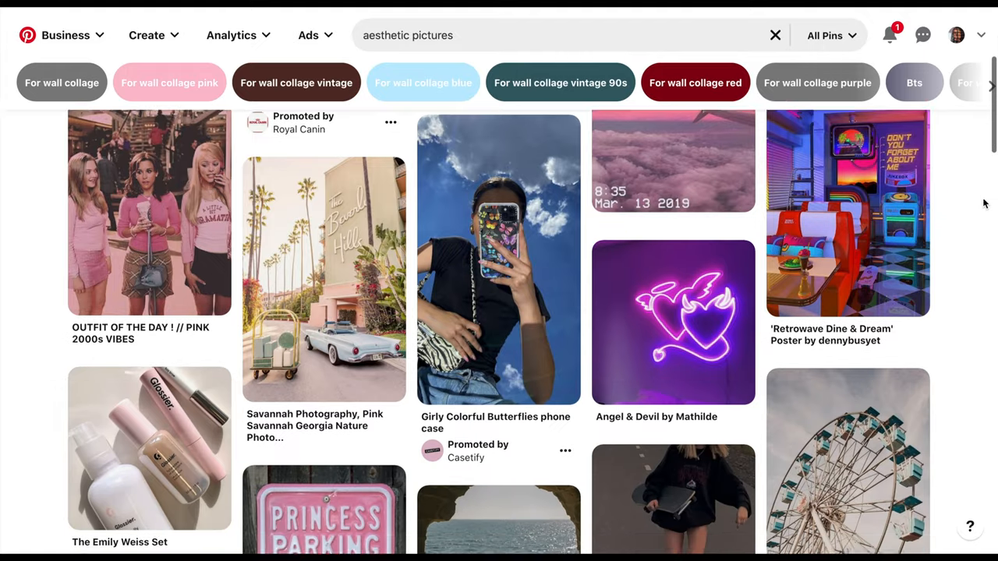
{"action": "scroll", "coordinate": [984, 203], "scroll_direction": "down", "scroll_amount": 3}
{"action": "scroll", "coordinate": [984, 203], "scroll_direction": "down", "scroll_amount": 3}
{"action": "scroll", "coordinate": [984, 204], "scroll_direction": "down", "scroll_amount": 3}
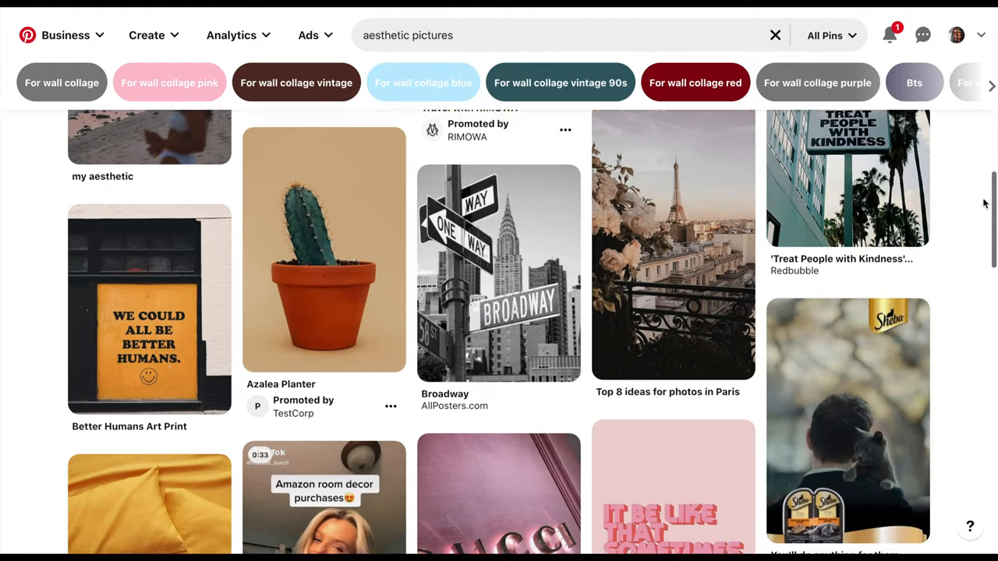
{"action": "scroll", "coordinate": [983, 203], "scroll_direction": "down", "scroll_amount": 3}
{"action": "scroll", "coordinate": [983, 203], "scroll_direction": "down", "scroll_amount": 3}
{"action": "scroll", "coordinate": [959, 195], "scroll_direction": "down", "scroll_amount": 3}
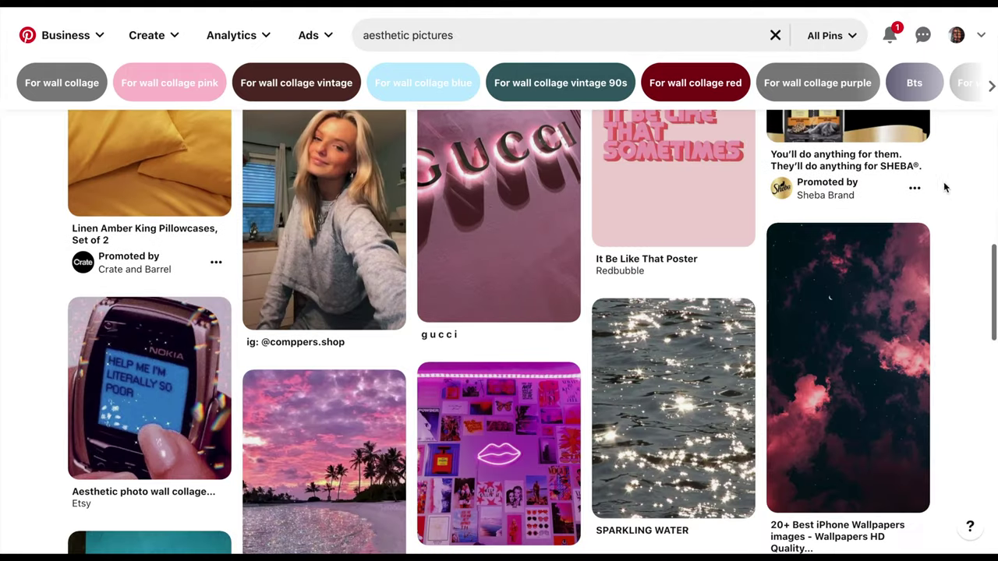
Clear the search and run a new Pinterest search for 'grunge aesthetic'.
{"action": "left_click", "coordinate": [775, 36]}
{"action": "left_click", "coordinate": [856, 35]}
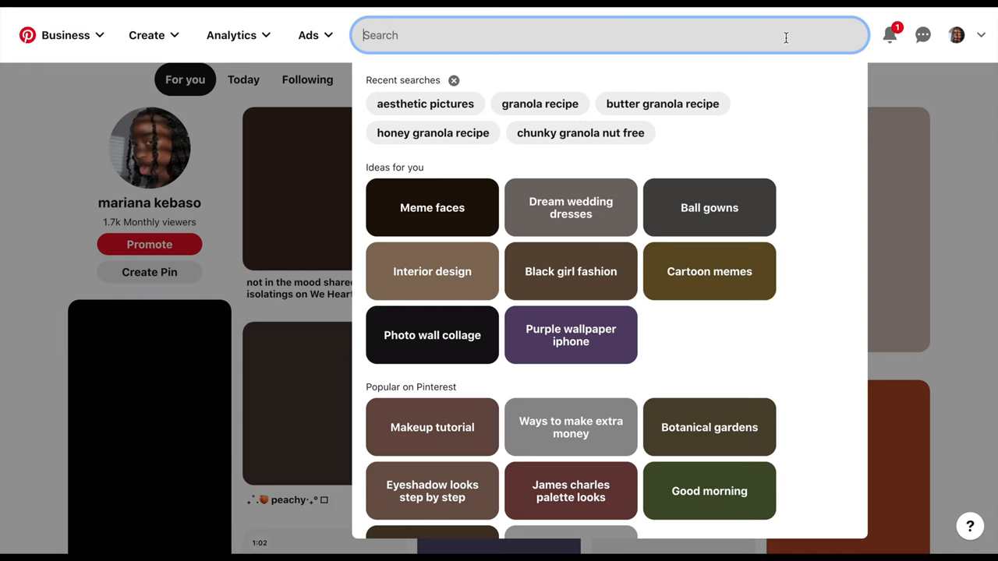
{"action": "type", "text": "grune"}
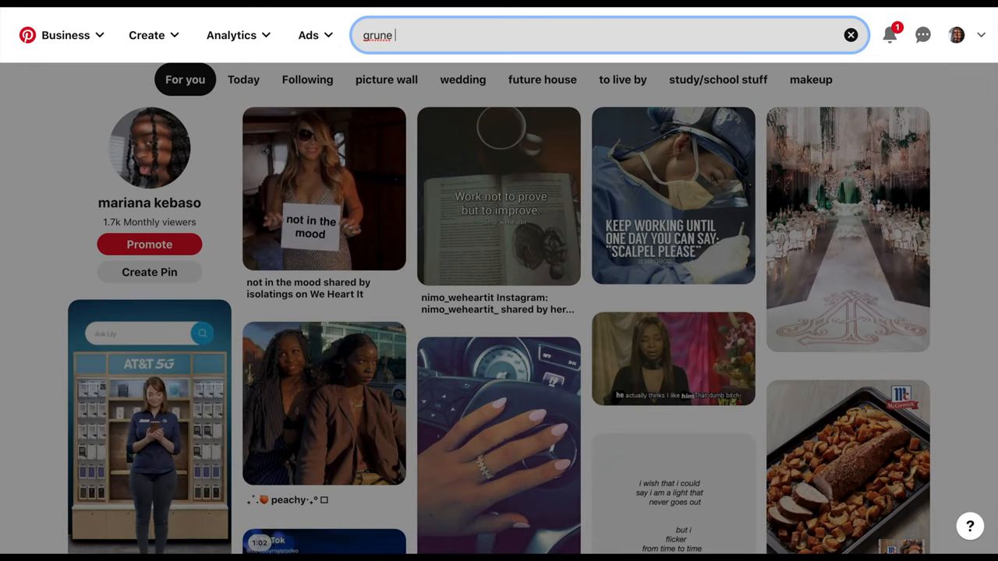
{"action": "key", "text": "BackSpace"}
{"action": "key", "text": "BackSpace"}
{"action": "type", "text": "ge aest"}
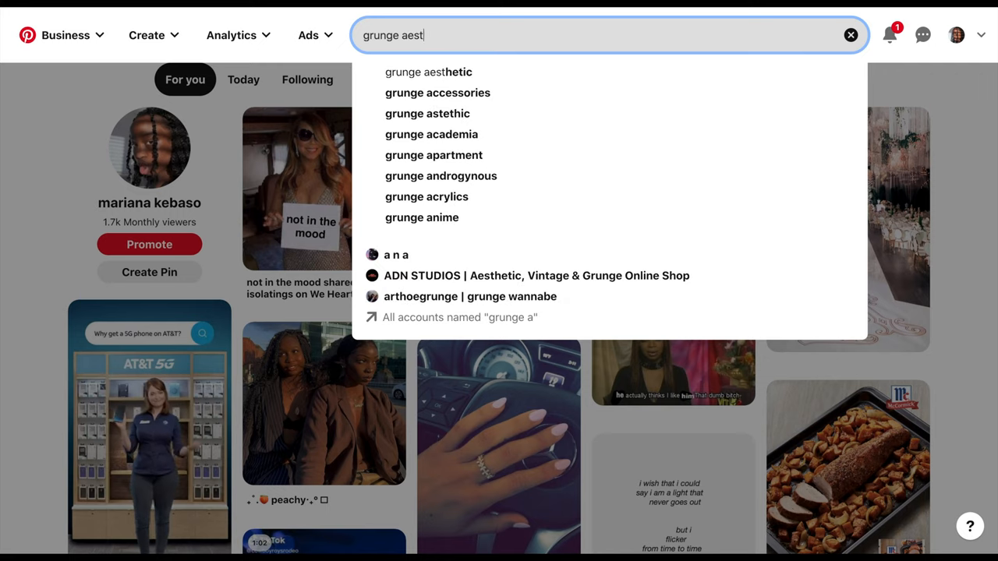
{"action": "type", "text": "c"}
{"action": "key", "text": "Return"}
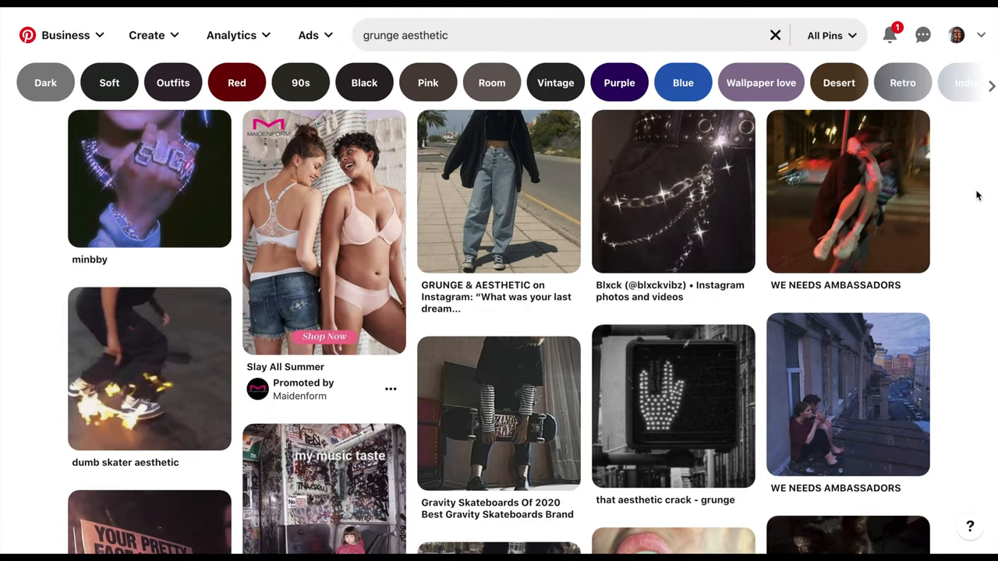
{"action": "scroll", "coordinate": [978, 196], "scroll_direction": "down", "scroll_amount": 3}
{"action": "scroll", "coordinate": [977, 196], "scroll_direction": "down", "scroll_amount": 3}
{"action": "scroll", "coordinate": [978, 196], "scroll_direction": "down", "scroll_amount": 3}
{"action": "scroll", "coordinate": [977, 195], "scroll_direction": "down", "scroll_amount": 3}
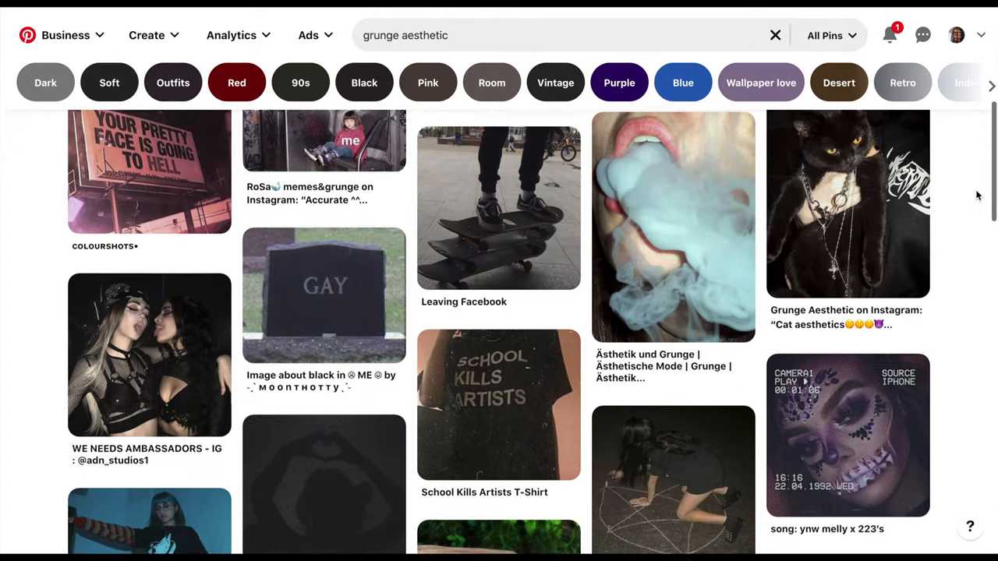
{"action": "scroll", "coordinate": [978, 196], "scroll_direction": "down", "scroll_amount": 3}
{"action": "scroll", "coordinate": [978, 196], "scroll_direction": "down", "scroll_amount": 3}
{"action": "scroll", "coordinate": [978, 196], "scroll_direction": "down", "scroll_amount": 3}
{"action": "scroll", "coordinate": [978, 196], "scroll_direction": "down", "scroll_amount": 2}
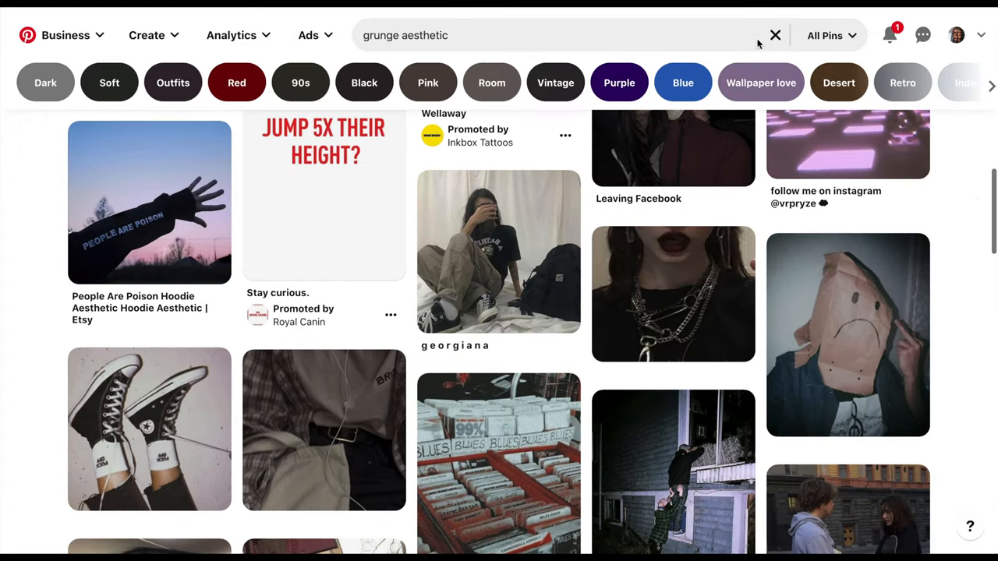
Erase the query and pick the 'baddie aesthetic photos' suggestion to search it.
{"action": "left_click", "coordinate": [744, 35]}
{"action": "key", "text": "BackSpace"}
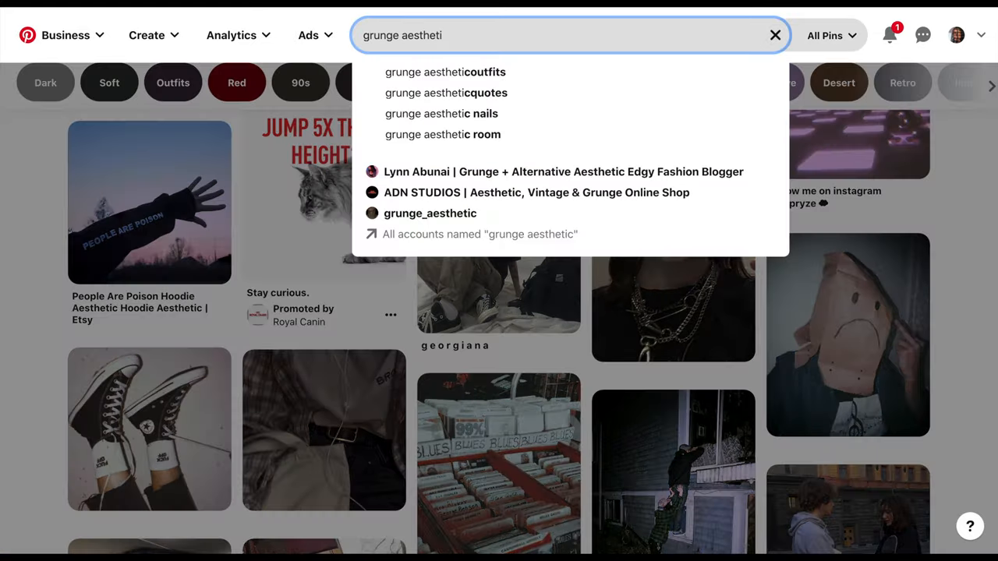
{"action": "key", "text": "BackSpace"}
{"action": "key", "text": "BackSpace"}
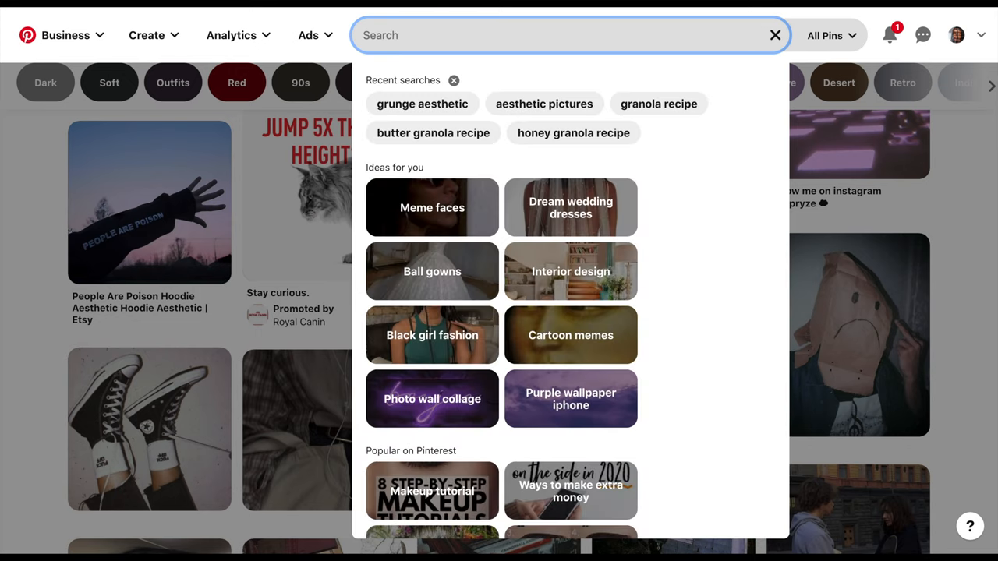
{"action": "type", "text": "baddie "}
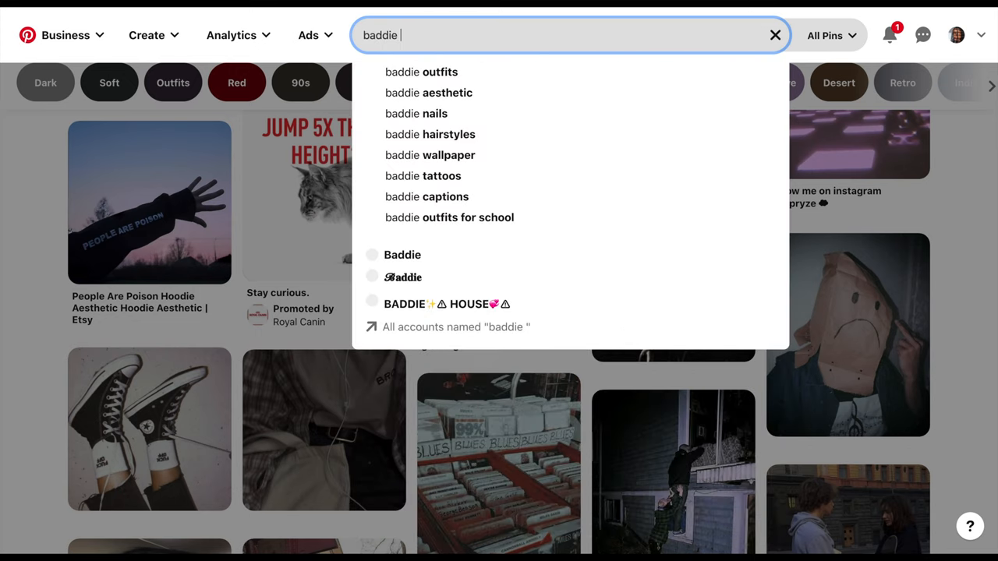
{"action": "type", "text": "aest"}
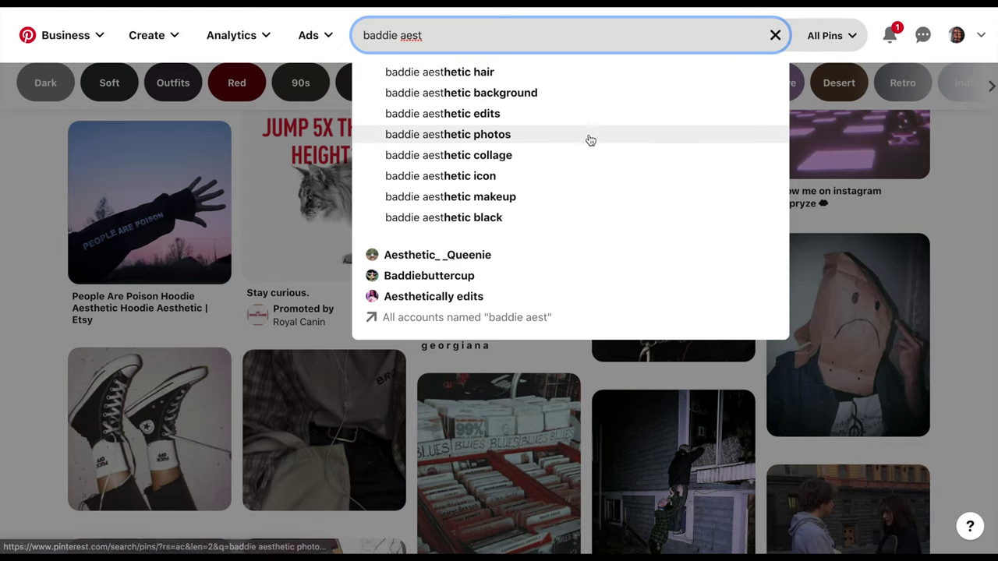
{"action": "left_click", "coordinate": [590, 134]}
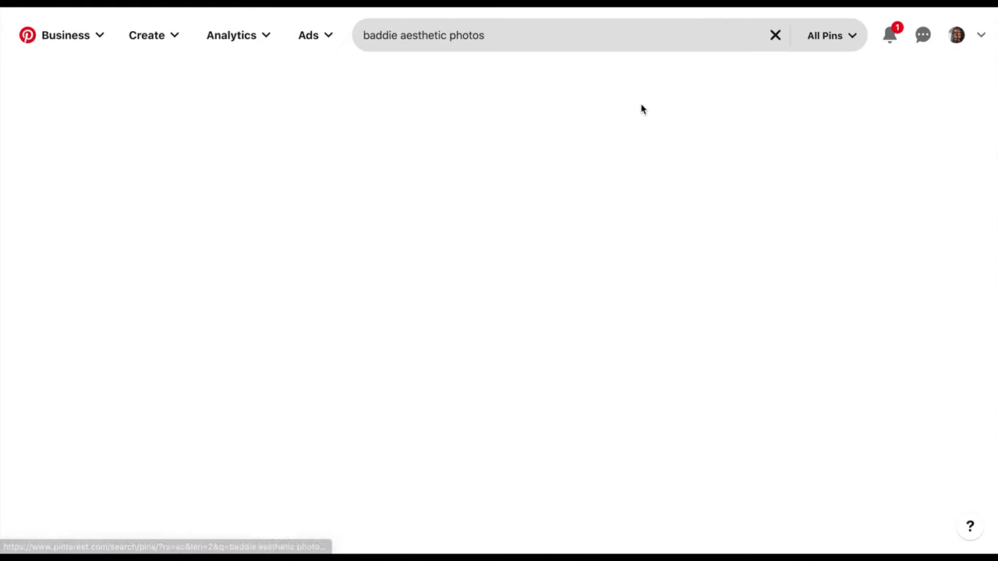
{"action": "scroll", "coordinate": [987, 157], "scroll_direction": "down", "scroll_amount": 10}
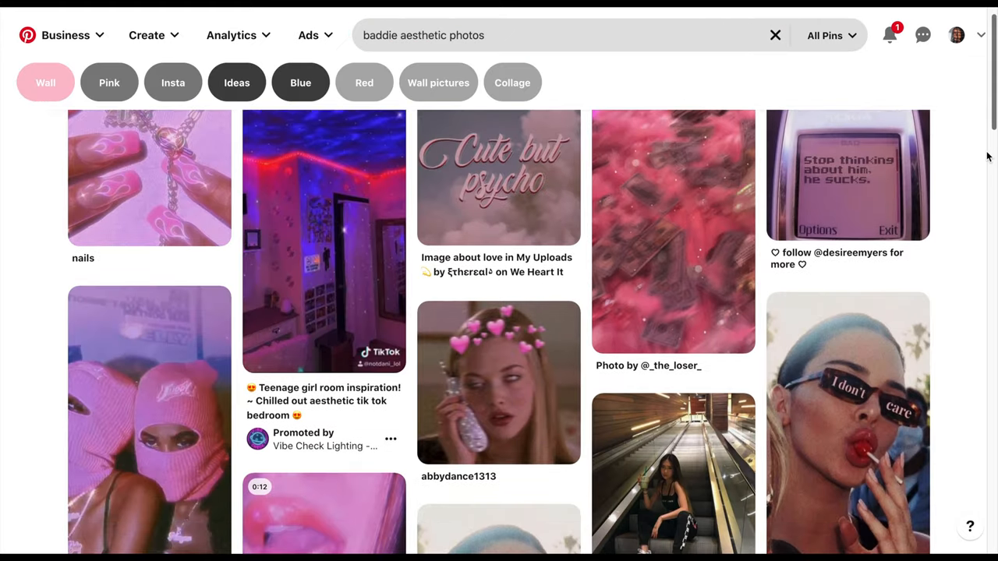
{"action": "scroll", "coordinate": [987, 156], "scroll_direction": "down", "scroll_amount": 10}
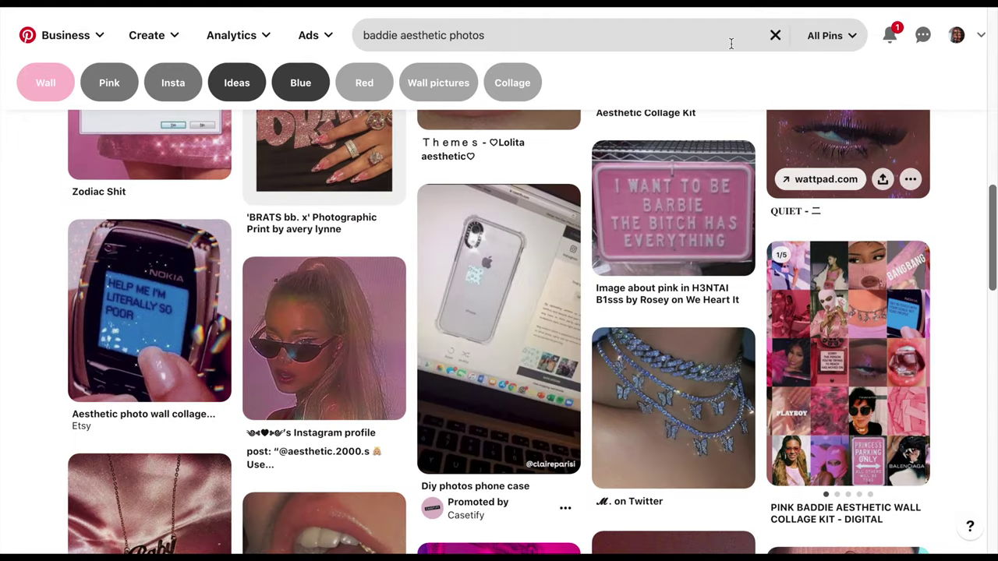
Replace the query with 'soft girl aesthetic' and run the search.
{"action": "left_click", "coordinate": [725, 36]}
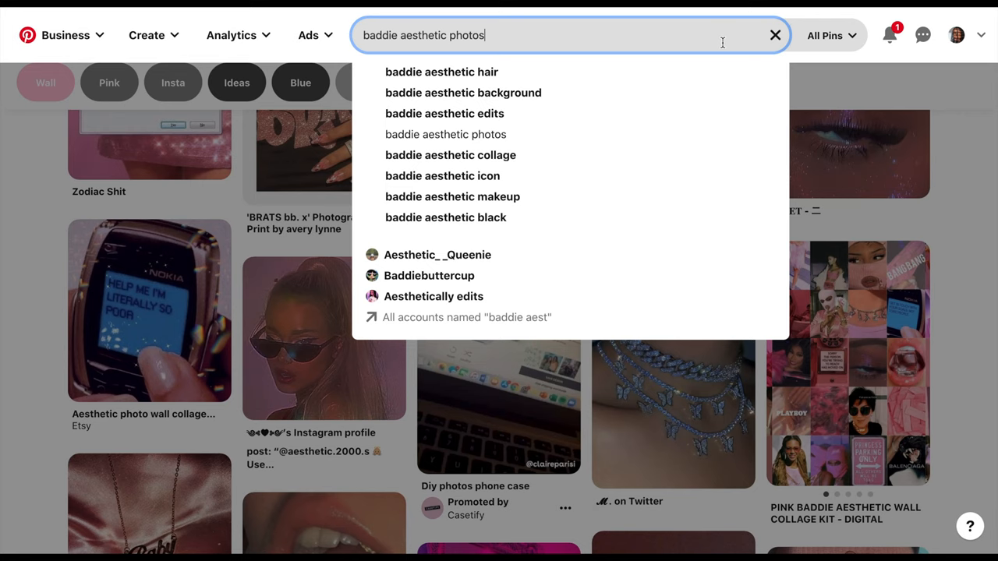
{"action": "triple_click", "coordinate": [409, 35]}
{"action": "type", "text": "soft girl aestheti"}
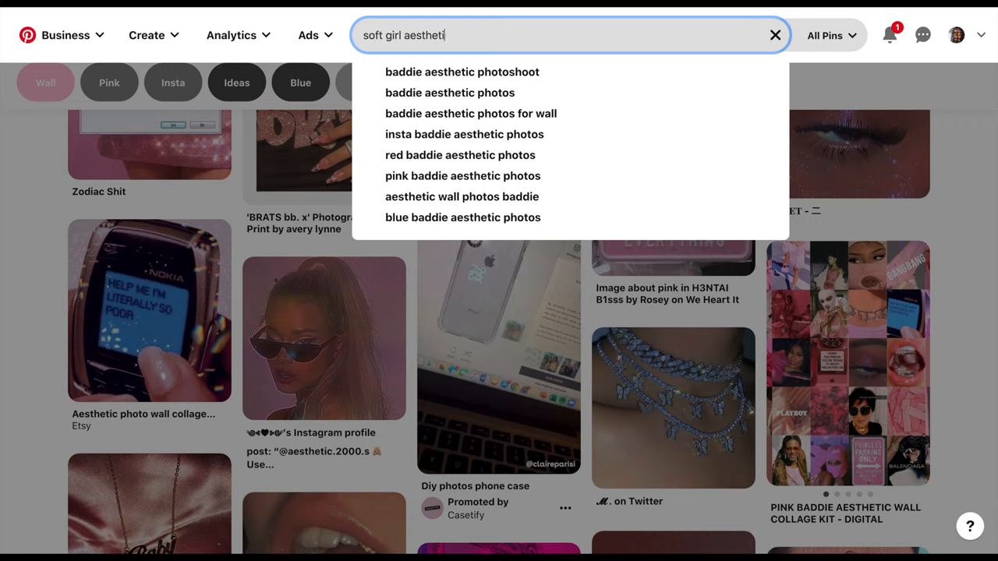
{"action": "type", "text": "c"}
{"action": "key", "text": "Return"}
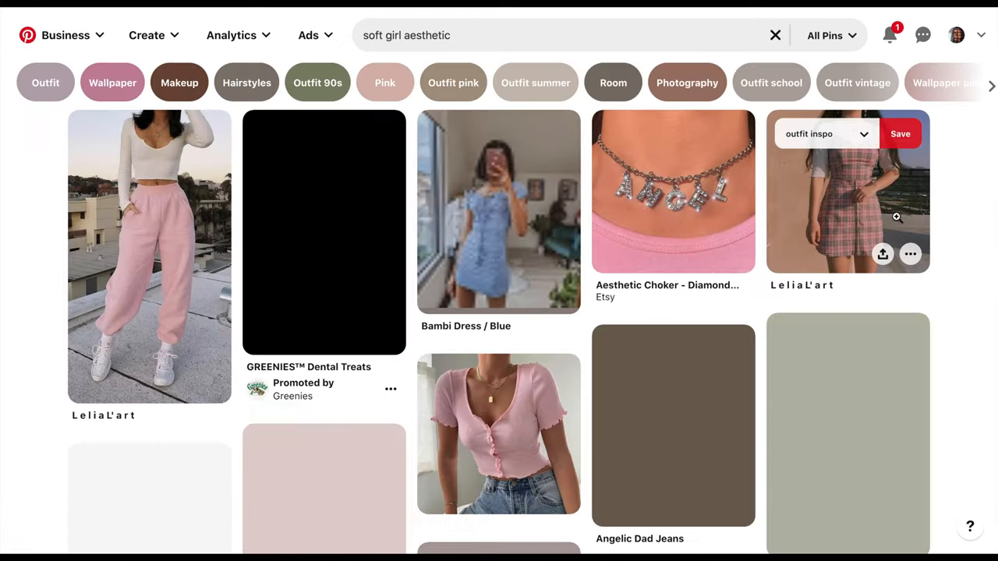
{"action": "scroll", "coordinate": [960, 194], "scroll_direction": "down", "scroll_amount": 1}
{"action": "scroll", "coordinate": [961, 193], "scroll_direction": "down", "scroll_amount": 3}
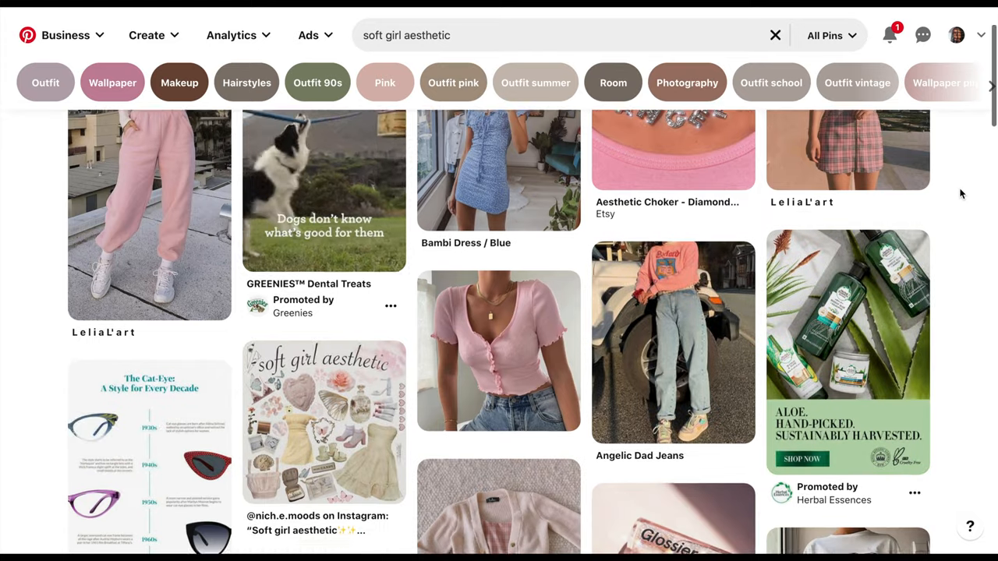
{"action": "scroll", "coordinate": [961, 193], "scroll_direction": "down", "scroll_amount": 3}
{"action": "scroll", "coordinate": [961, 193], "scroll_direction": "down", "scroll_amount": 3}
{"action": "scroll", "coordinate": [960, 193], "scroll_direction": "down", "scroll_amount": 3}
{"action": "scroll", "coordinate": [960, 194], "scroll_direction": "down", "scroll_amount": 3}
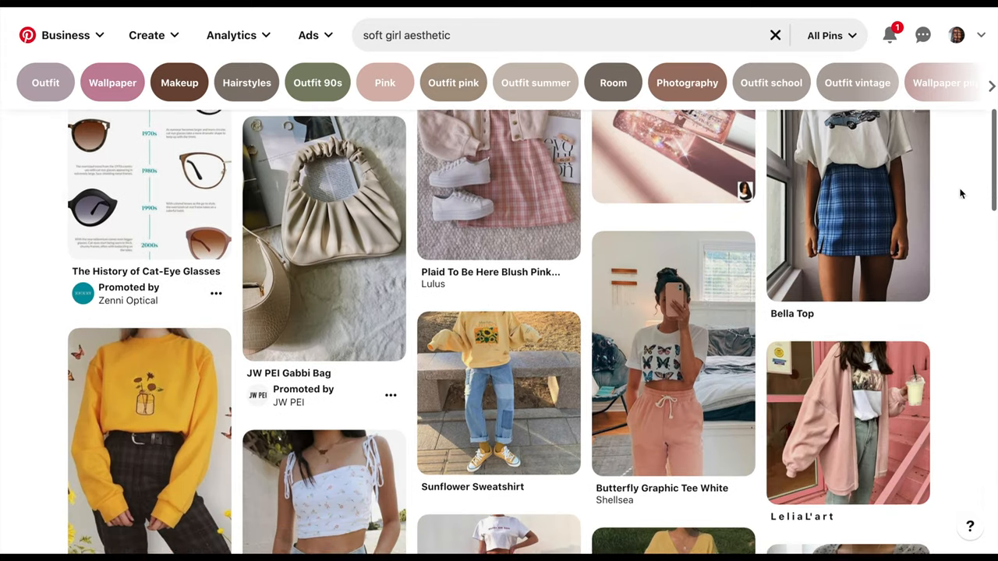
{"action": "scroll", "coordinate": [960, 193], "scroll_direction": "down", "scroll_amount": 3}
{"action": "scroll", "coordinate": [960, 193], "scroll_direction": "down", "scroll_amount": 3}
{"action": "scroll", "coordinate": [960, 193], "scroll_direction": "down", "scroll_amount": 3}
{"action": "scroll", "coordinate": [961, 194], "scroll_direction": "down", "scroll_amount": 3}
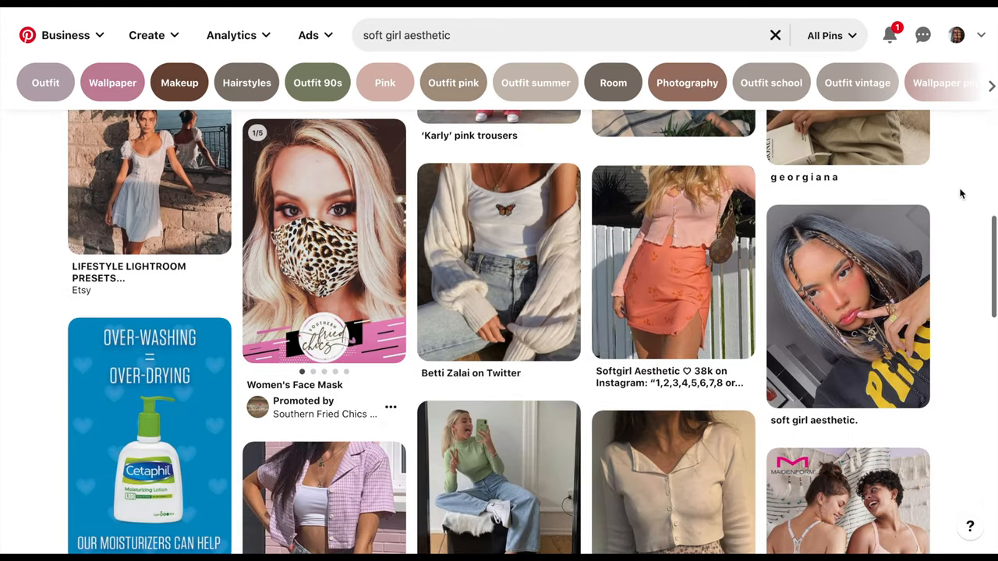
{"action": "scroll", "coordinate": [961, 193], "scroll_direction": "down", "scroll_amount": 3}
{"action": "scroll", "coordinate": [961, 193], "scroll_direction": "down", "scroll_amount": 3}
{"action": "scroll", "coordinate": [961, 193], "scroll_direction": "down", "scroll_amount": 3}
{"action": "scroll", "coordinate": [960, 193], "scroll_direction": "down", "scroll_amount": 1}
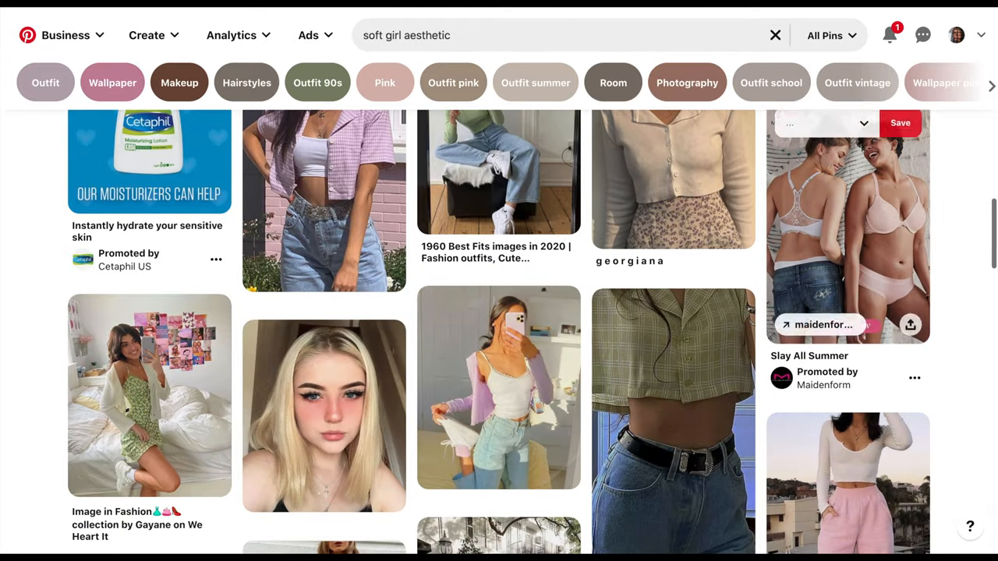
Replace the query with 'cute pictures' and run the search.
{"action": "left_click", "coordinate": [545, 35]}
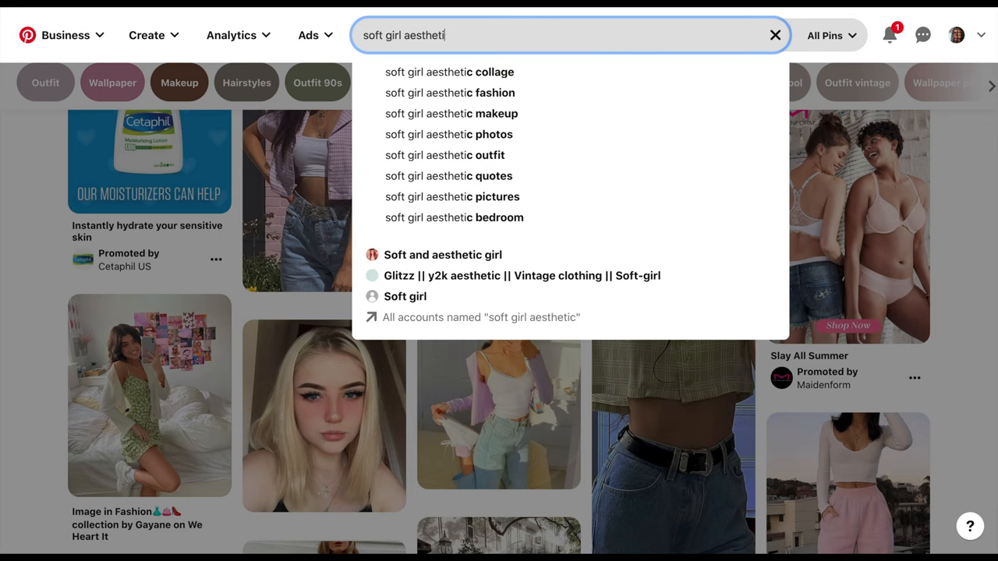
{"action": "key", "text": "BackSpace"}
{"action": "key", "text": "BackSpace"}
{"action": "key", "text": "BackSpace"}
{"action": "key", "text": "BackSpace"}
{"action": "key", "text": "BackSpace"}
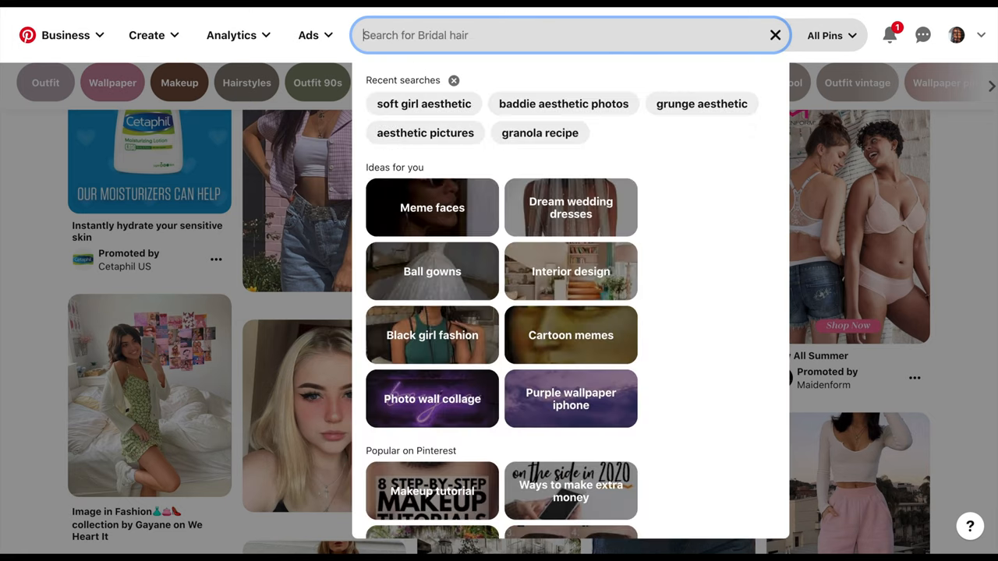
{"action": "type", "text": "cute pit"}
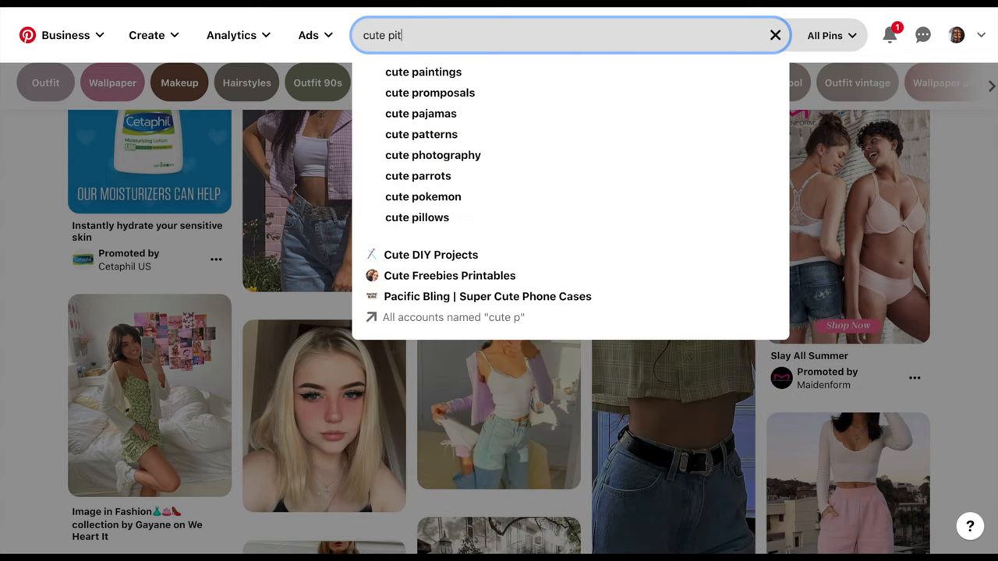
{"action": "key", "text": "BackSpace"}
{"action": "type", "text": "ctures"}
{"action": "key", "text": "Return"}
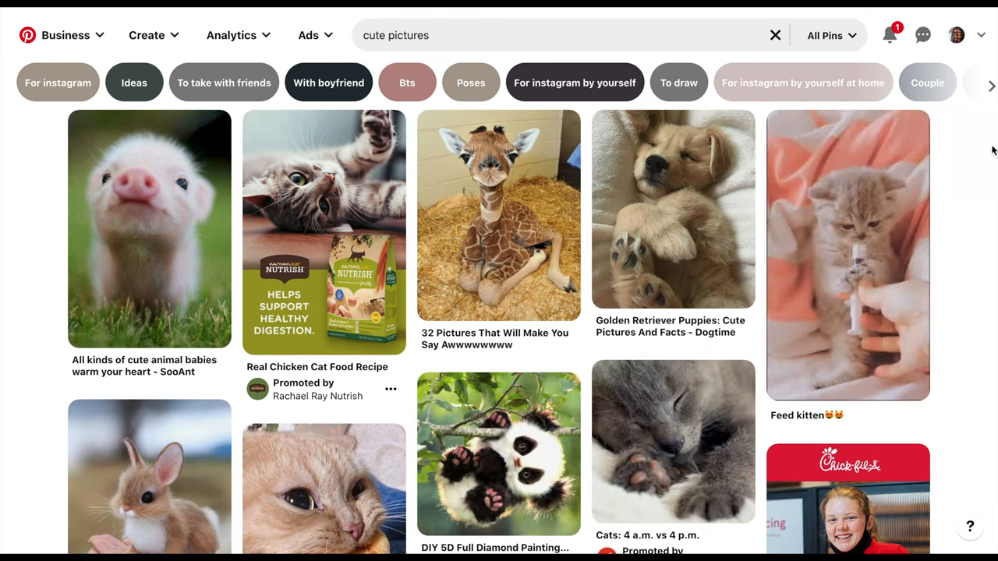
{"action": "scroll", "coordinate": [994, 139], "scroll_direction": "down", "scroll_amount": 2}
{"action": "scroll", "coordinate": [994, 139], "scroll_direction": "down", "scroll_amount": 3}
{"action": "scroll", "coordinate": [994, 139], "scroll_direction": "down", "scroll_amount": 4}
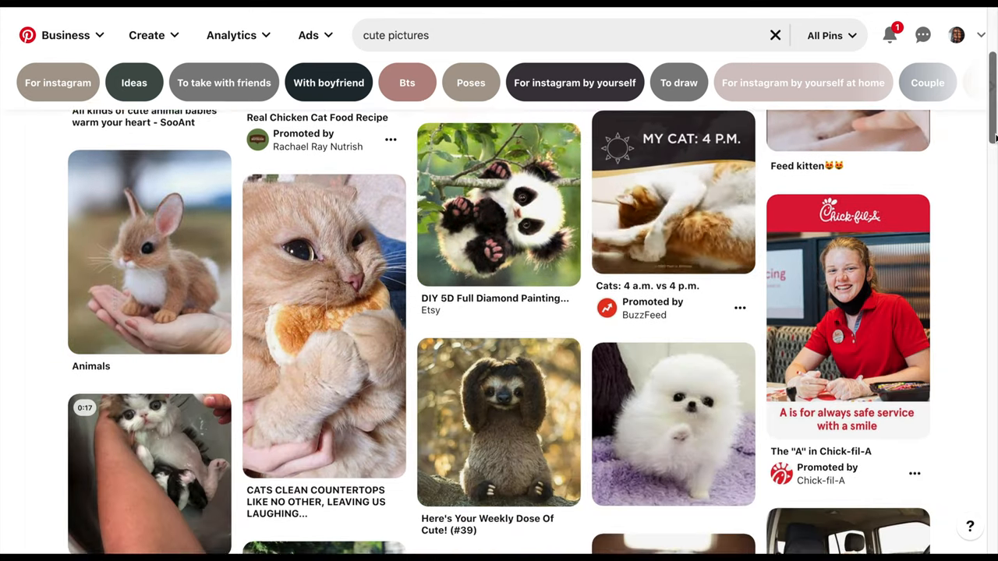
{"action": "scroll", "coordinate": [994, 139], "scroll_direction": "down", "scroll_amount": 3}
{"action": "scroll", "coordinate": [994, 139], "scroll_direction": "down", "scroll_amount": 4}
{"action": "scroll", "coordinate": [994, 139], "scroll_direction": "down", "scroll_amount": 4}
{"action": "scroll", "coordinate": [994, 139], "scroll_direction": "down", "scroll_amount": 2}
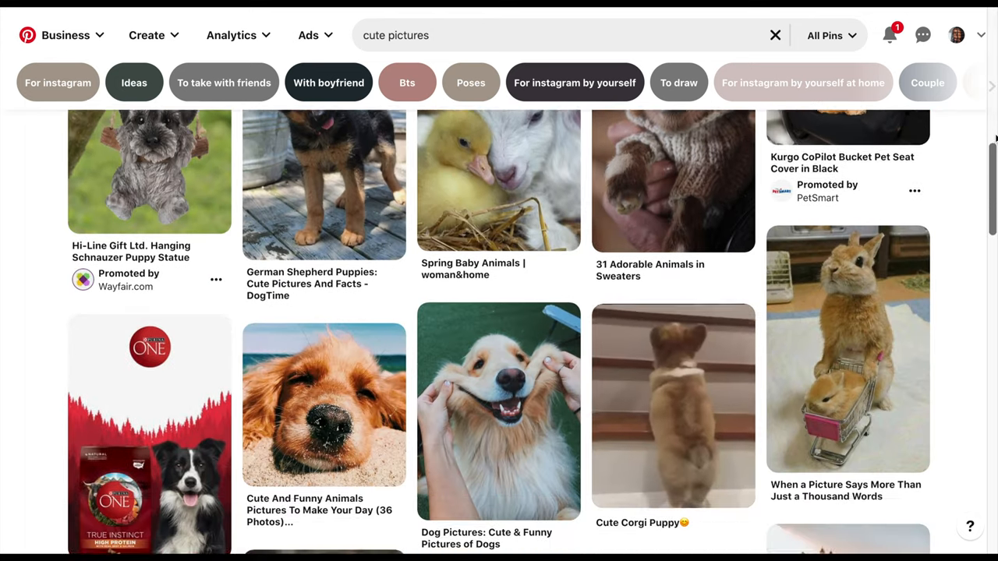
{"action": "scroll", "coordinate": [994, 139], "scroll_direction": "down", "scroll_amount": 2}
{"action": "scroll", "coordinate": [994, 138], "scroll_direction": "down", "scroll_amount": 3}
{"action": "scroll", "coordinate": [994, 139], "scroll_direction": "down", "scroll_amount": 2}
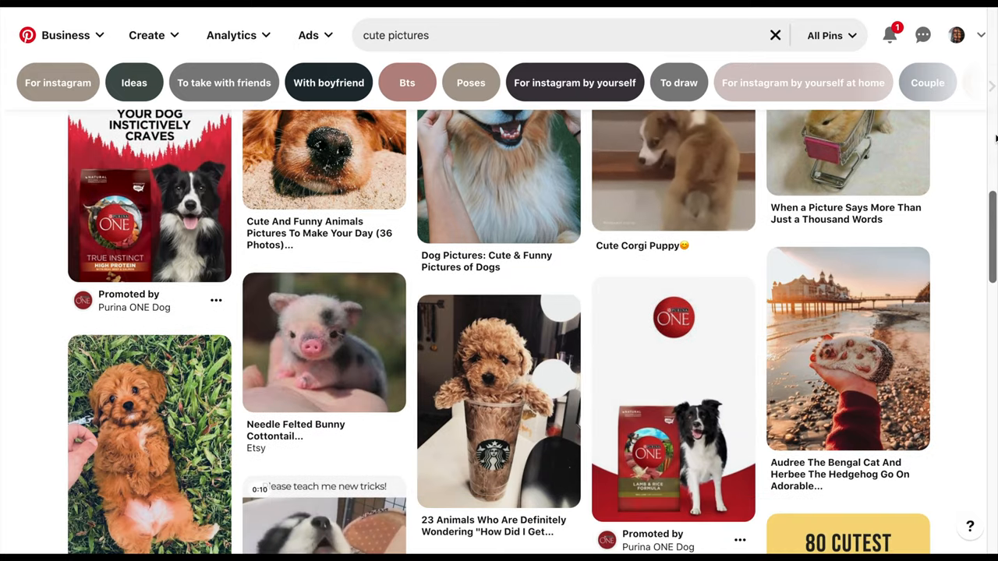
{"action": "scroll", "coordinate": [993, 139], "scroll_direction": "down", "scroll_amount": 2}
{"action": "scroll", "coordinate": [994, 138], "scroll_direction": "down", "scroll_amount": 1}
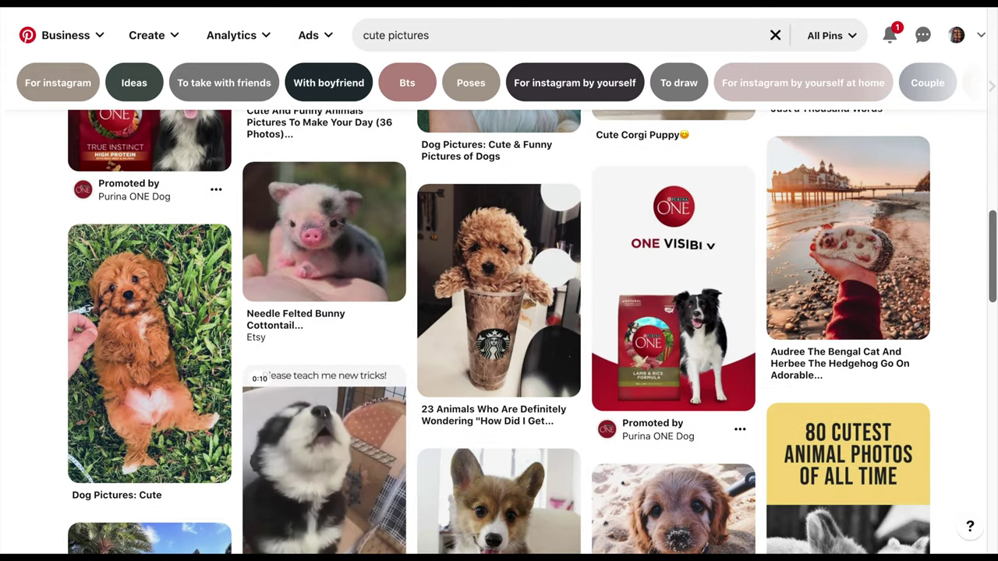
From the profile, enter the 'to live by' board and view the Makeup, Style & Beauty pin in full.
{"action": "left_click", "coordinate": [957, 36]}
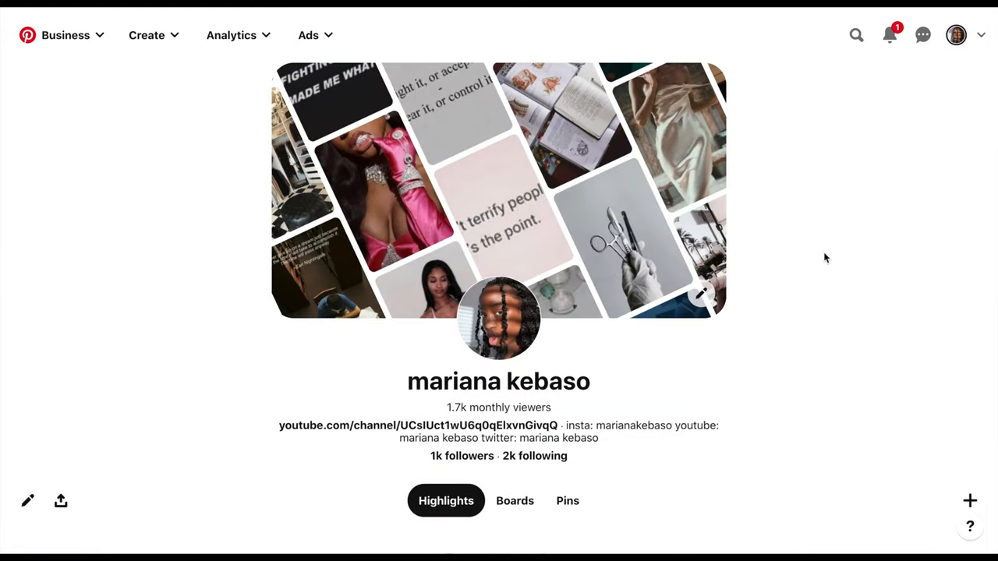
{"action": "scroll", "coordinate": [824, 252], "scroll_direction": "down", "scroll_amount": 5}
{"action": "scroll", "coordinate": [823, 251], "scroll_direction": "down", "scroll_amount": 5}
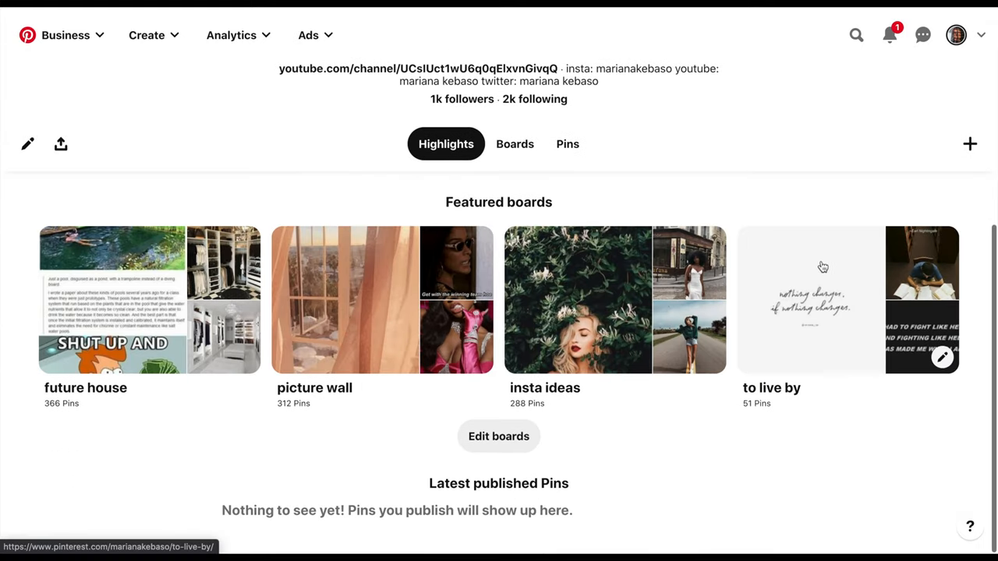
{"action": "left_click", "coordinate": [927, 361]}
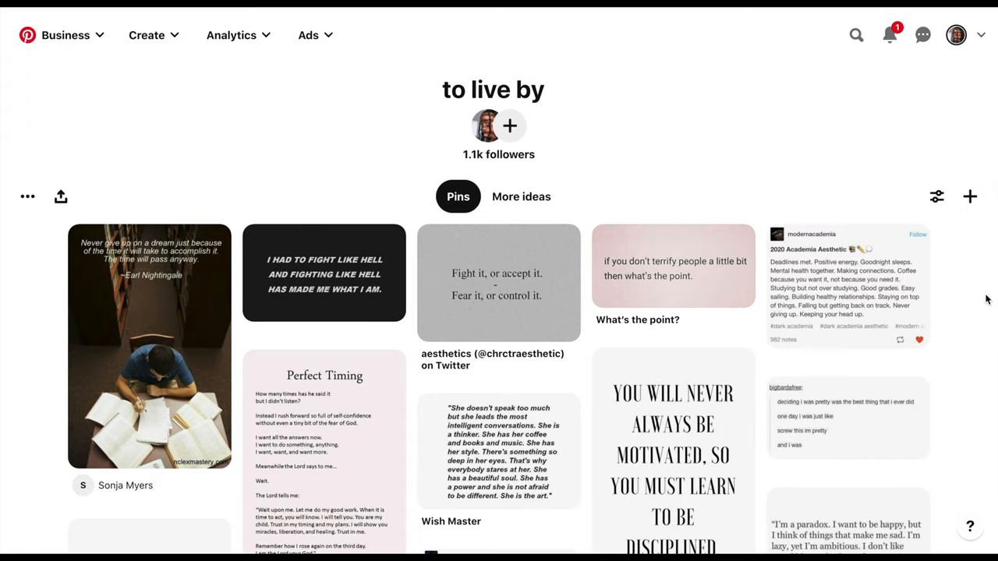
{"action": "scroll", "coordinate": [987, 302], "scroll_direction": "down", "scroll_amount": 3}
{"action": "scroll", "coordinate": [987, 302], "scroll_direction": "down", "scroll_amount": 3}
{"action": "scroll", "coordinate": [987, 302], "scroll_direction": "down", "scroll_amount": 3}
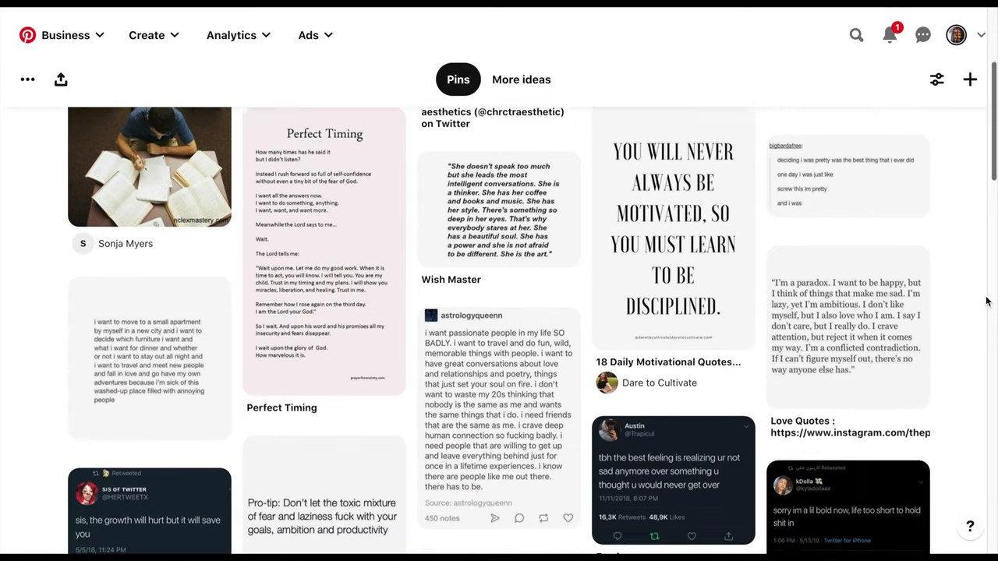
{"action": "scroll", "coordinate": [987, 302], "scroll_direction": "down", "scroll_amount": 3}
{"action": "scroll", "coordinate": [987, 302], "scroll_direction": "down", "scroll_amount": 4}
{"action": "scroll", "coordinate": [987, 302], "scroll_direction": "down", "scroll_amount": 4}
{"action": "scroll", "coordinate": [986, 302], "scroll_direction": "down", "scroll_amount": 3}
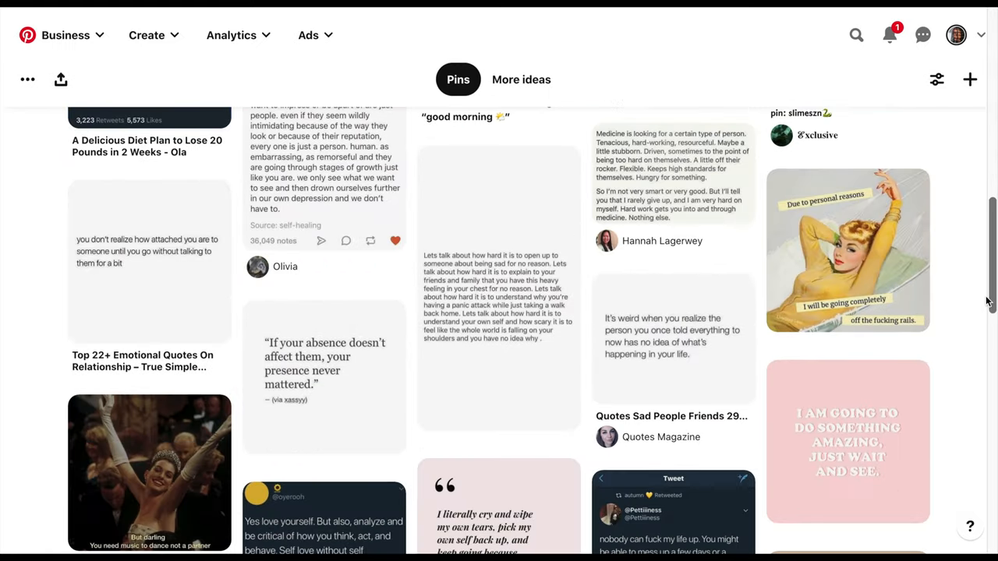
{"action": "mouse_move", "coordinate": [499, 288]}
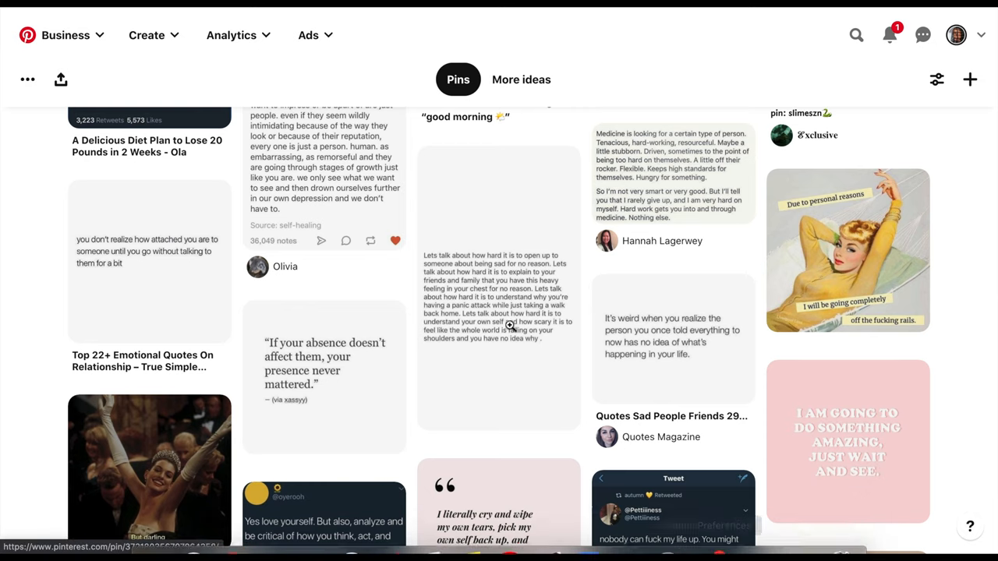
{"action": "left_click", "coordinate": [166, 453]}
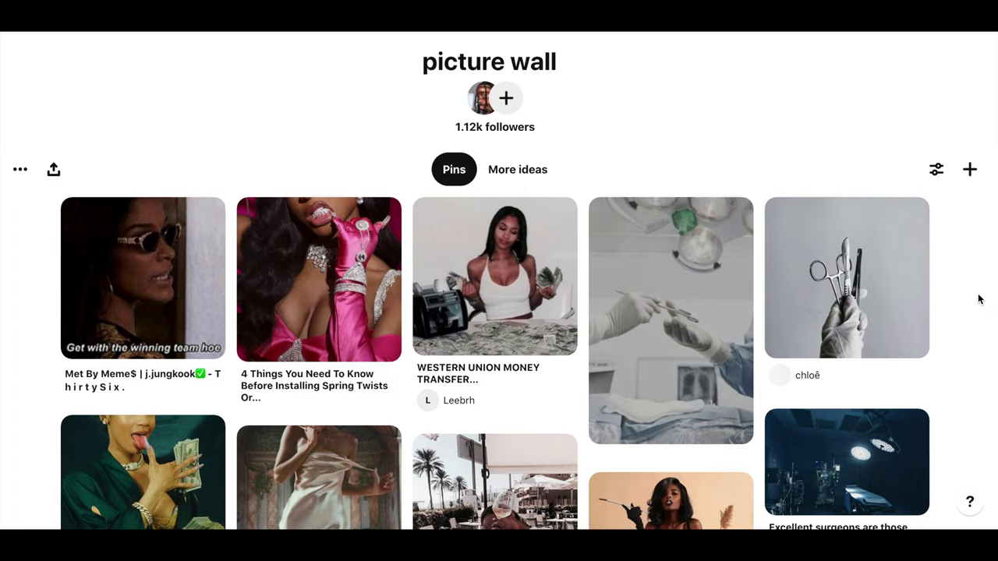
{"action": "scroll", "coordinate": [980, 299], "scroll_direction": "down", "scroll_amount": 2}
{"action": "scroll", "coordinate": [979, 298], "scroll_direction": "down", "scroll_amount": 2}
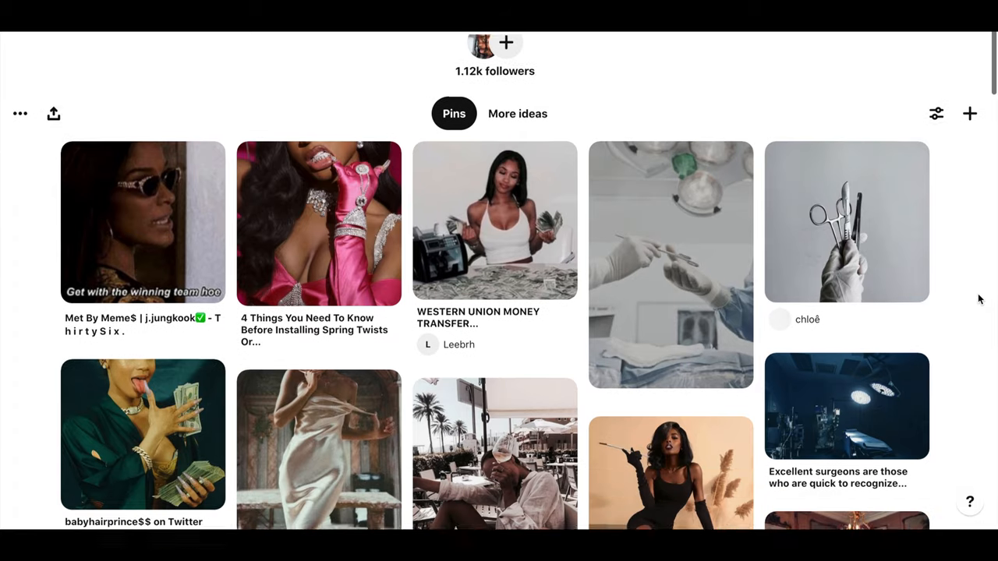
{"action": "scroll", "coordinate": [979, 299], "scroll_direction": "down", "scroll_amount": 3}
{"action": "scroll", "coordinate": [980, 298], "scroll_direction": "down", "scroll_amount": 2}
{"action": "scroll", "coordinate": [980, 299], "scroll_direction": "down", "scroll_amount": 2}
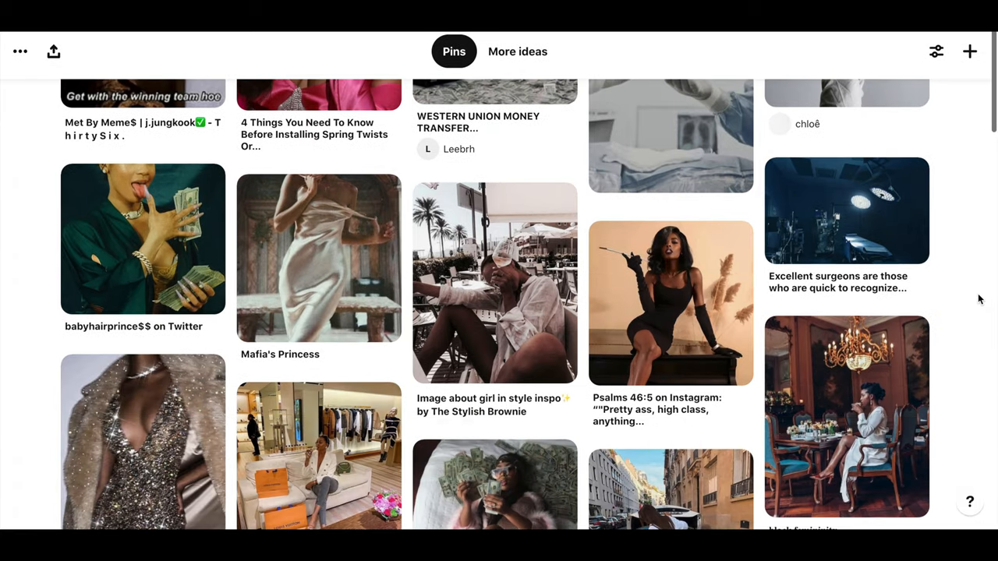
{"action": "scroll", "coordinate": [979, 299], "scroll_direction": "down", "scroll_amount": 2}
{"action": "scroll", "coordinate": [980, 299], "scroll_direction": "down", "scroll_amount": 2}
{"action": "scroll", "coordinate": [980, 299], "scroll_direction": "down", "scroll_amount": 2}
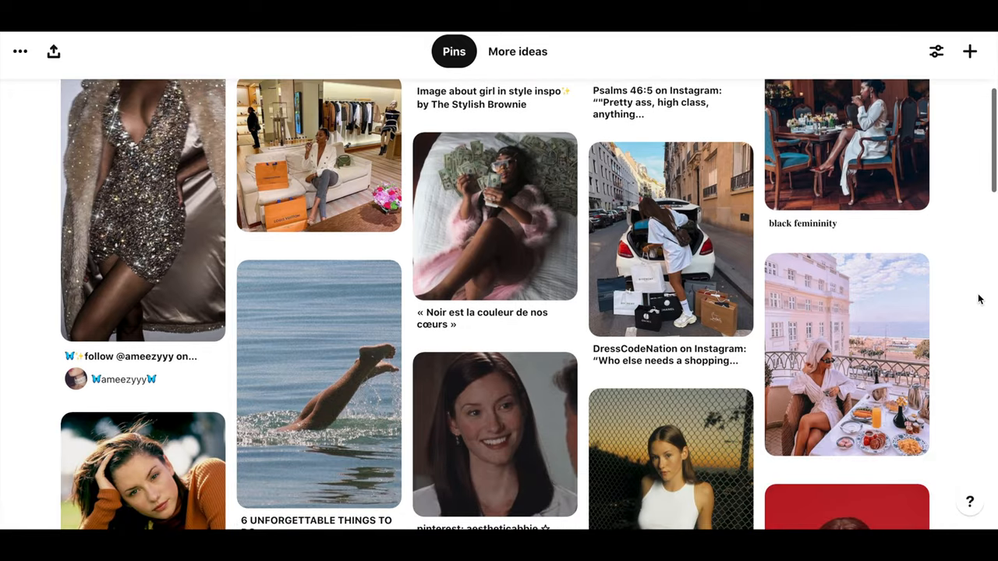
{"action": "scroll", "coordinate": [980, 298], "scroll_direction": "down", "scroll_amount": 1}
{"action": "scroll", "coordinate": [980, 298], "scroll_direction": "down", "scroll_amount": 2}
{"action": "scroll", "coordinate": [980, 299], "scroll_direction": "down", "scroll_amount": 2}
{"action": "scroll", "coordinate": [980, 299], "scroll_direction": "down", "scroll_amount": 1}
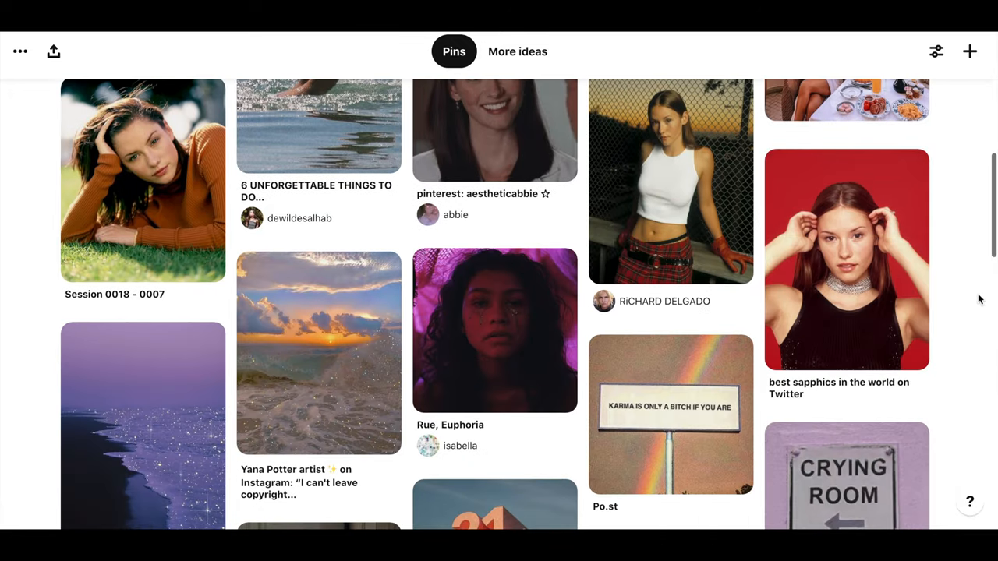
{"action": "scroll", "coordinate": [980, 299], "scroll_direction": "down", "scroll_amount": 1}
{"action": "scroll", "coordinate": [980, 299], "scroll_direction": "down", "scroll_amount": 2}
{"action": "scroll", "coordinate": [980, 299], "scroll_direction": "down", "scroll_amount": 1}
{"action": "scroll", "coordinate": [980, 299], "scroll_direction": "down", "scroll_amount": 2}
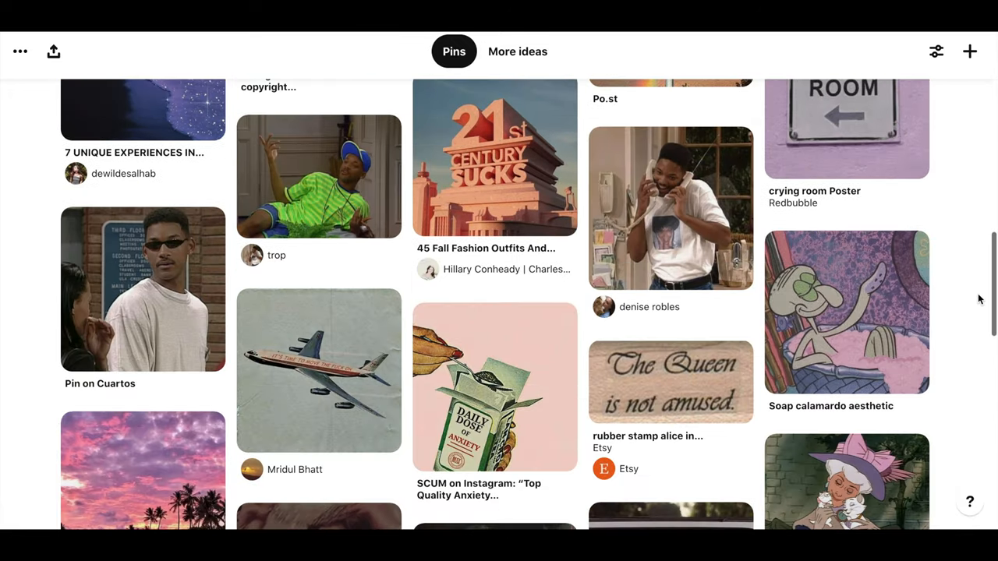
{"action": "scroll", "coordinate": [980, 298], "scroll_direction": "down", "scroll_amount": 1}
{"action": "scroll", "coordinate": [980, 299], "scroll_direction": "down", "scroll_amount": 1}
{"action": "scroll", "coordinate": [980, 298], "scroll_direction": "down", "scroll_amount": 1}
{"action": "scroll", "coordinate": [980, 299], "scroll_direction": "down", "scroll_amount": 2}
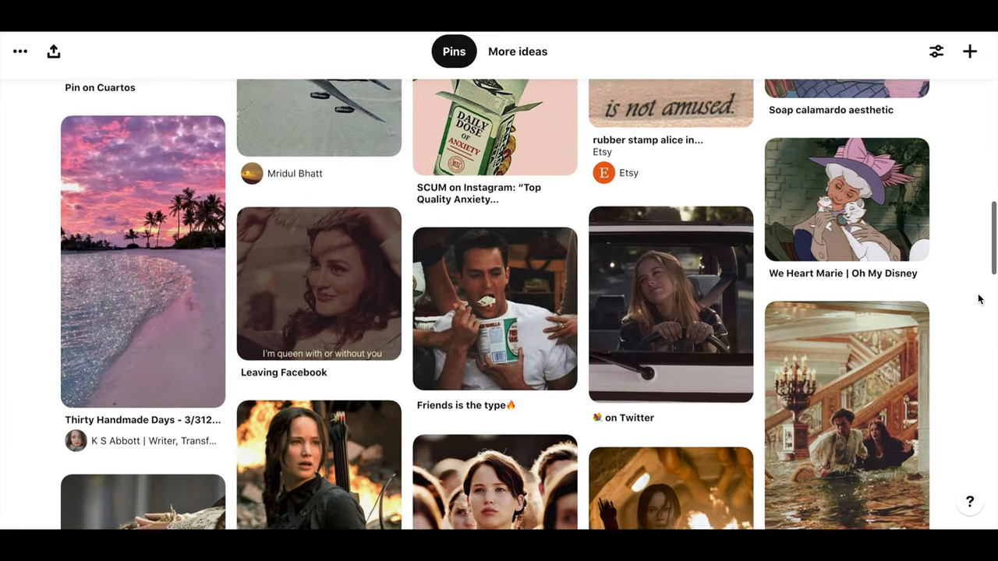
{"action": "scroll", "coordinate": [980, 298], "scroll_direction": "down", "scroll_amount": 2}
{"action": "scroll", "coordinate": [979, 299], "scroll_direction": "down", "scroll_amount": 2}
{"action": "scroll", "coordinate": [980, 299], "scroll_direction": "down", "scroll_amount": 1}
{"action": "scroll", "coordinate": [980, 299], "scroll_direction": "down", "scroll_amount": 1}
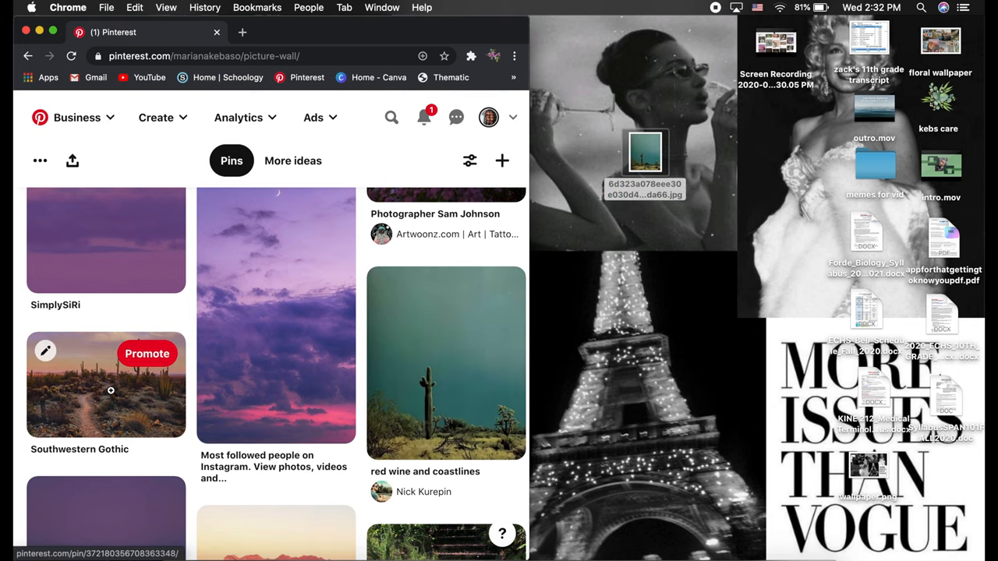
Save the Southwestern Gothic desert, pink desert mountain, saguaro cactus and desert rainbow photos to the desktop.
{"action": "left_click_drag", "start_coordinate": [548, 256], "coordinate": [658, 266]}
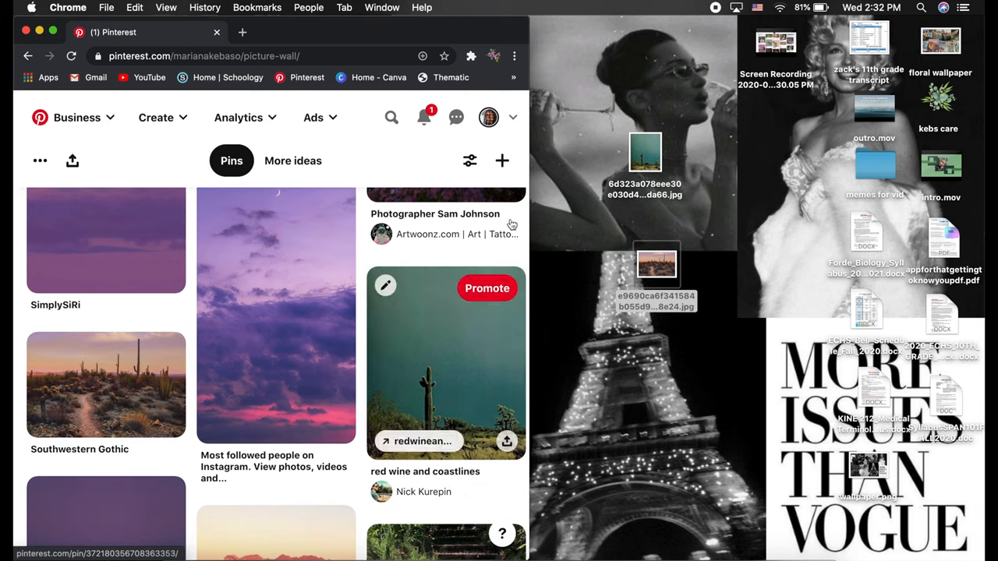
{"action": "scroll", "coordinate": [527, 255], "scroll_direction": "down", "scroll_amount": 5}
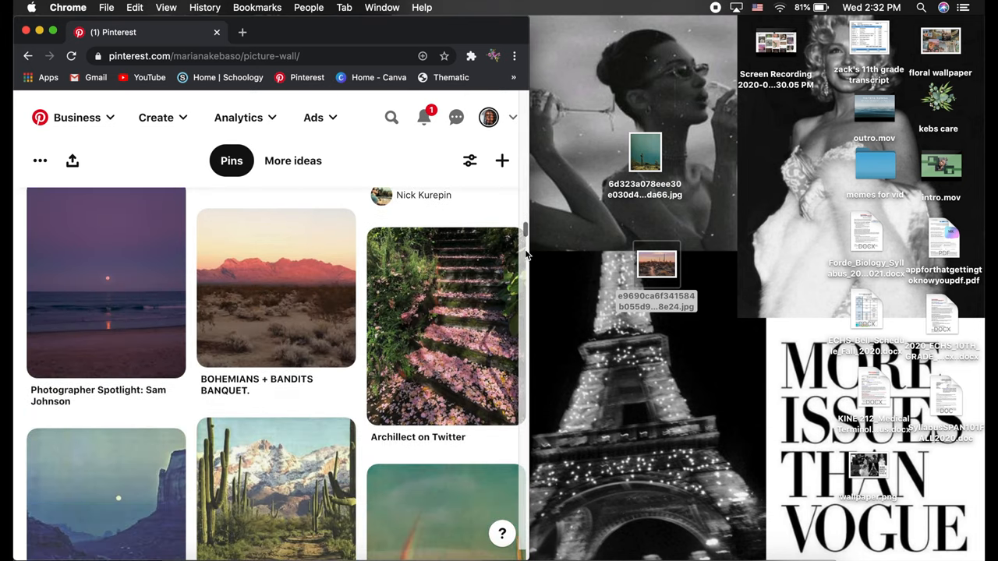
{"action": "left_click_drag", "start_coordinate": [276, 315], "coordinate": [739, 212]}
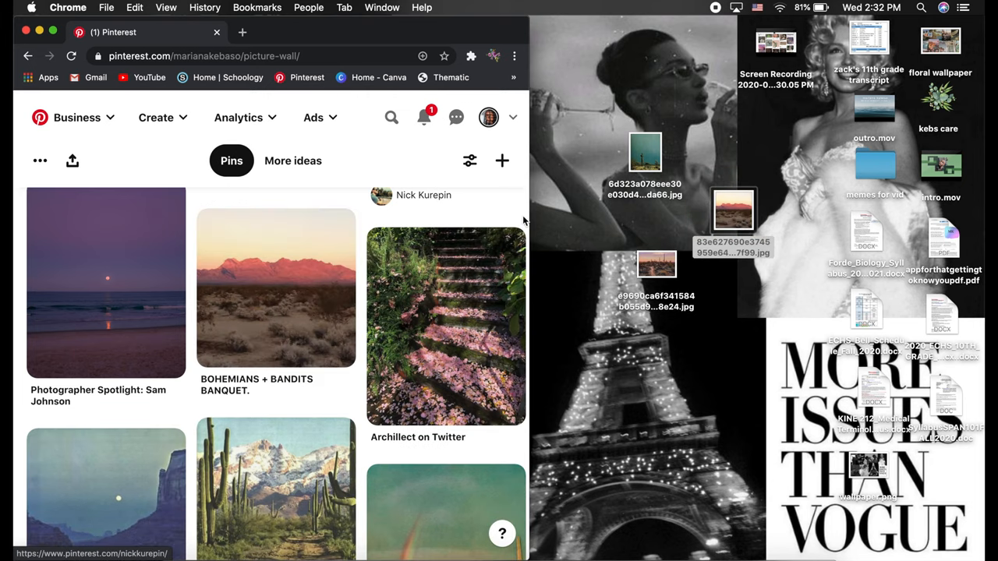
{"action": "scroll", "coordinate": [522, 216], "scroll_direction": "down", "scroll_amount": 5}
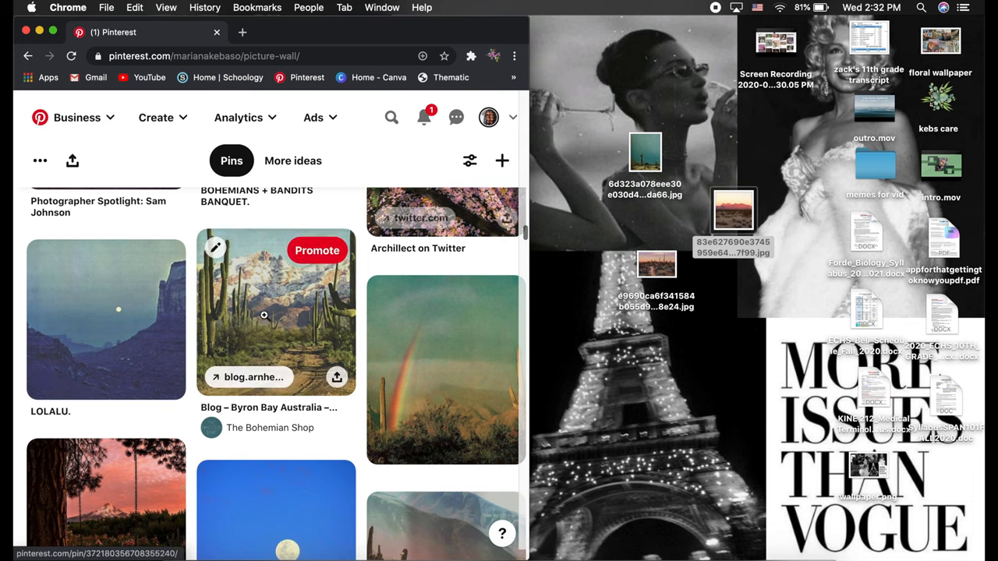
{"action": "left_click_drag", "start_coordinate": [263, 315], "coordinate": [535, 232]}
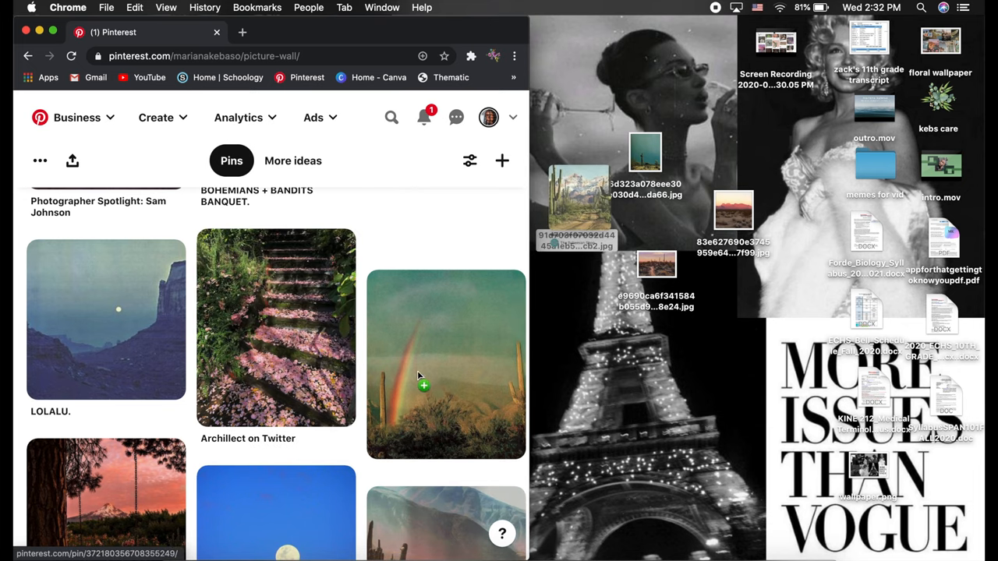
{"action": "left_click_drag", "start_coordinate": [419, 374], "coordinate": [635, 230]}
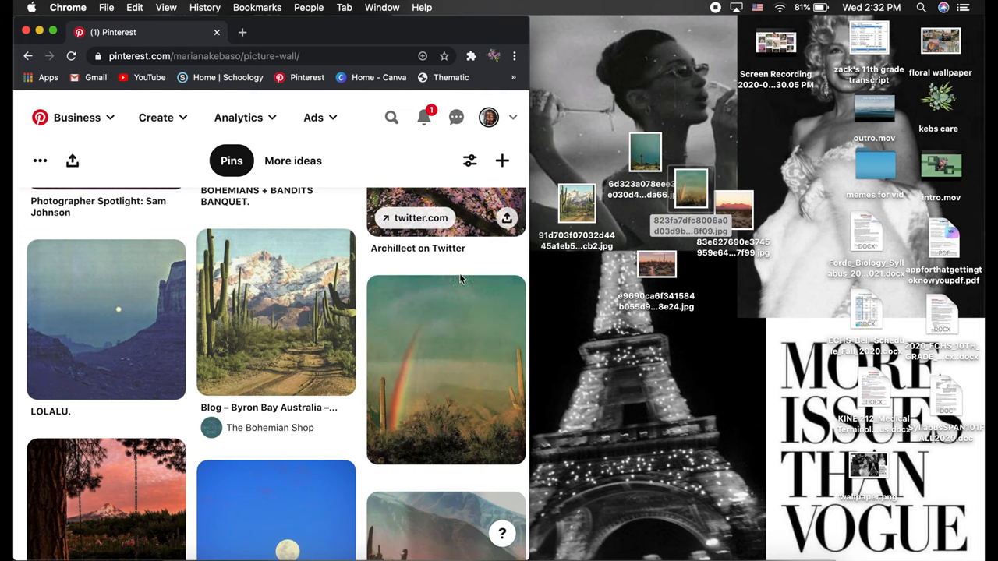
Save the blue LOLALU canyon, cactus roadside and sunset tree photos to the desktop.
{"action": "left_click_drag", "start_coordinate": [111, 334], "coordinate": [741, 322]}
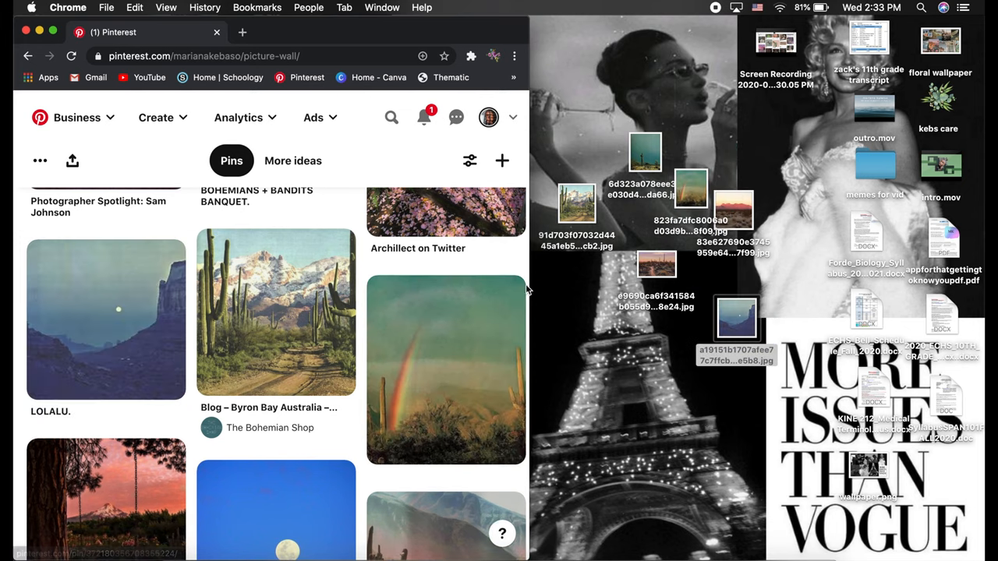
{"action": "scroll", "coordinate": [527, 279], "scroll_direction": "down", "scroll_amount": 5}
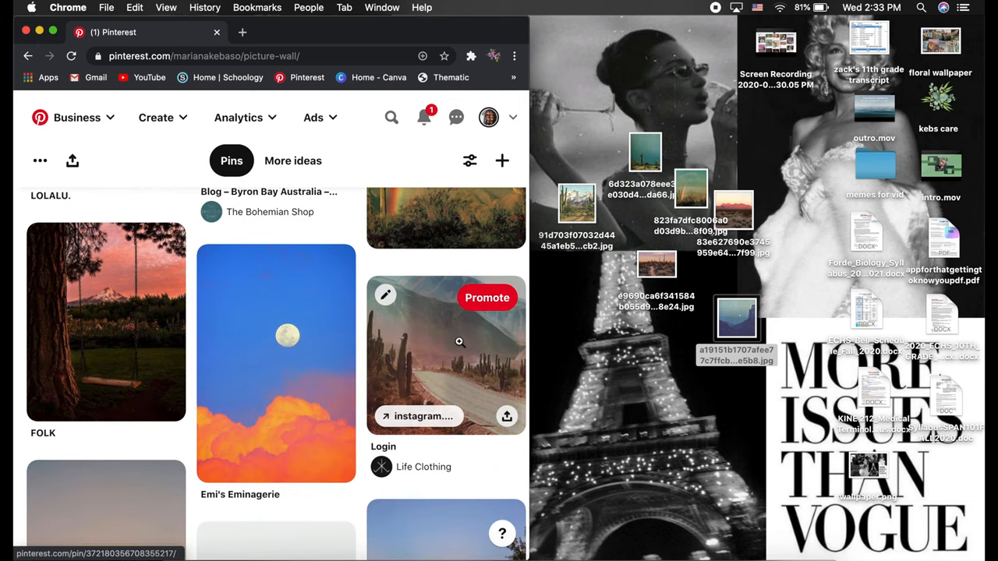
{"action": "left_click_drag", "start_coordinate": [459, 341], "coordinate": [602, 265]}
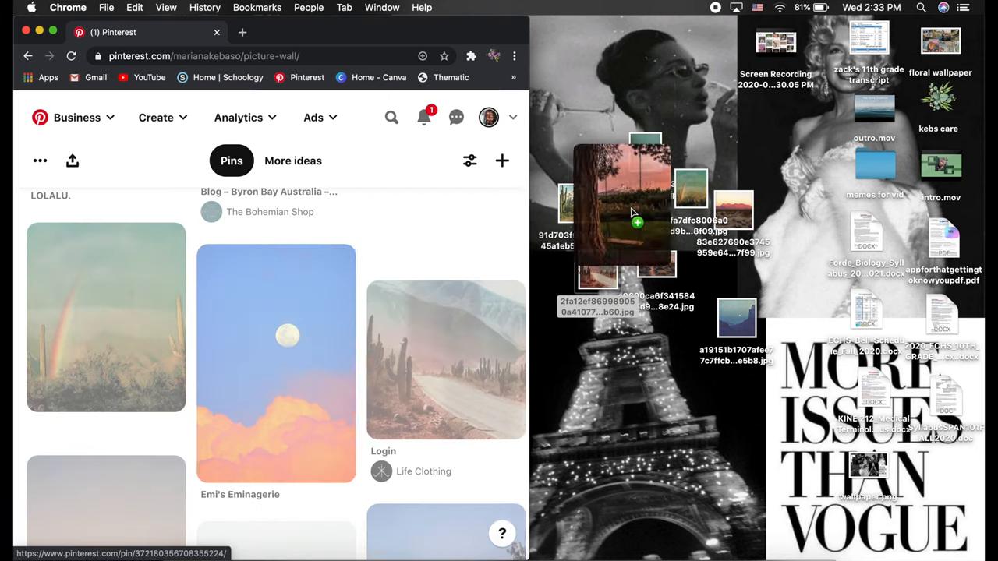
{"action": "left_click_drag", "start_coordinate": [634, 212], "coordinate": [643, 217]}
{"action": "left_click_drag", "start_coordinate": [538, 282], "coordinate": [538, 289]}
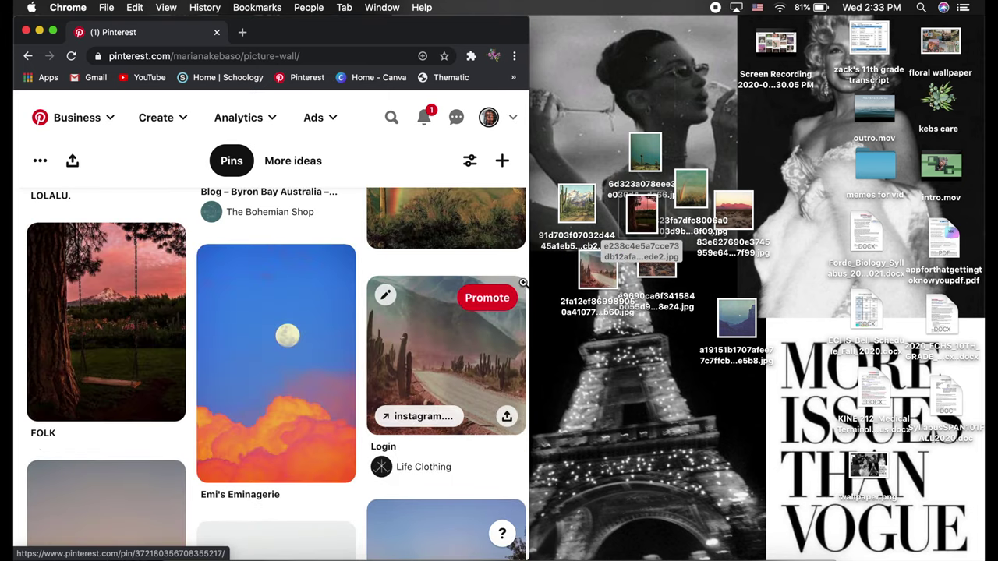
{"action": "scroll", "coordinate": [526, 267], "scroll_direction": "down", "scroll_amount": 8}
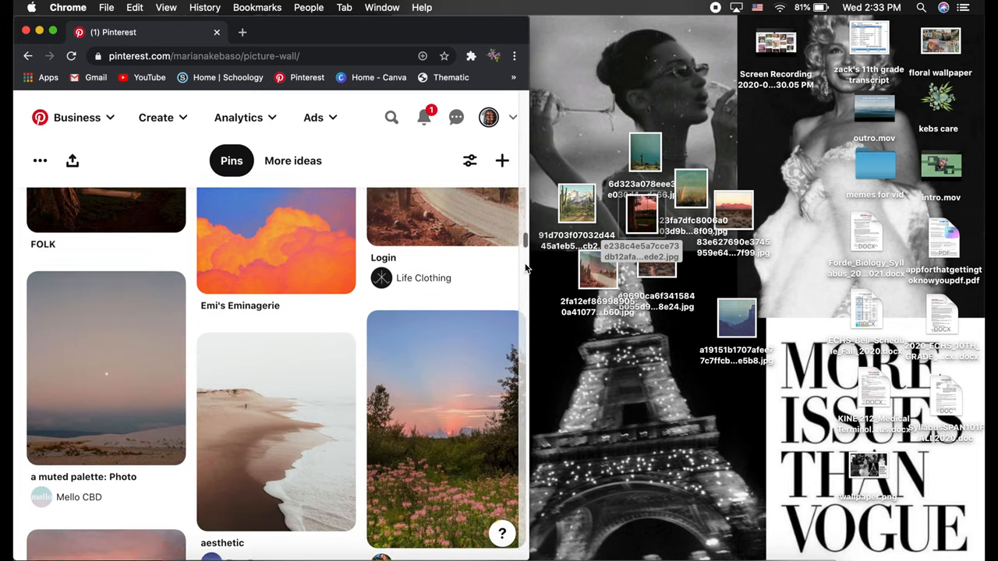
Save the muted-palette beach, sunset grass and noodle-babe dusk photos to the desktop.
{"action": "left_click_drag", "start_coordinate": [106, 257], "coordinate": [701, 283]}
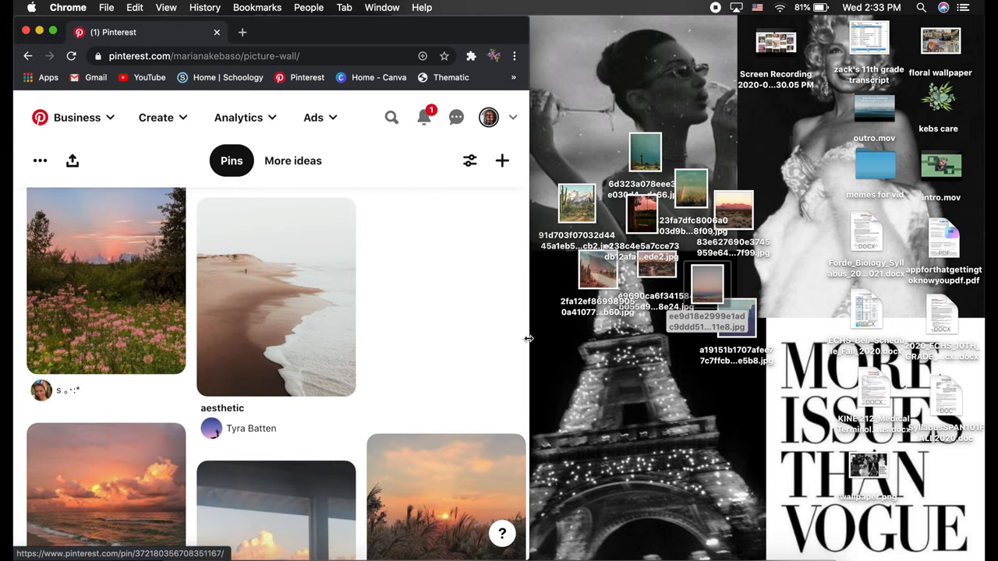
{"action": "mouse_move", "coordinate": [446, 300]}
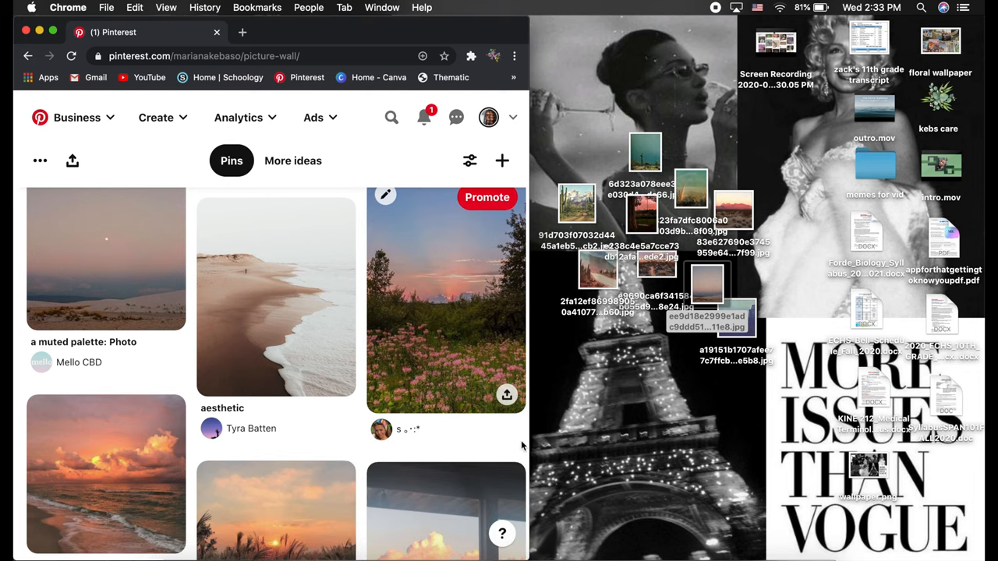
{"action": "scroll", "coordinate": [522, 462], "scroll_direction": "down", "scroll_amount": 3}
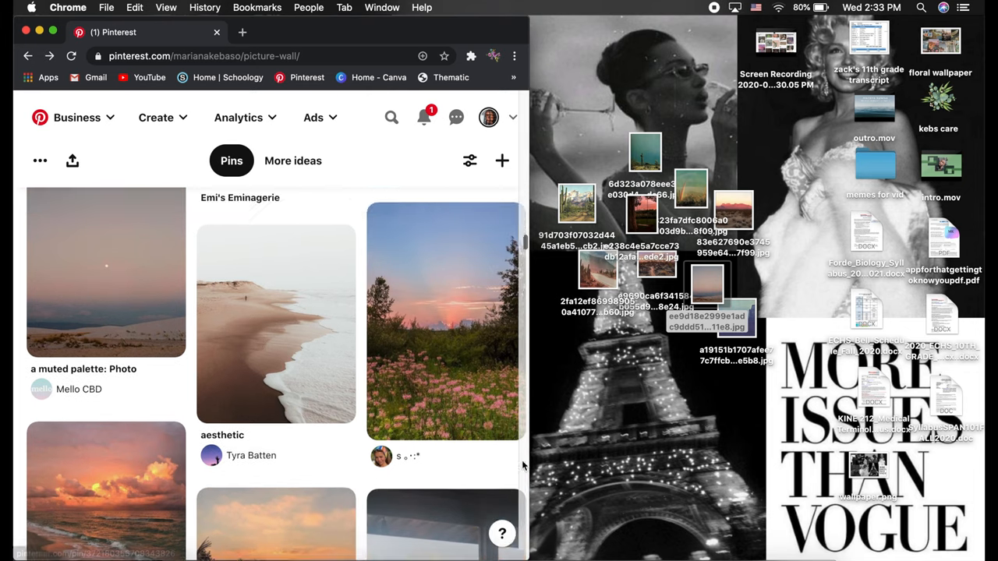
{"action": "scroll", "coordinate": [521, 462], "scroll_direction": "down", "scroll_amount": 3}
{"action": "scroll", "coordinate": [521, 462], "scroll_direction": "down", "scroll_amount": 3}
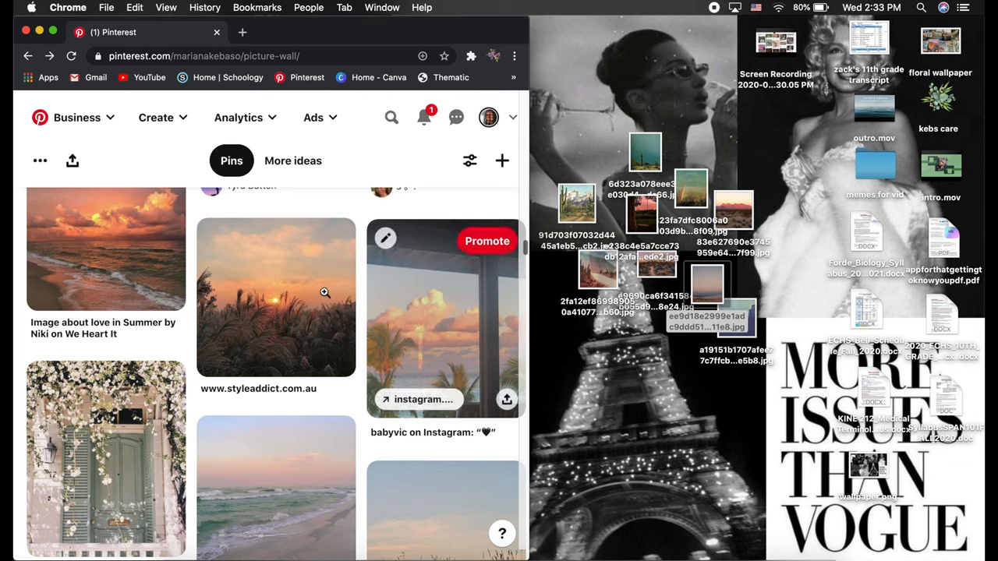
{"action": "left_click_drag", "start_coordinate": [276, 308], "coordinate": [630, 222]}
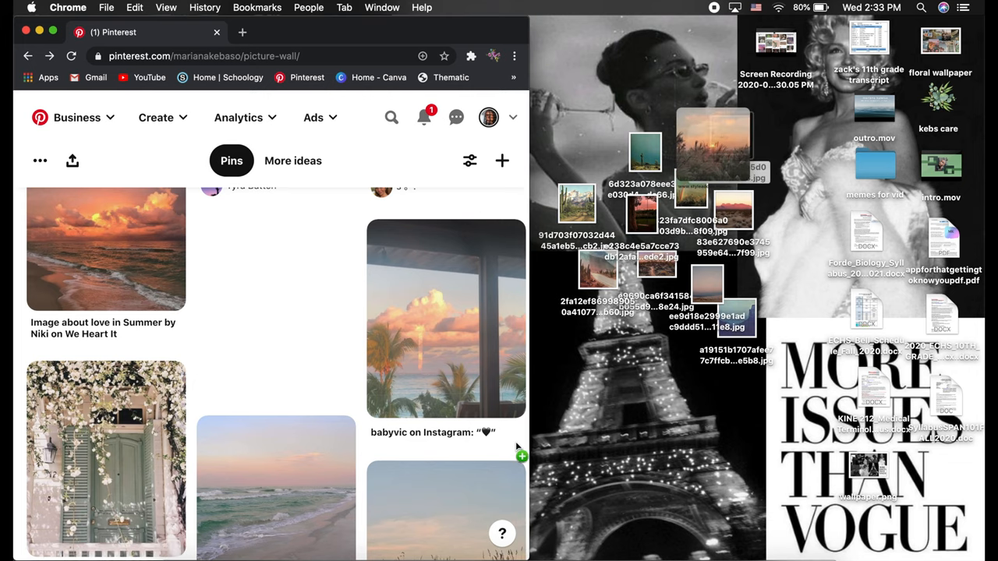
{"action": "scroll", "coordinate": [527, 446], "scroll_direction": "down", "scroll_amount": 3}
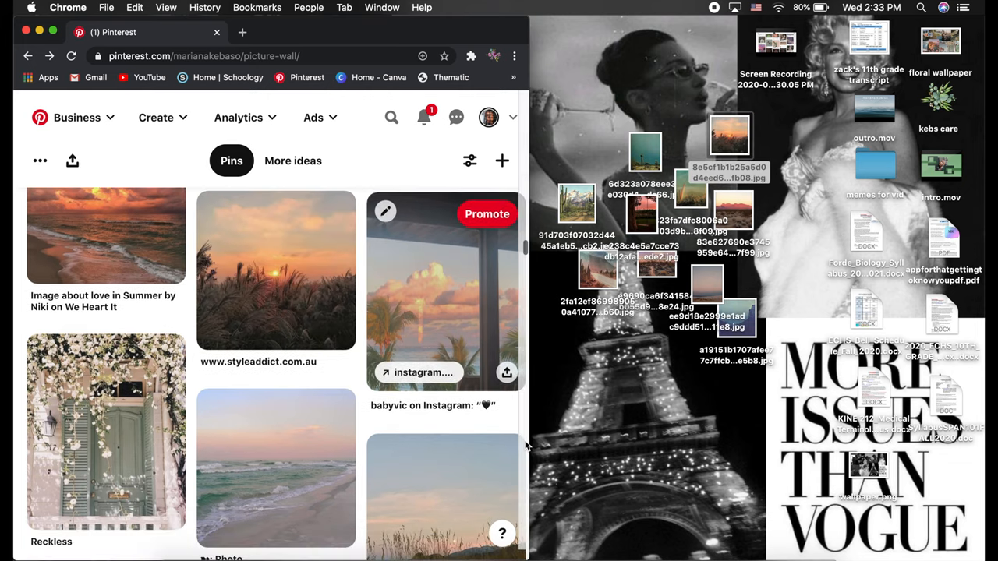
{"action": "scroll", "coordinate": [527, 445], "scroll_direction": "down", "scroll_amount": 3}
{"action": "scroll", "coordinate": [527, 446], "scroll_direction": "down", "scroll_amount": 3}
{"action": "scroll", "coordinate": [527, 446], "scroll_direction": "down", "scroll_amount": 2}
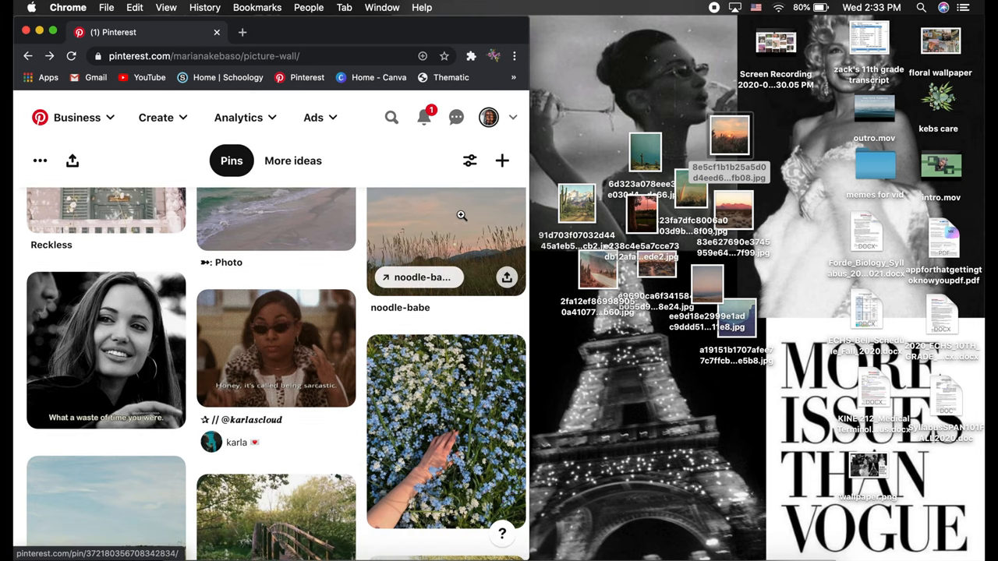
{"action": "left_click_drag", "start_coordinate": [455, 209], "coordinate": [594, 160]}
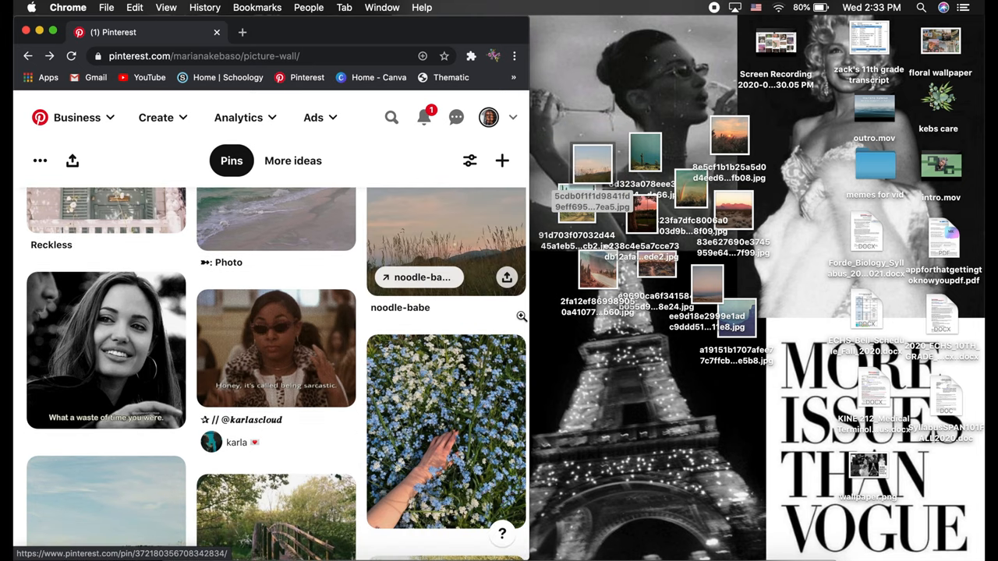
{"action": "scroll", "coordinate": [509, 319], "scroll_direction": "down", "scroll_amount": 3}
{"action": "scroll", "coordinate": [515, 318], "scroll_direction": "down", "scroll_amount": 3}
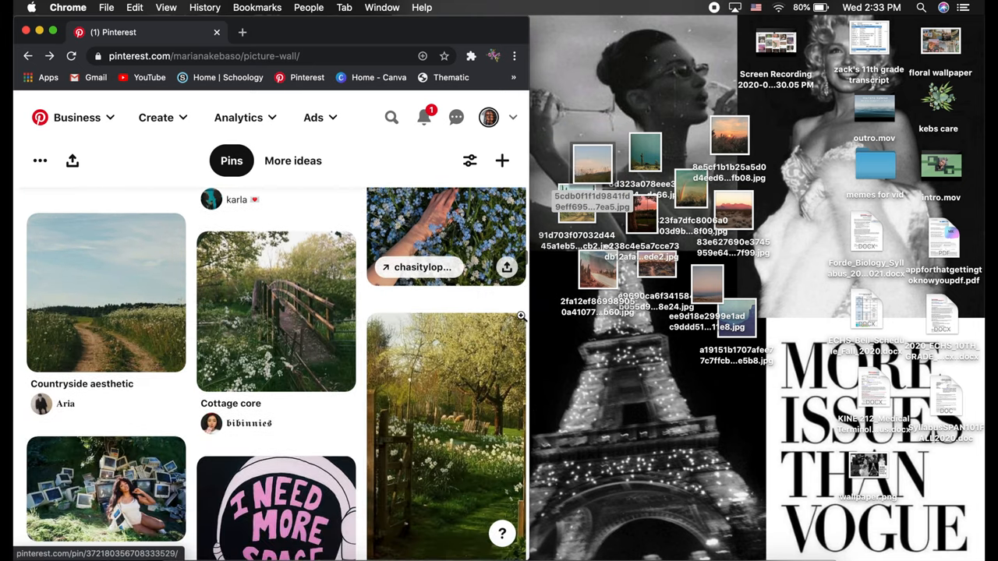
{"action": "scroll", "coordinate": [522, 315], "scroll_direction": "down", "scroll_amount": 3}
{"action": "scroll", "coordinate": [522, 316], "scroll_direction": "down", "scroll_amount": 3}
{"action": "scroll", "coordinate": [522, 315], "scroll_direction": "down", "scroll_amount": 2}
{"action": "scroll", "coordinate": [521, 316], "scroll_direction": "down", "scroll_amount": 4}
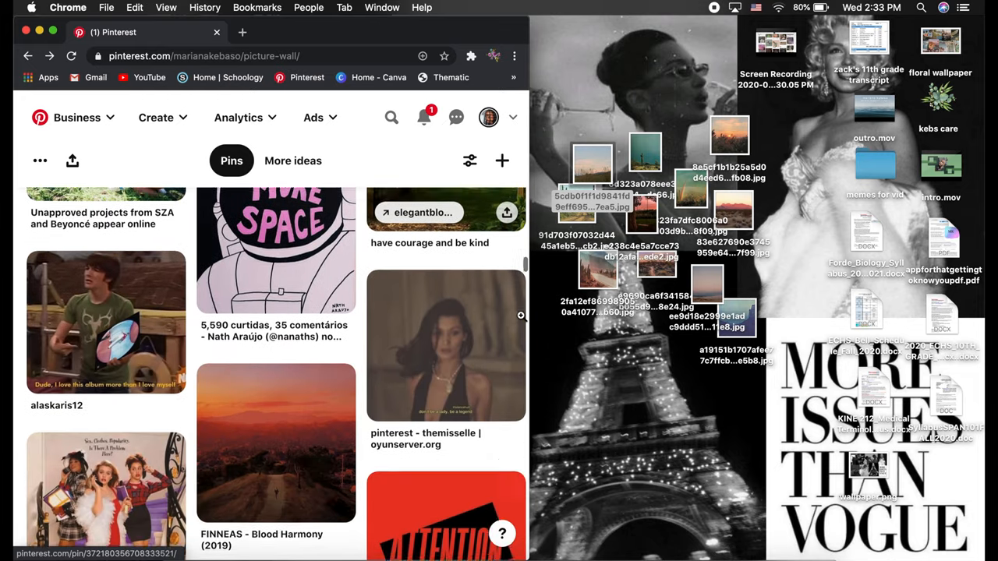
{"action": "scroll", "coordinate": [521, 315], "scroll_direction": "down", "scroll_amount": 3}
{"action": "scroll", "coordinate": [521, 316], "scroll_direction": "down", "scroll_amount": 6}
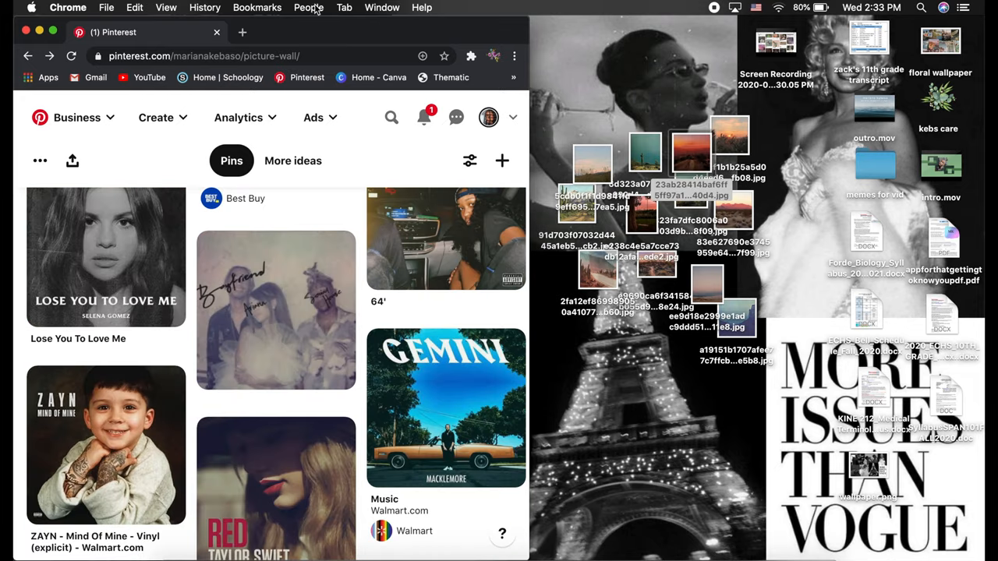
Go to Canva's All your designs page and bring up the options menu for the wallpaper design.
{"action": "left_click", "coordinate": [243, 33]}
{"action": "left_click", "coordinate": [217, 32]}
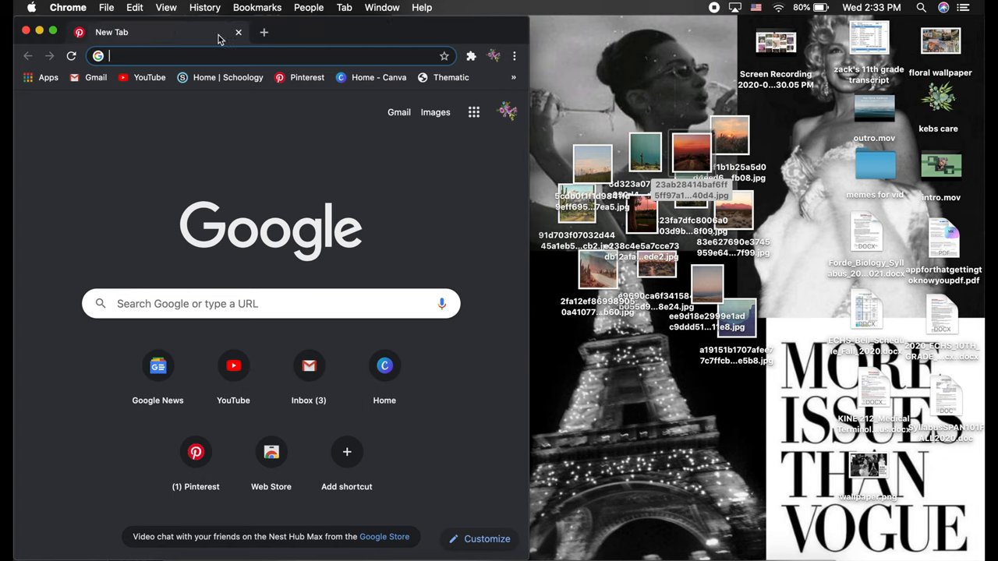
{"action": "left_click", "coordinate": [378, 78]}
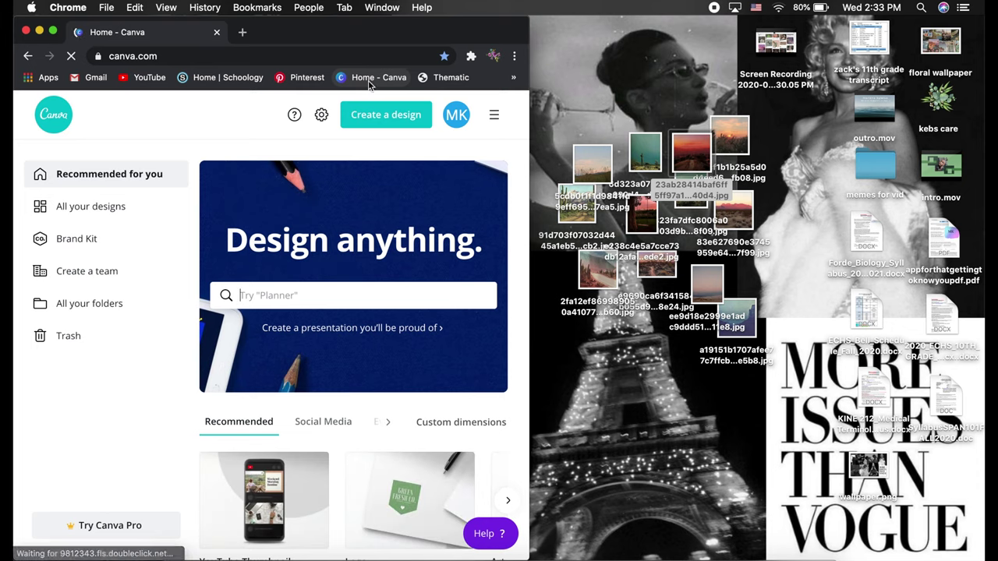
{"action": "left_click", "coordinate": [133, 209]}
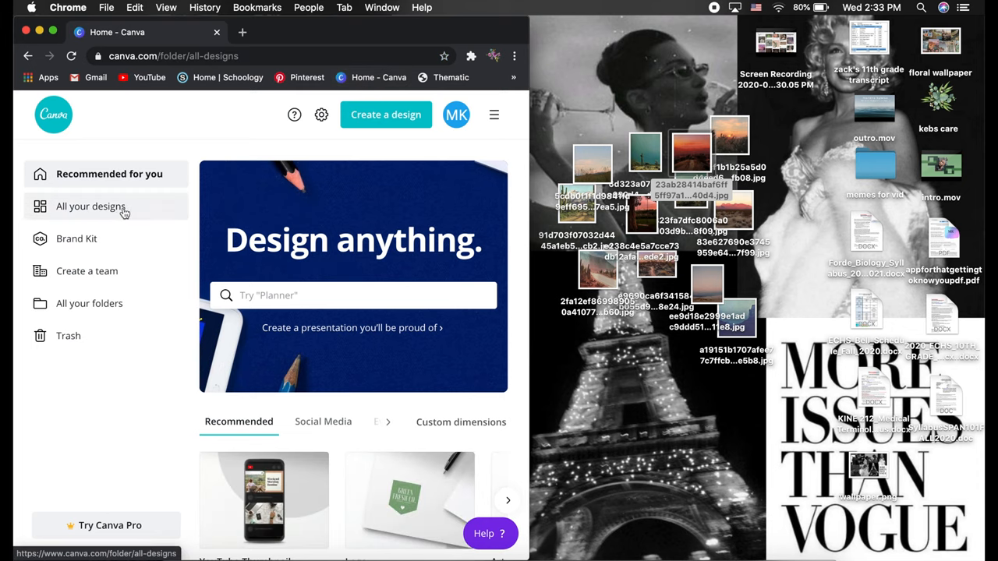
{"action": "mouse_move", "coordinate": [353, 302]}
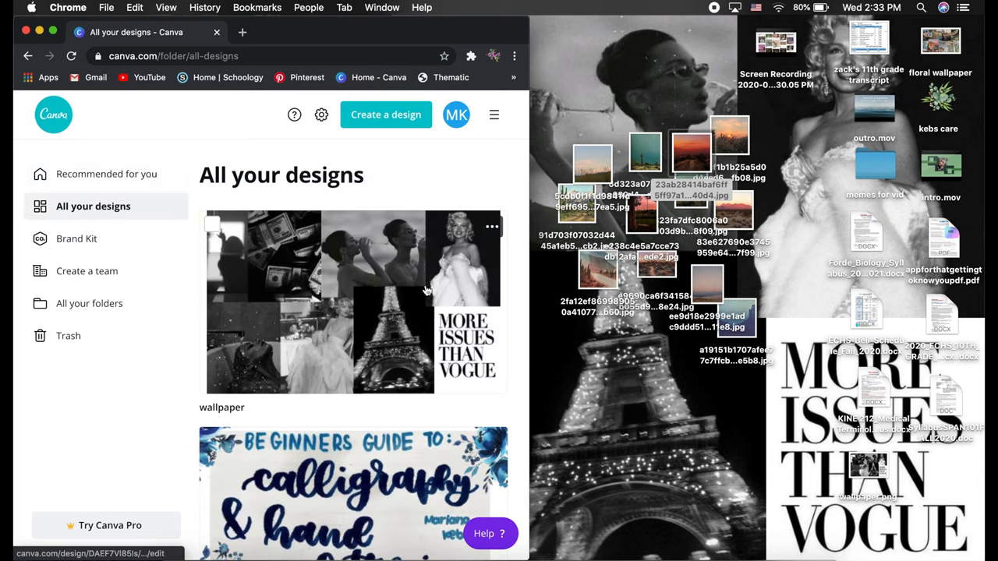
{"action": "left_click", "coordinate": [490, 228]}
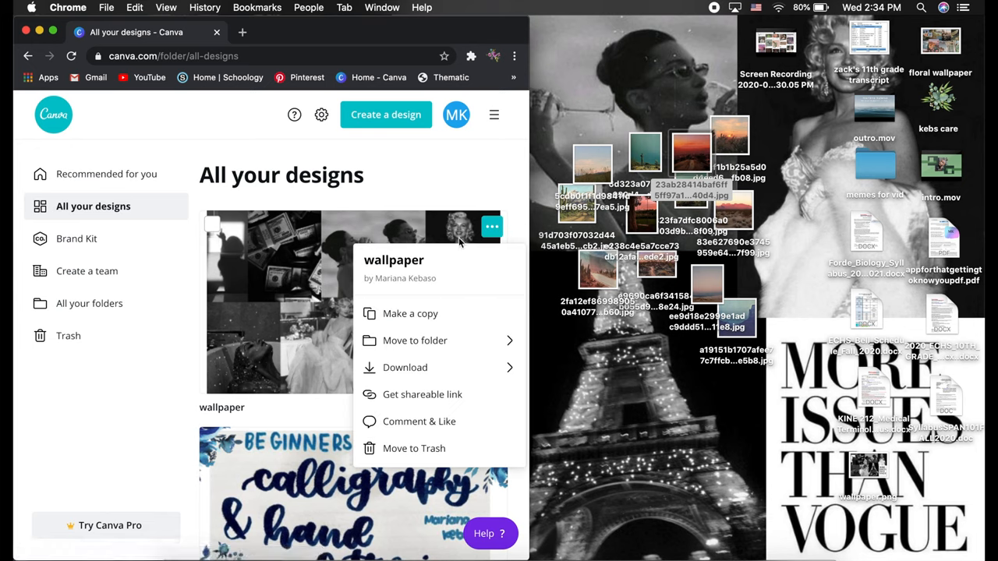
Make a copy of the wallpaper design and delete the champagne, Marilyn, Eiffel Tower and VOGUE images.
{"action": "left_click", "coordinate": [441, 314]}
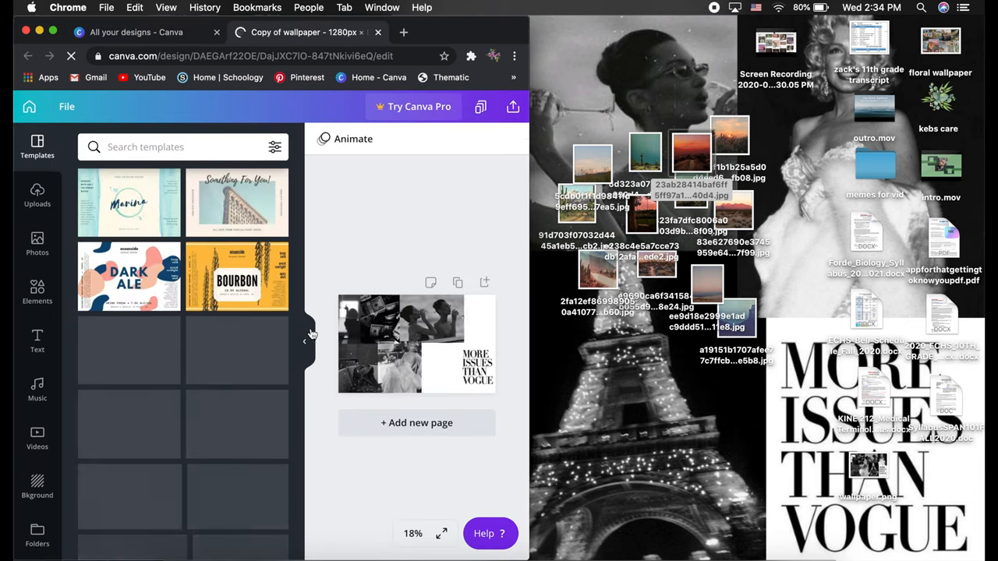
{"action": "left_click", "coordinate": [305, 341]}
{"action": "left_click", "coordinate": [318, 281]}
{"action": "key", "text": "BackSpace"}
{"action": "left_click", "coordinate": [453, 281]}
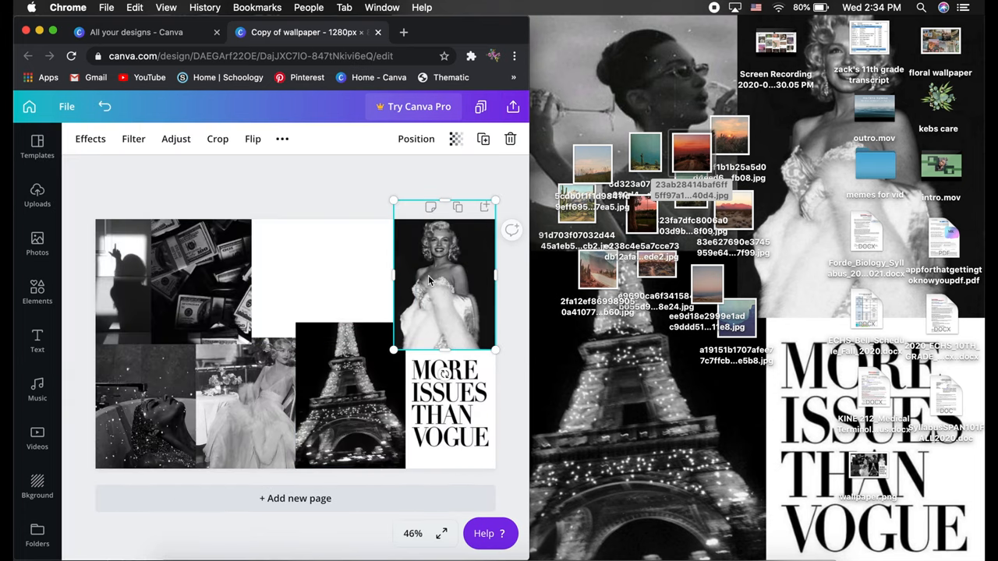
{"action": "key", "text": "BackSpace"}
{"action": "left_click", "coordinate": [380, 366]}
{"action": "key", "text": "BackSpace"}
{"action": "left_click", "coordinate": [448, 402]}
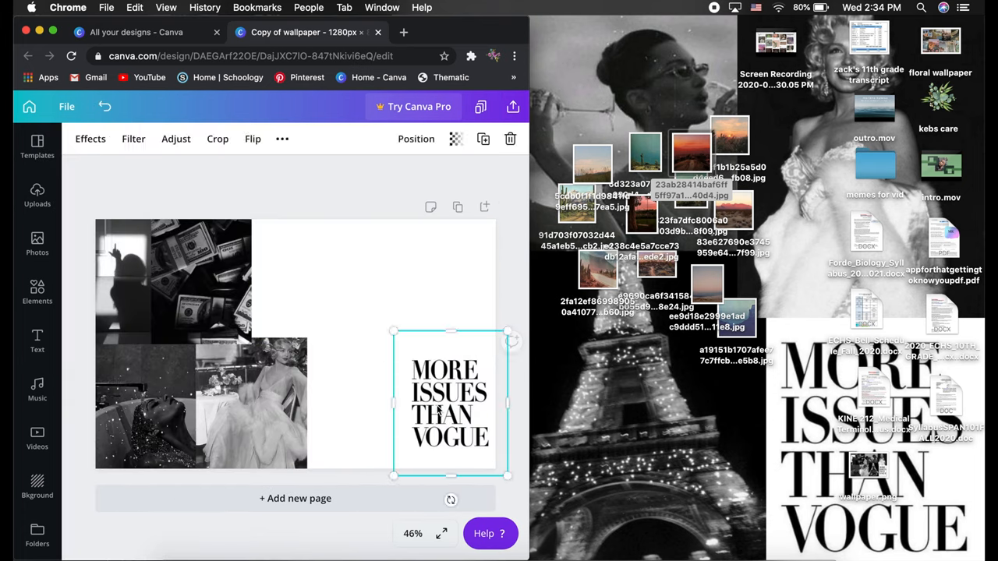
{"action": "key", "text": "BackSpace"}
Delete the remaining Marilyn, glitter face, silhouette and money photos, leaving the page blank.
{"action": "left_click", "coordinate": [261, 403]}
{"action": "key", "text": "BackSpace"}
{"action": "left_click", "coordinate": [145, 405]}
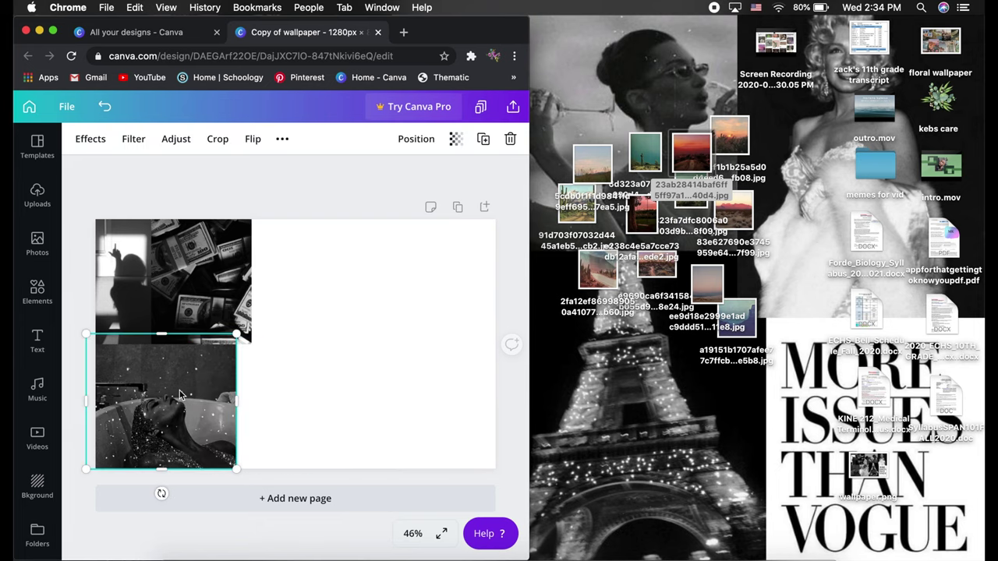
{"action": "key", "text": "BackSpace"}
{"action": "left_click", "coordinate": [136, 306]}
{"action": "key", "text": "BackSpace"}
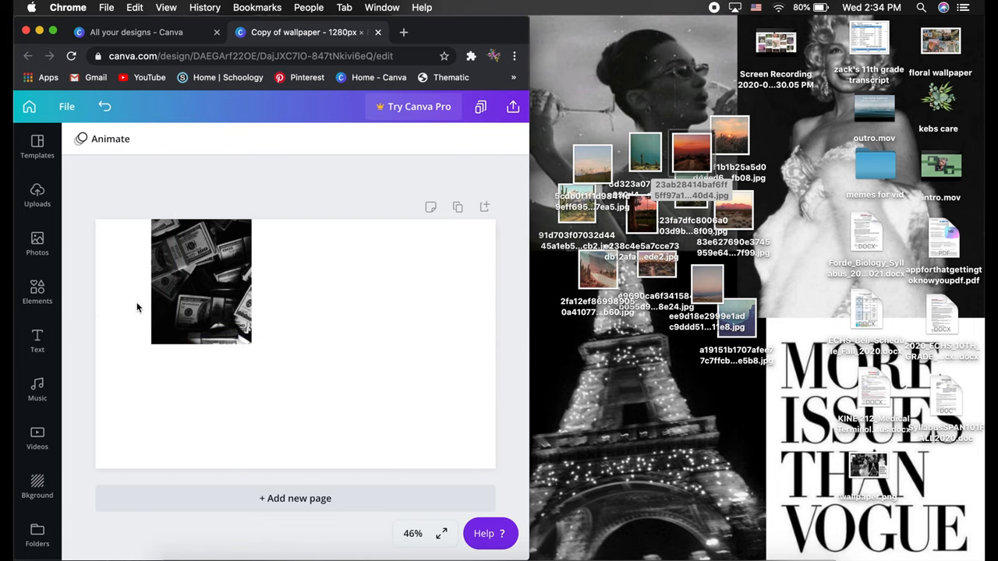
{"action": "left_click", "coordinate": [206, 281]}
{"action": "key", "text": "BackSpace"}
{"action": "left_click", "coordinate": [110, 117]}
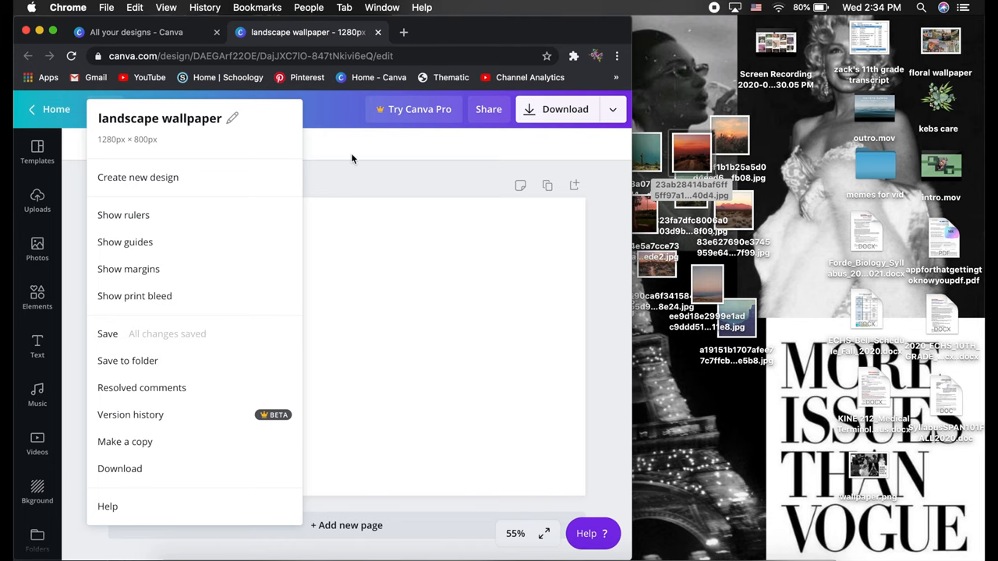
Finish renaming the design to 'landscape wallpaper' and close the File menu.
{"action": "left_click", "coordinate": [352, 175]}
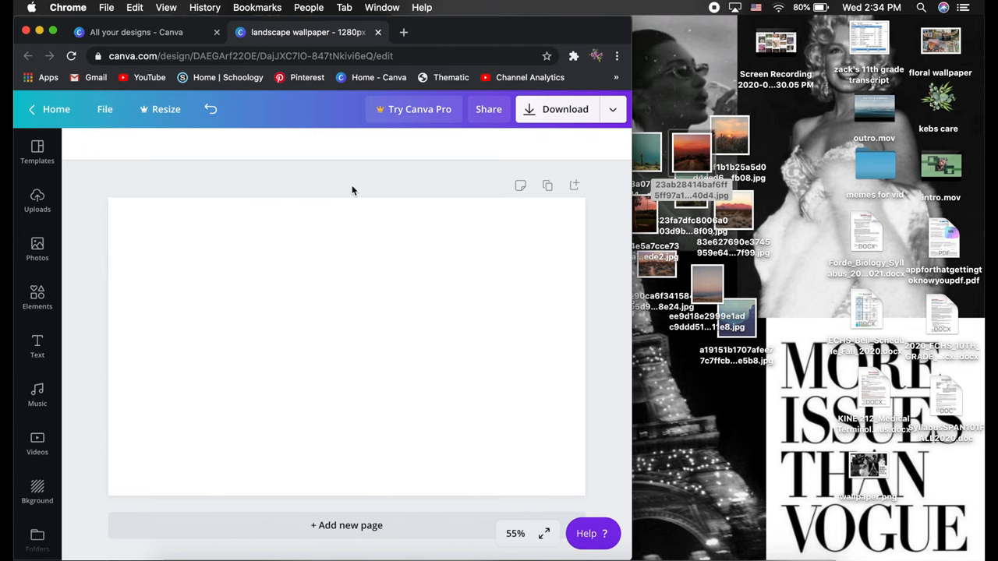
Narrow the browser and drag the cactus, desert, teal seascape and desert sunset photos onto the page.
{"action": "left_click_drag", "start_coordinate": [634, 145], "coordinate": [533, 150]}
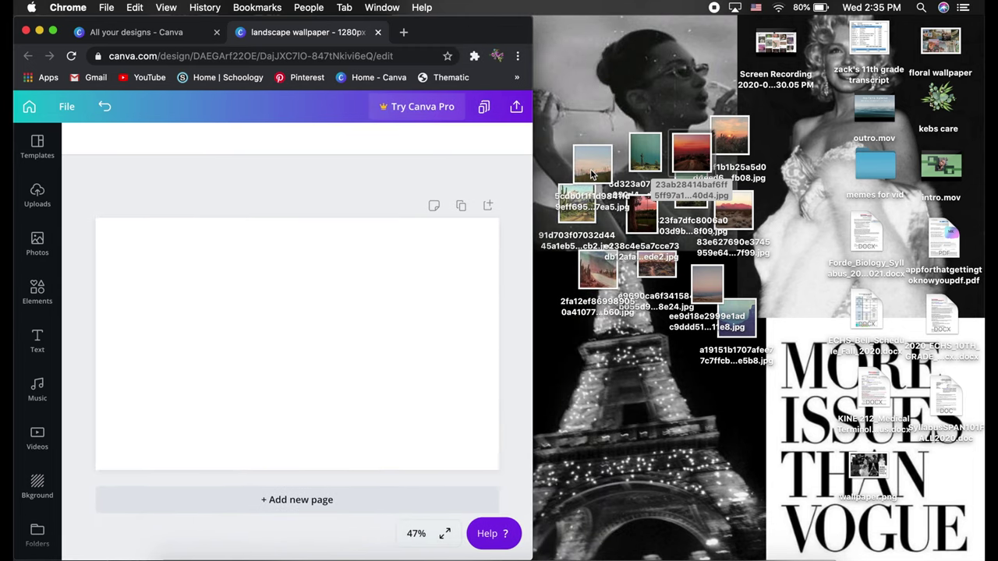
{"action": "left_click_drag", "start_coordinate": [592, 164], "coordinate": [364, 303]}
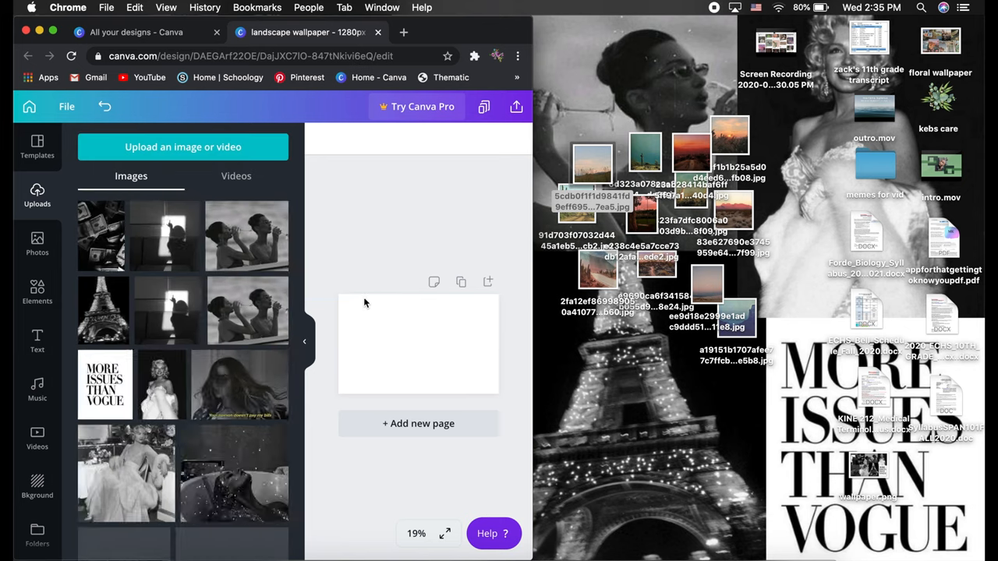
{"action": "left_click_drag", "start_coordinate": [590, 217], "coordinate": [419, 343]}
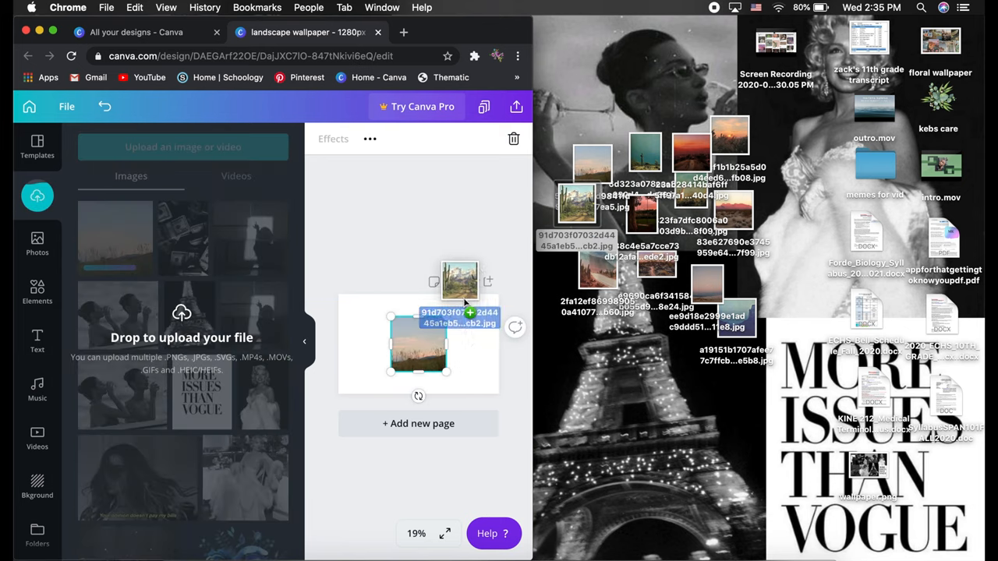
{"action": "left_click_drag", "start_coordinate": [653, 159], "coordinate": [386, 337]}
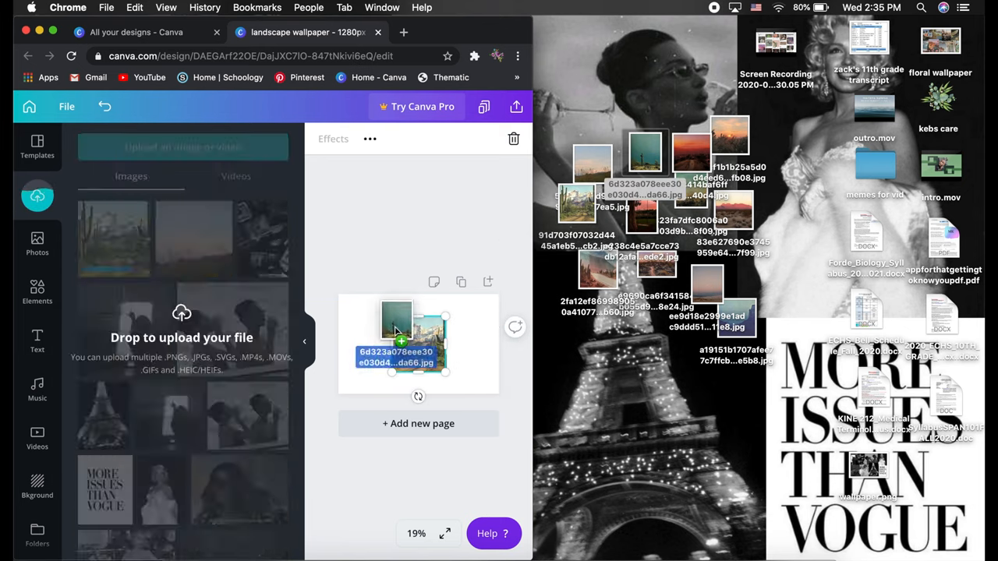
{"action": "left_click_drag", "start_coordinate": [639, 273], "coordinate": [418, 343]}
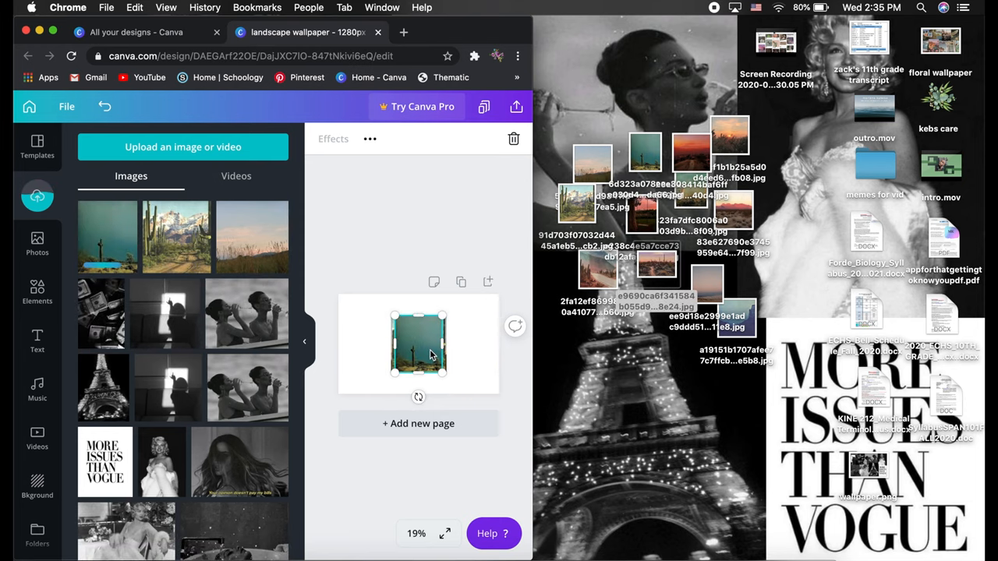
{"action": "left_click_drag", "start_coordinate": [597, 269], "coordinate": [418, 343]}
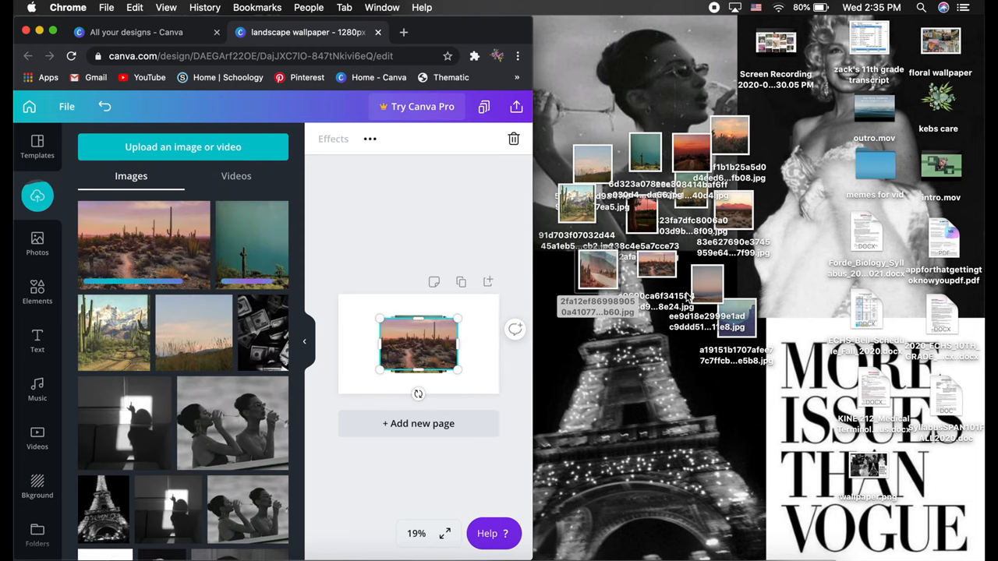
{"action": "left_click_drag", "start_coordinate": [688, 296], "coordinate": [419, 343]}
{"action": "left_click_drag", "start_coordinate": [709, 315], "coordinate": [419, 343]}
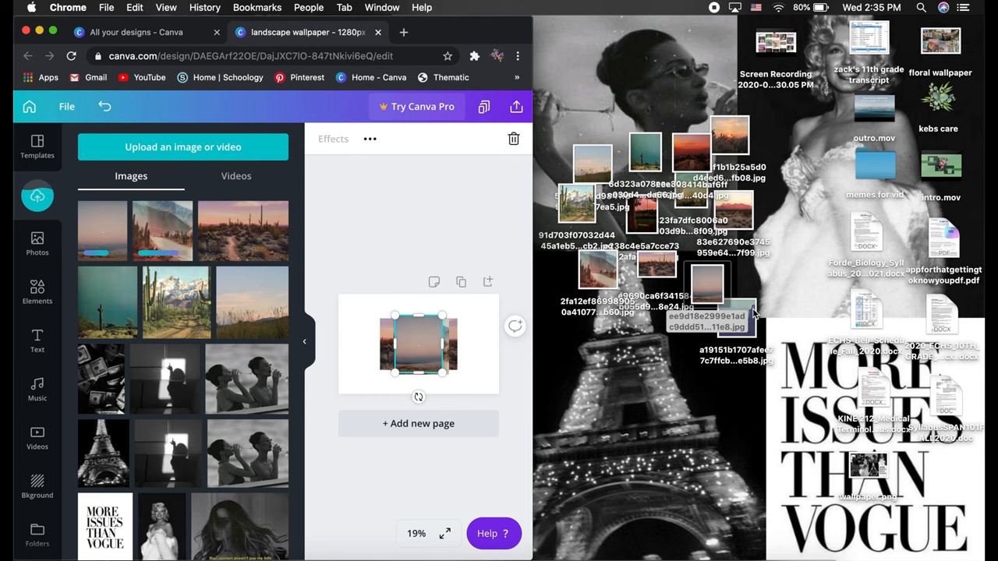
Drag the red mountain, desert sunset and remaining desert photos onto the page as well.
{"action": "left_click_drag", "start_coordinate": [735, 318], "coordinate": [465, 364]}
{"action": "left_click_drag", "start_coordinate": [733, 210], "coordinate": [467, 327]}
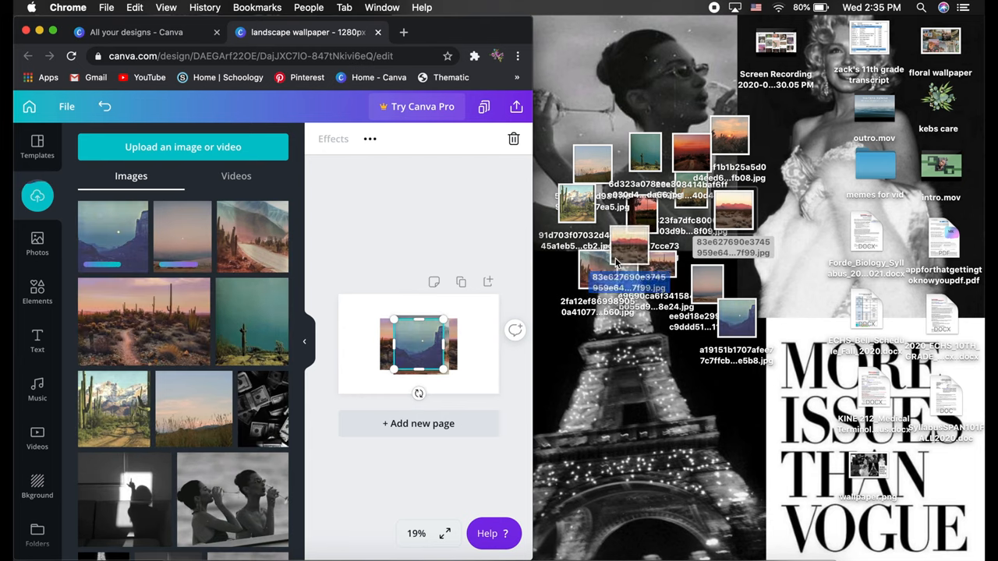
{"action": "left_click_drag", "start_coordinate": [730, 137], "coordinate": [437, 335]}
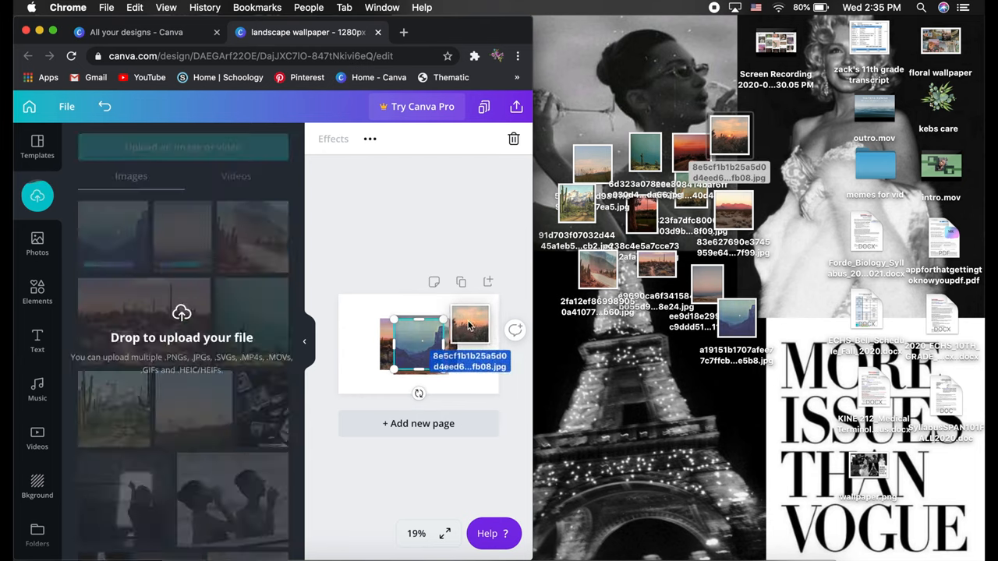
{"action": "left_click_drag", "start_coordinate": [688, 156], "coordinate": [412, 333]}
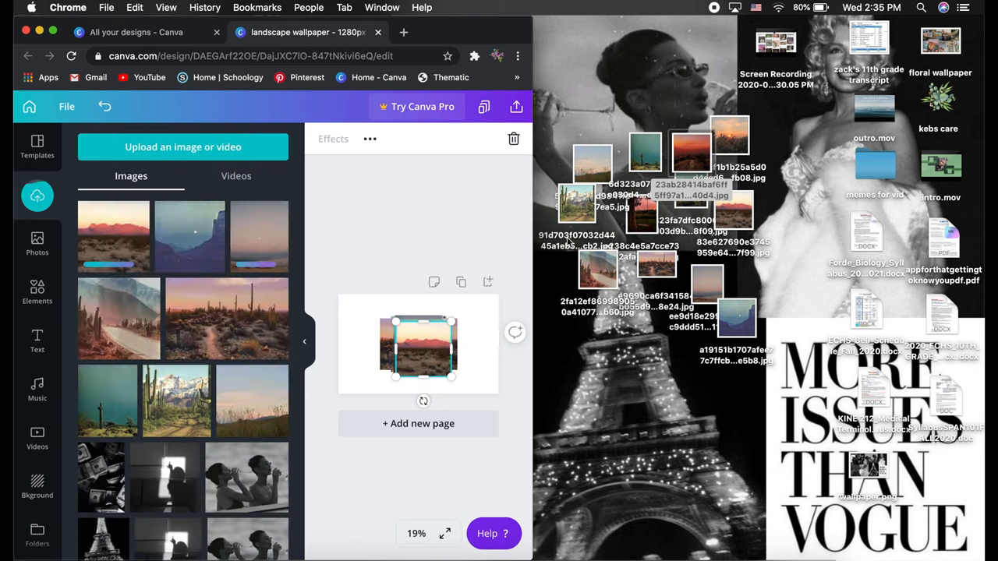
{"action": "left_click_drag", "start_coordinate": [689, 222], "coordinate": [424, 339]}
{"action": "left_click_drag", "start_coordinate": [623, 267], "coordinate": [425, 343]}
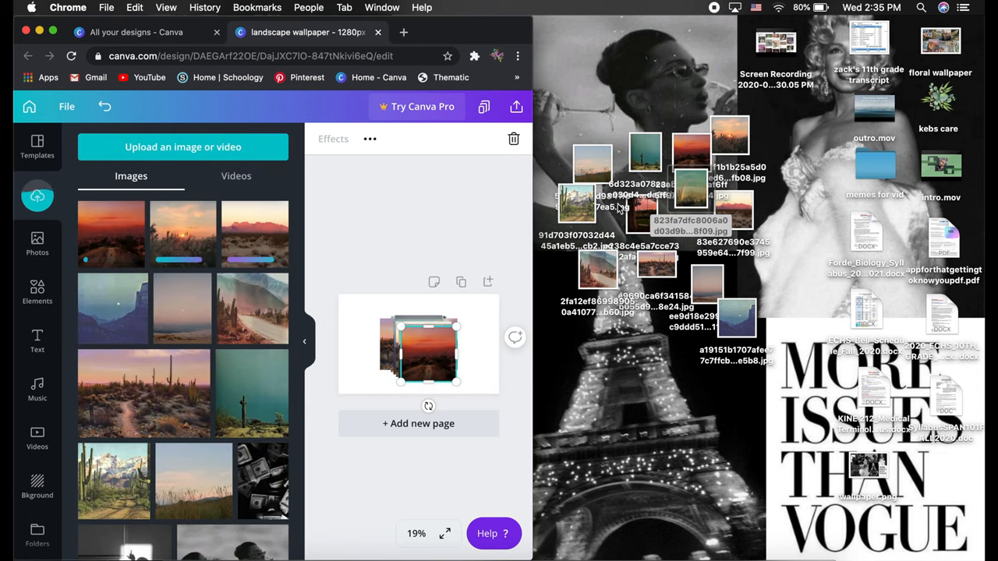
{"action": "left_click_drag", "start_coordinate": [641, 251], "coordinate": [427, 358]}
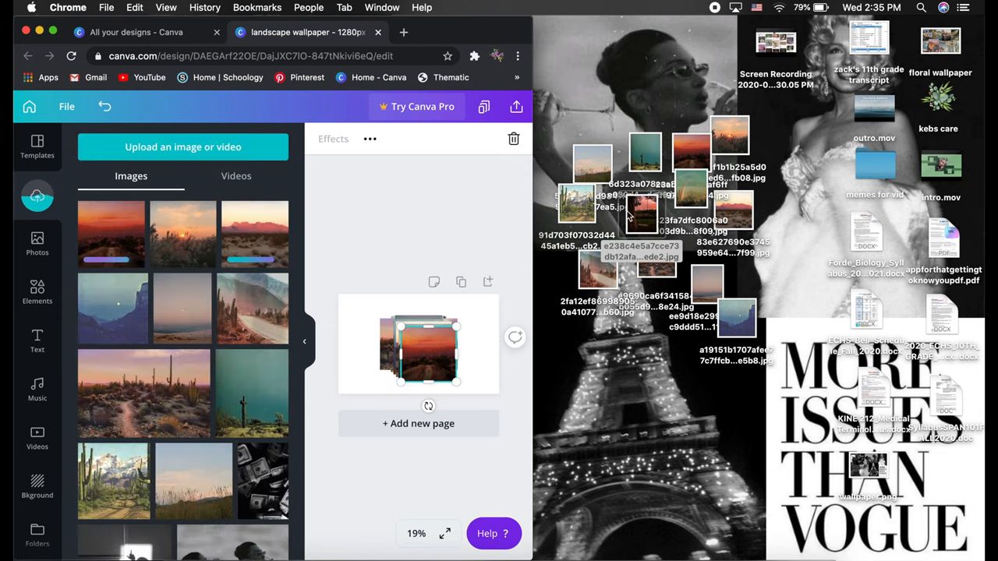
{"action": "left_click_drag", "start_coordinate": [737, 214], "coordinate": [493, 334]}
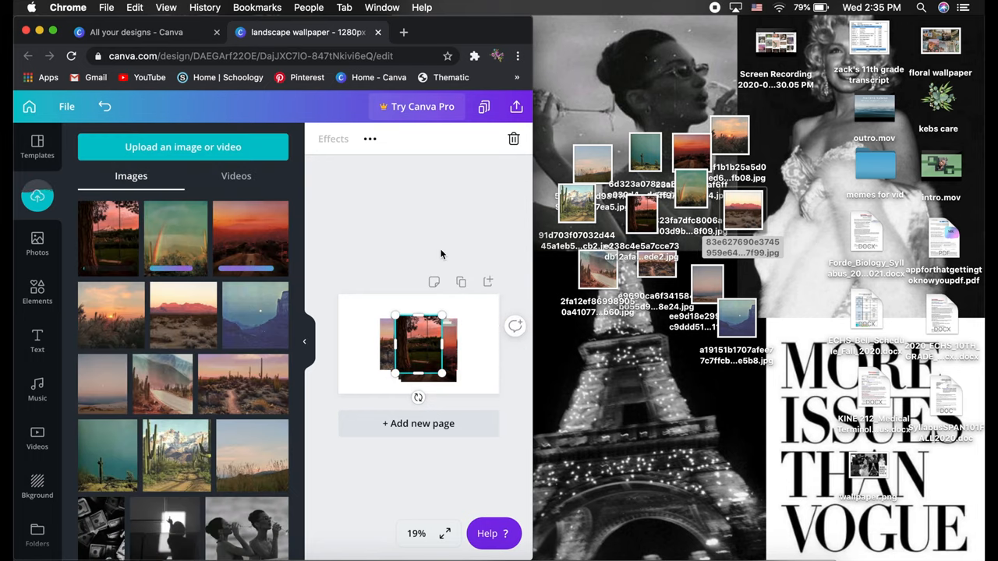
Move the tree-swing photo top-right, rainbow cactus right, red sunset up, sunset grass lower-left and pink-mountain desert upper-left.
{"action": "left_click", "coordinate": [52, 32]}
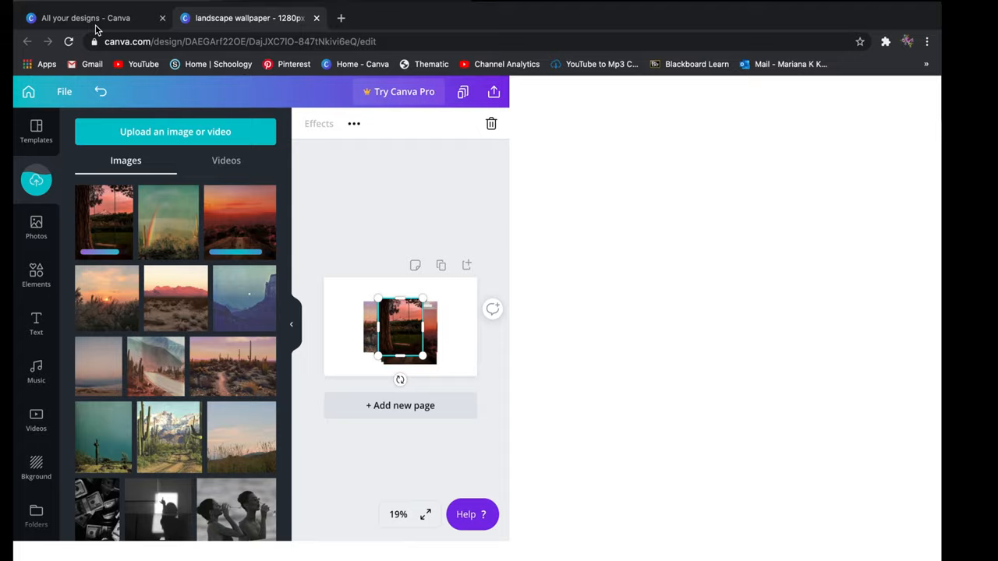
{"action": "left_click_drag", "start_coordinate": [654, 353], "coordinate": [885, 230]}
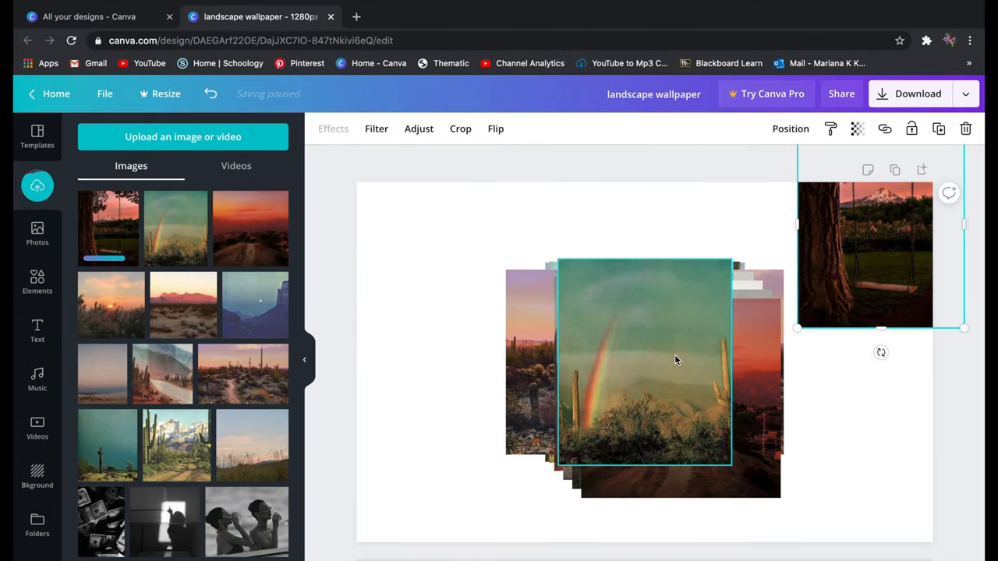
{"action": "left_click_drag", "start_coordinate": [675, 354], "coordinate": [886, 373]}
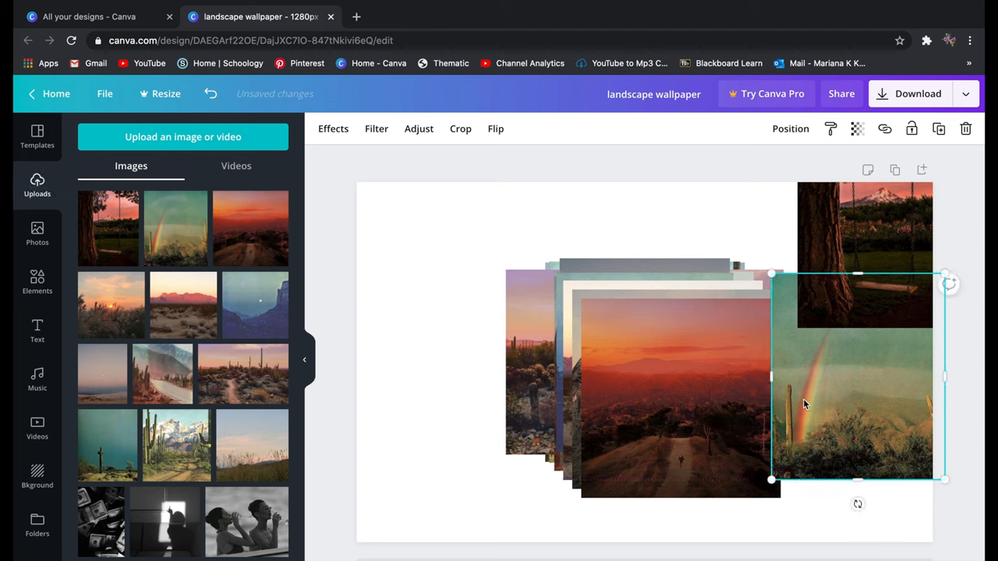
{"action": "left_click_drag", "start_coordinate": [696, 392], "coordinate": [709, 264]}
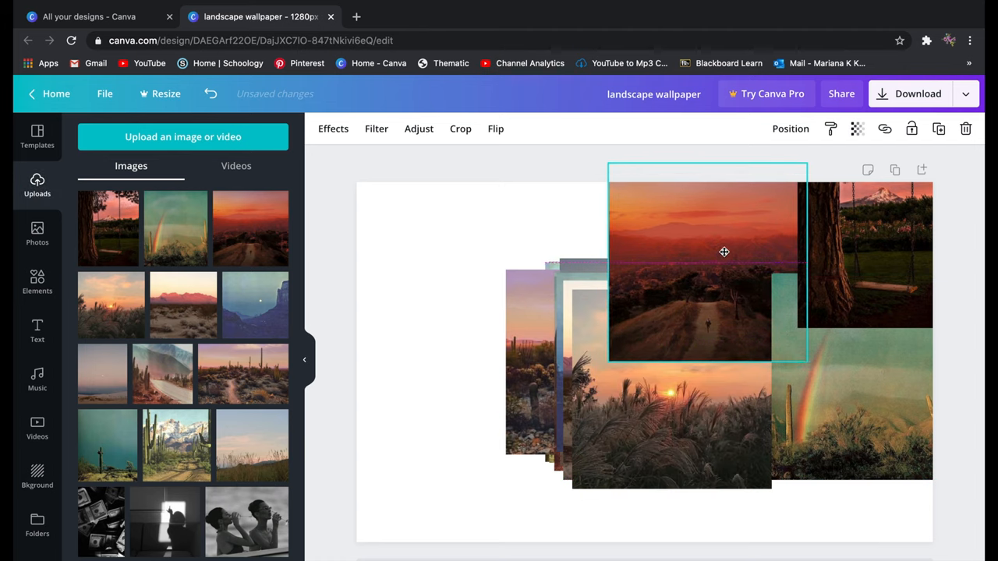
{"action": "left_click_drag", "start_coordinate": [672, 444], "coordinate": [459, 517]}
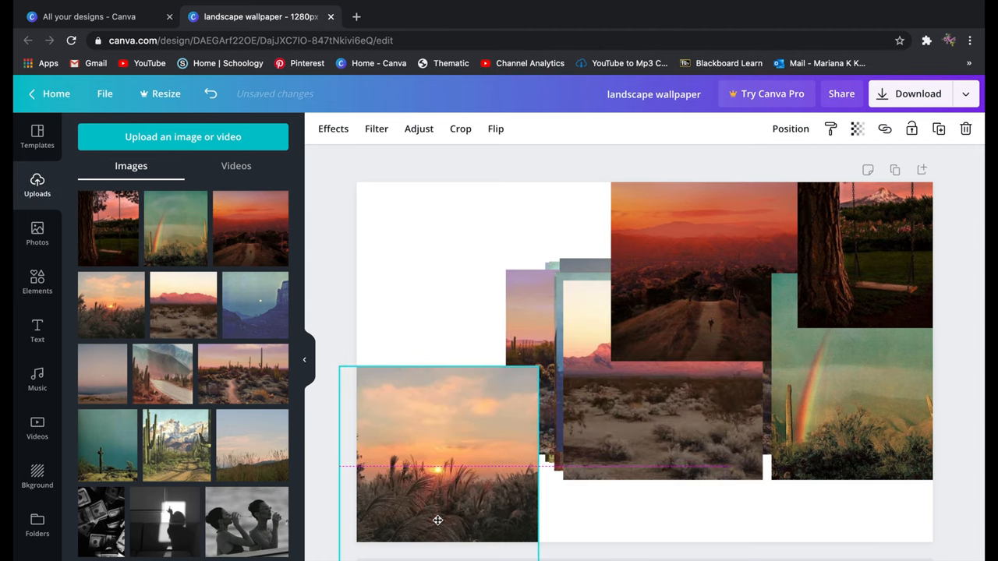
{"action": "left_click_drag", "start_coordinate": [663, 448], "coordinate": [525, 331]}
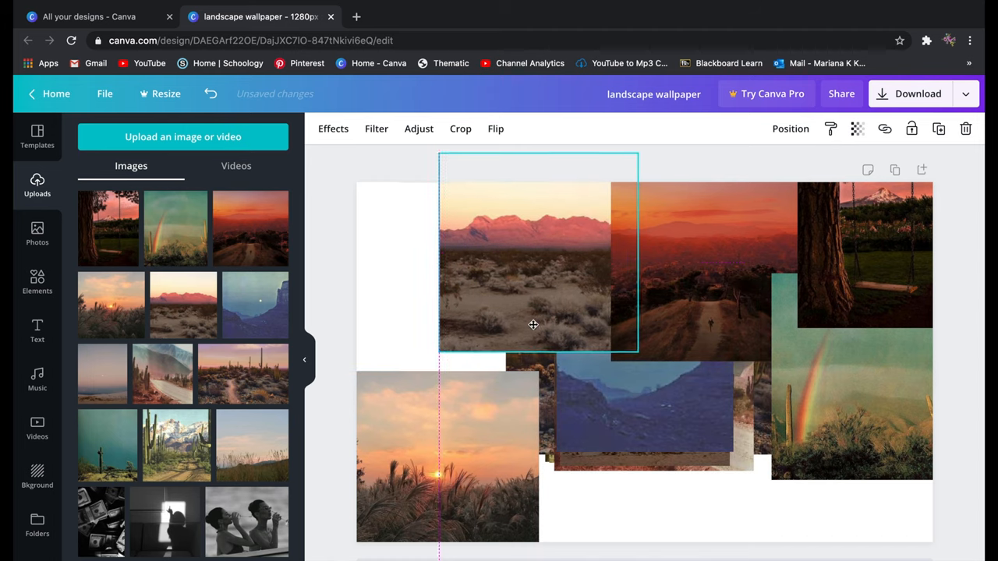
Place the blue canyon photo lower-middle, hazy dune lower-right and cactus photo at the upper-left edge.
{"action": "left_click_drag", "start_coordinate": [641, 426], "coordinate": [645, 525]}
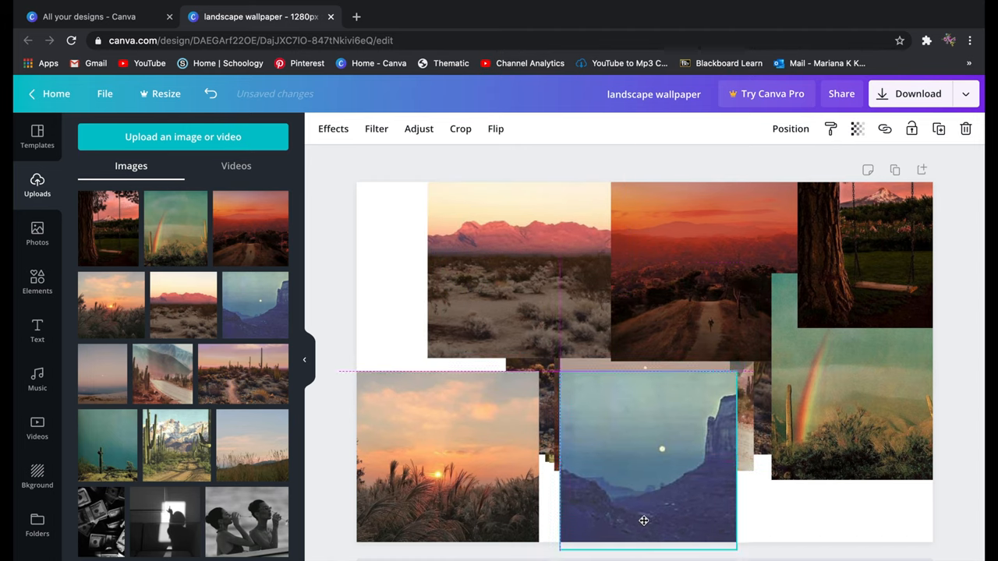
{"action": "left_click_drag", "start_coordinate": [673, 484], "coordinate": [624, 499]}
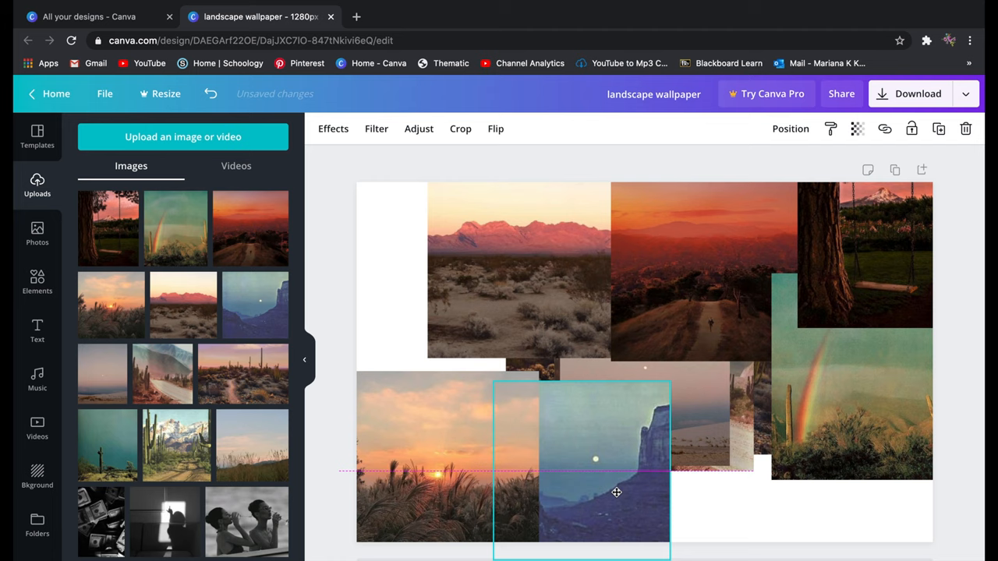
{"action": "left_click", "coordinate": [693, 439]}
{"action": "mouse_move", "coordinate": [692, 439]}
{"action": "left_mouse_down"}
{"action": "mouse_move", "coordinate": [881, 499]}
{"action": "mouse_move", "coordinate": [856, 514]}
{"action": "mouse_move", "coordinate": [800, 517]}
{"action": "left_mouse_up"}
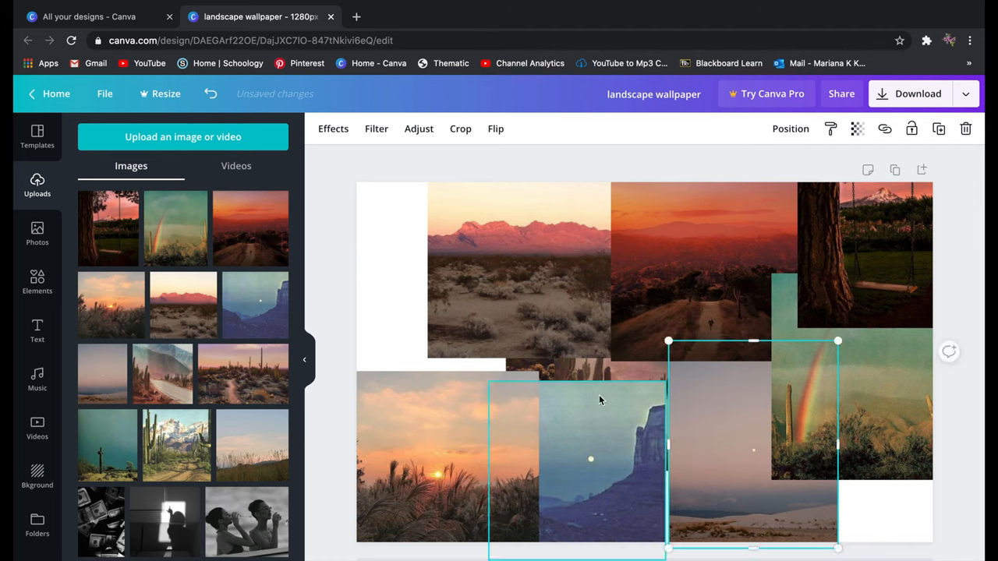
{"action": "mouse_move", "coordinate": [594, 373]}
{"action": "left_mouse_down"}
{"action": "mouse_move", "coordinate": [382, 297]}
{"action": "mouse_move", "coordinate": [394, 299]}
{"action": "left_mouse_up"}
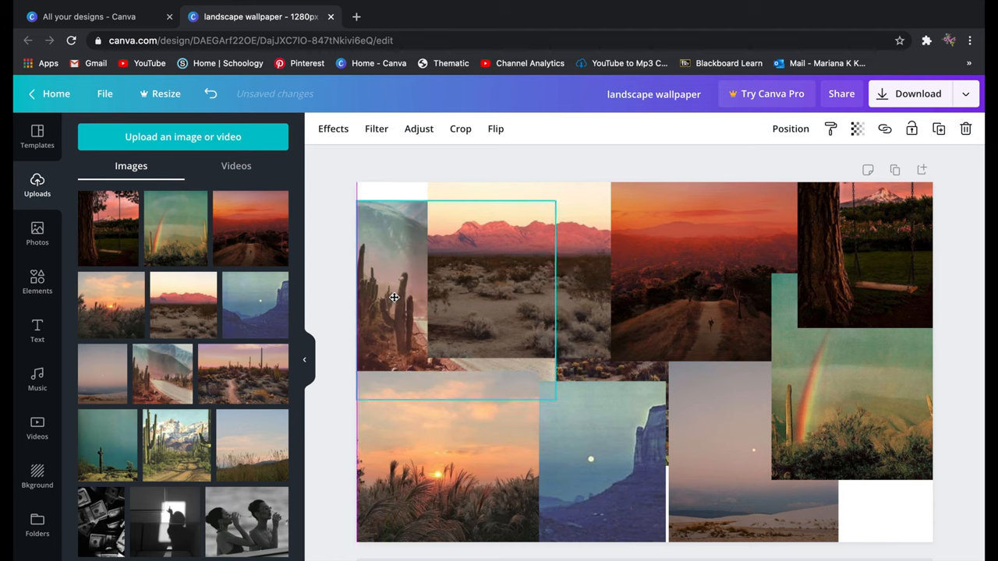
Delete the central photo and move the saguaro photos to the bottom-left and bottom-right corners.
{"action": "left_click", "coordinate": [589, 376]}
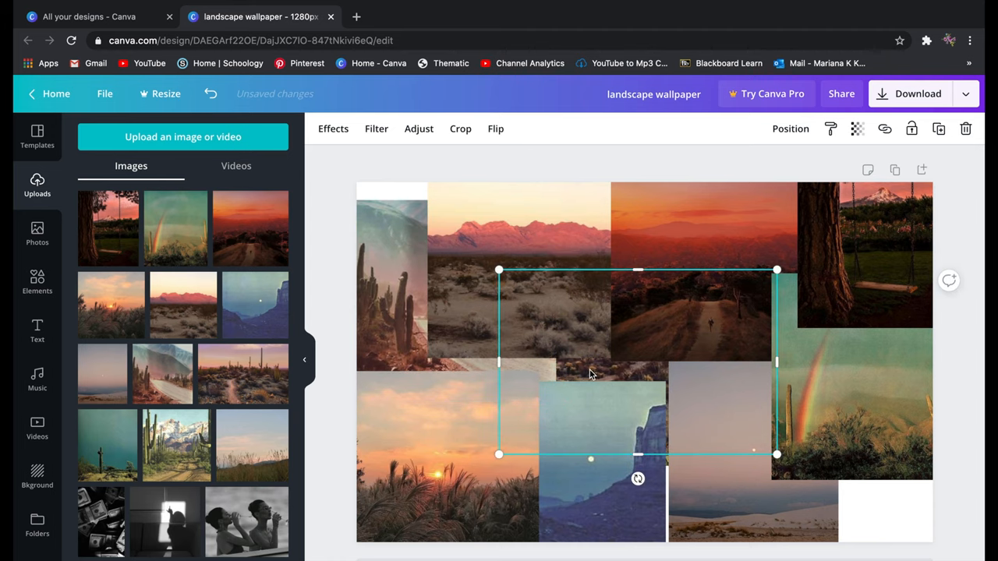
{"action": "key", "text": "Delete"}
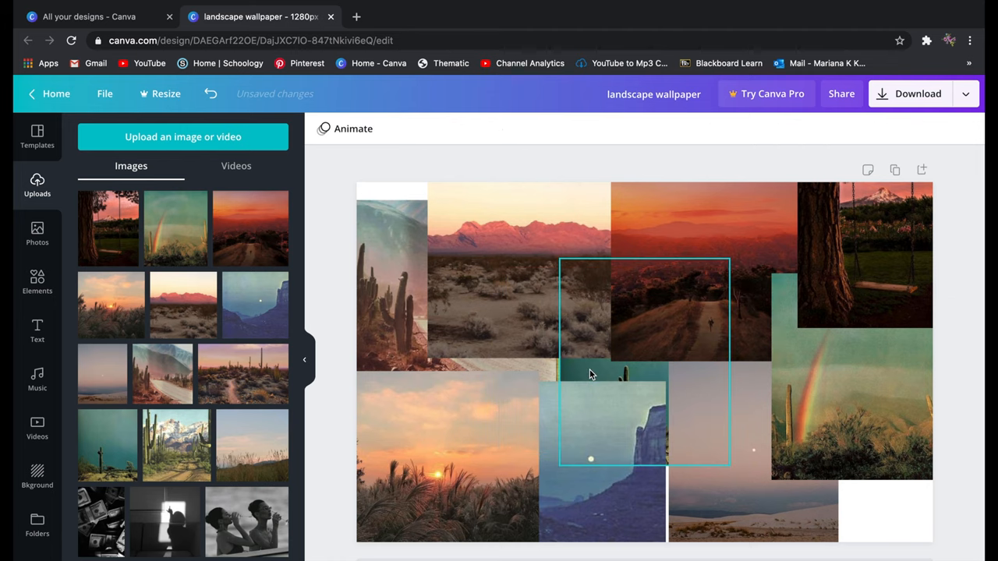
{"action": "left_click", "coordinate": [589, 373]}
{"action": "left_click_drag", "start_coordinate": [589, 374], "coordinate": [463, 534]}
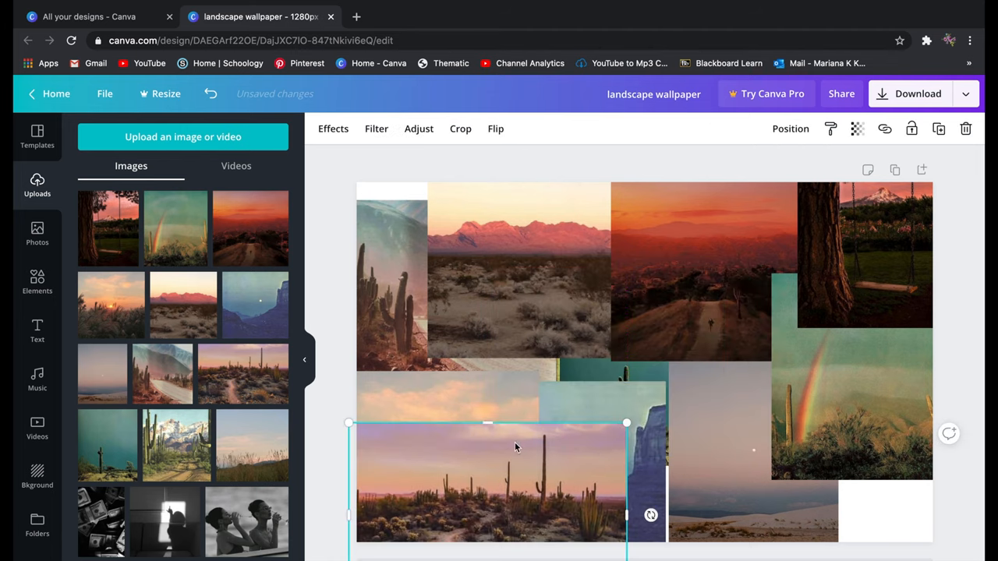
{"action": "left_click", "coordinate": [596, 366]}
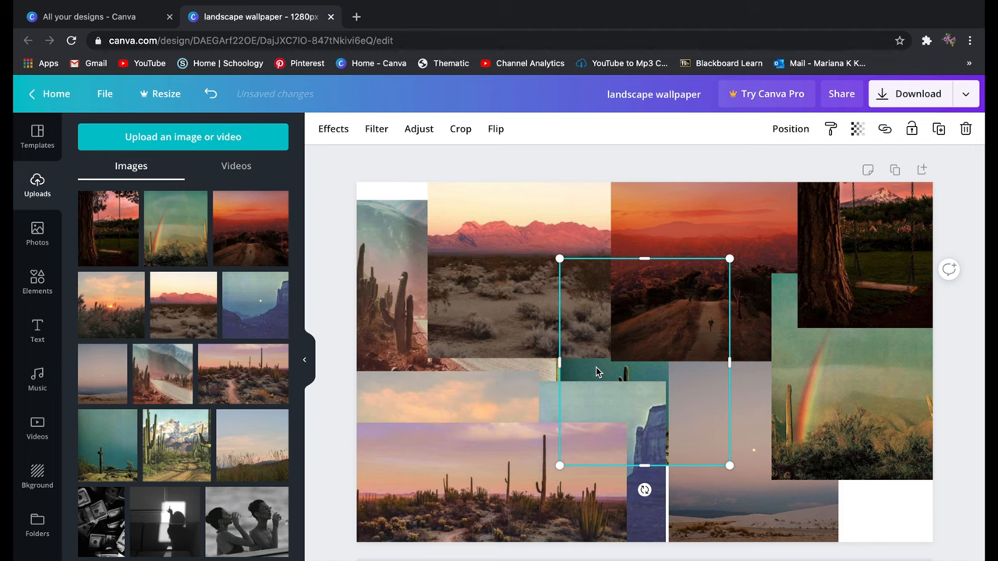
{"action": "mouse_move", "coordinate": [595, 366]}
{"action": "left_mouse_down"}
{"action": "mouse_move", "coordinate": [858, 454]}
{"action": "mouse_move", "coordinate": [880, 478]}
{"action": "mouse_move", "coordinate": [874, 446]}
{"action": "left_mouse_up"}
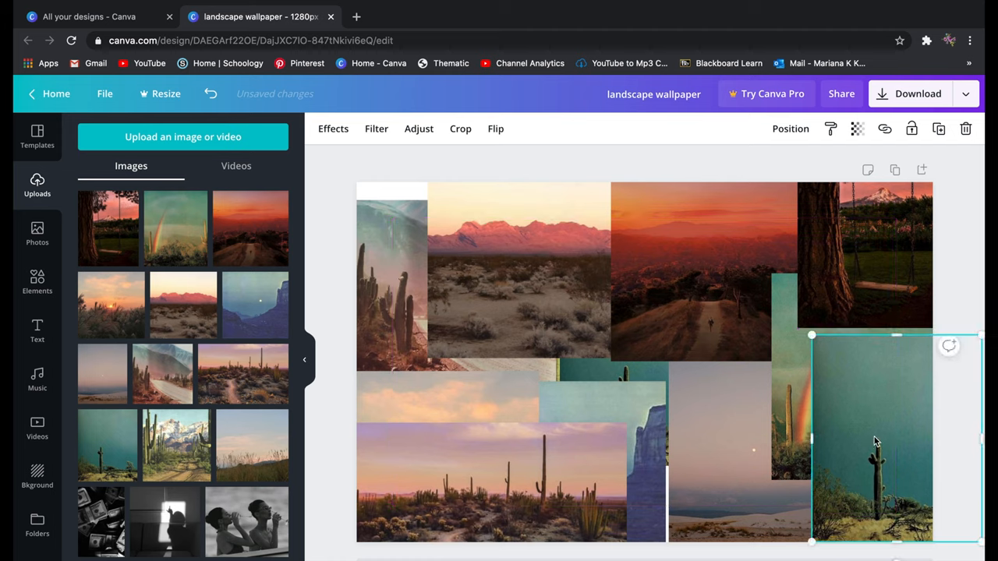
Reposition the hidden central photo and bring the snowy saguaro photo to the front.
{"action": "left_click", "coordinate": [594, 379]}
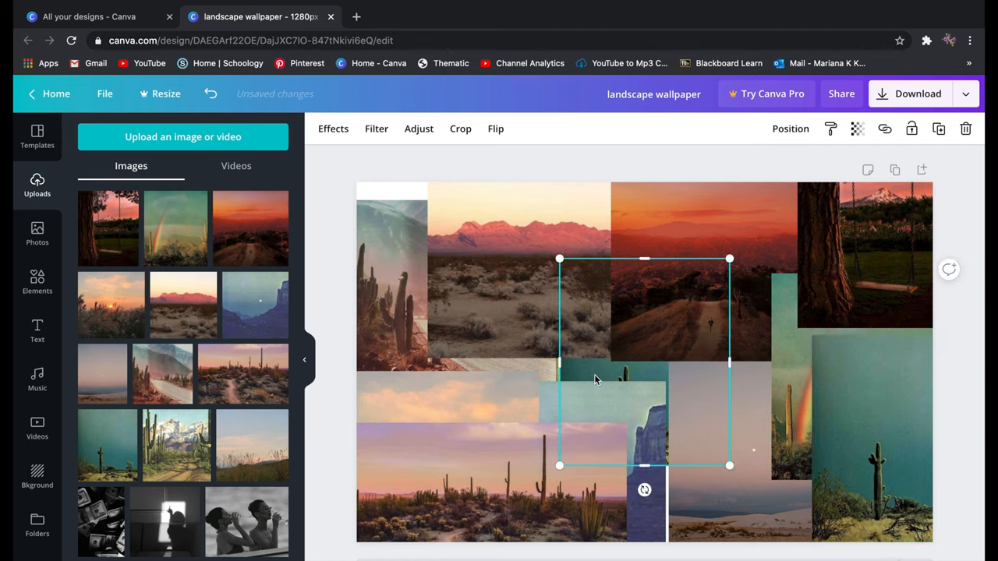
{"action": "mouse_move", "coordinate": [594, 379]}
{"action": "left_mouse_down"}
{"action": "mouse_move", "coordinate": [561, 363]}
{"action": "mouse_move", "coordinate": [584, 381]}
{"action": "left_mouse_up"}
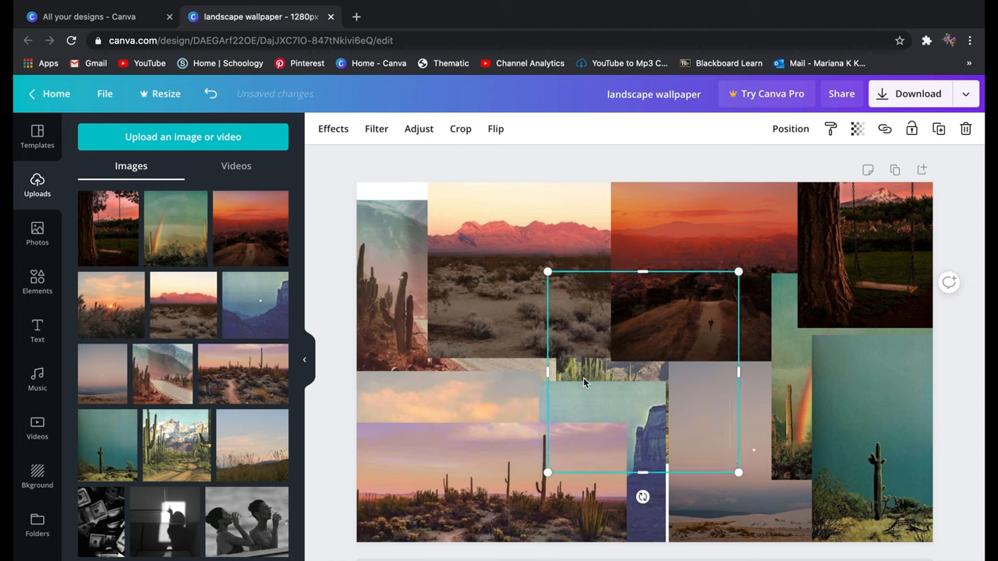
{"action": "key", "text": "ctrl+]"}
{"action": "key", "text": "shift+Right"}
{"action": "key", "text": "shift+Right"}
{"action": "key", "text": "shift+Right"}
{"action": "key", "text": "shift+Right"}
{"action": "key", "text": "shift+Right"}
{"action": "key", "text": "shift+Right"}
Duplicate the hidden grass photo, shift it up-left and delete it.
{"action": "left_click", "coordinate": [608, 384]}
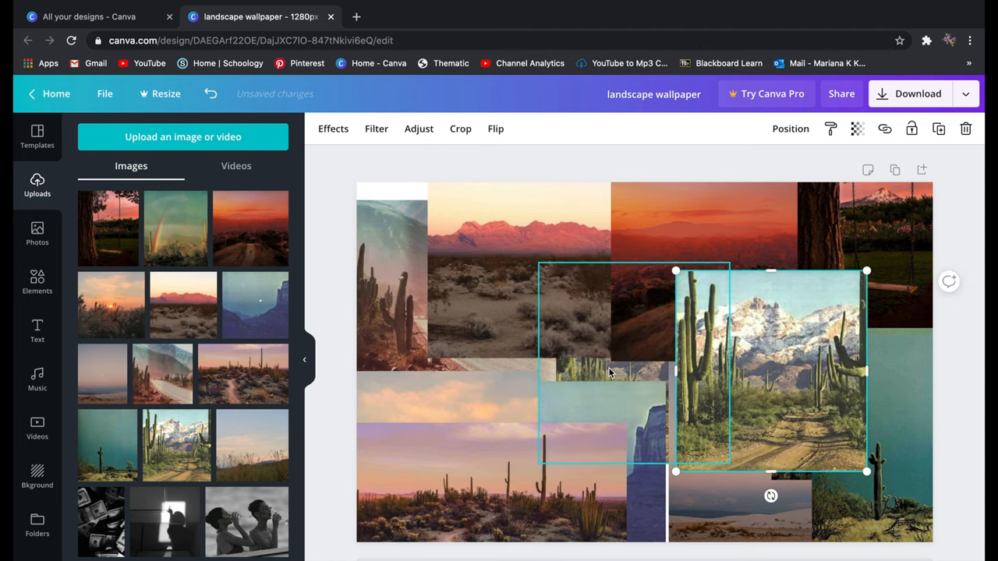
{"action": "left_click", "coordinate": [608, 368]}
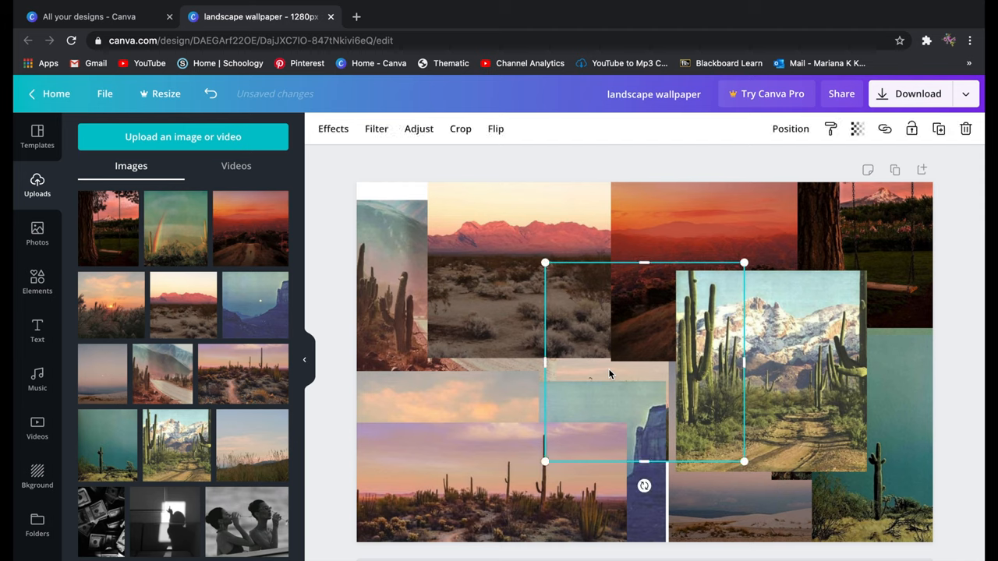
{"action": "left_click", "coordinate": [743, 510]}
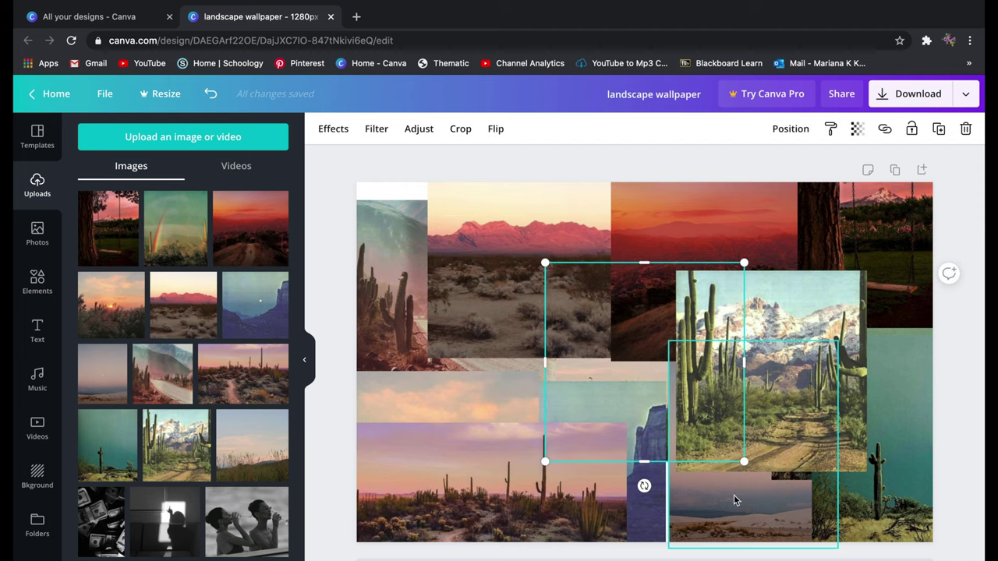
{"action": "left_click", "coordinate": [611, 399]}
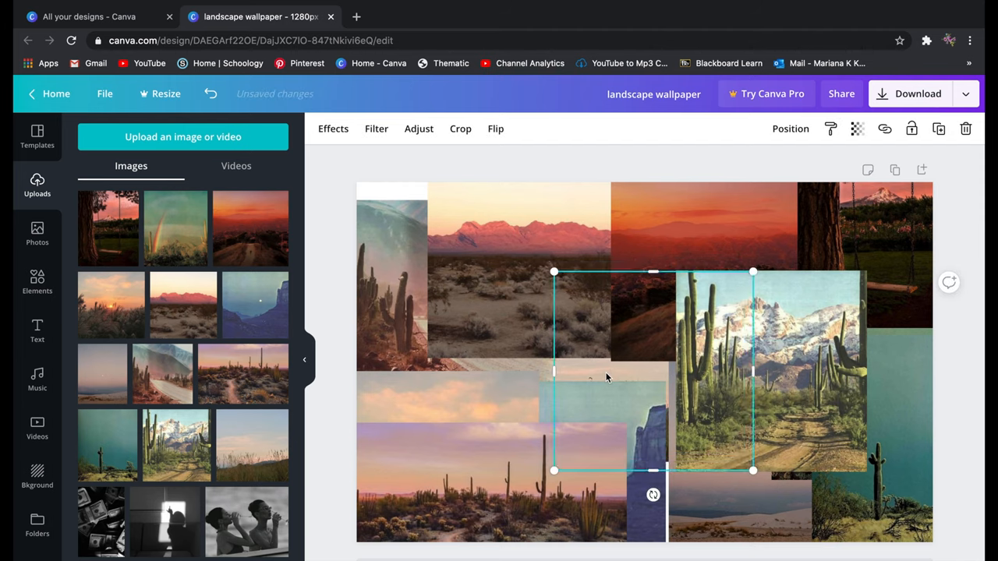
{"action": "key", "text": "ctrl+d"}
{"action": "left_click_drag", "start_coordinate": [657, 396], "coordinate": [566, 366]}
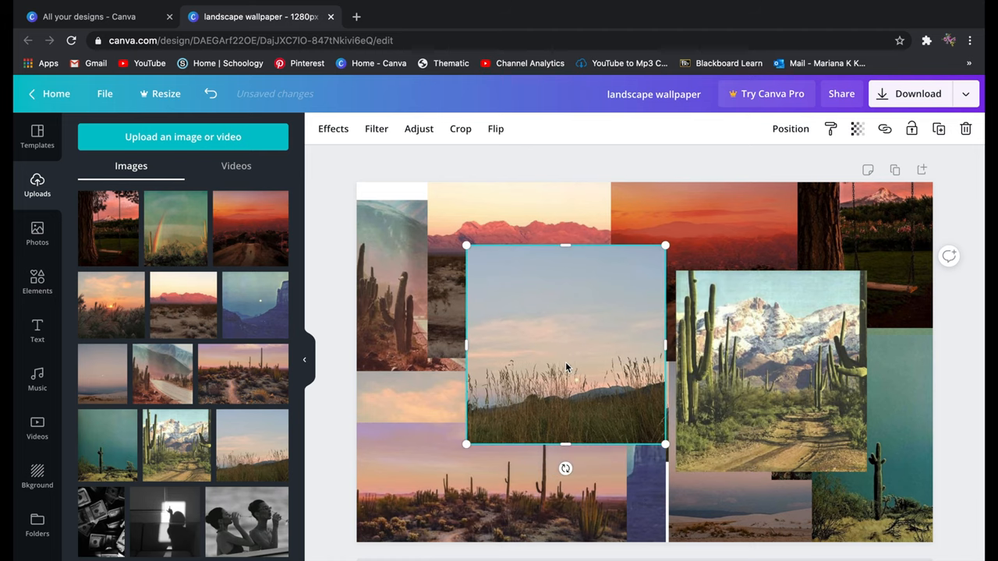
{"action": "key", "text": "Delete"}
Shrink the cactus-mountain photo, delete the sunset grass photo and move the cactus-sunset photo into the lower-left.
{"action": "left_click_drag", "start_coordinate": [782, 407], "coordinate": [626, 407]}
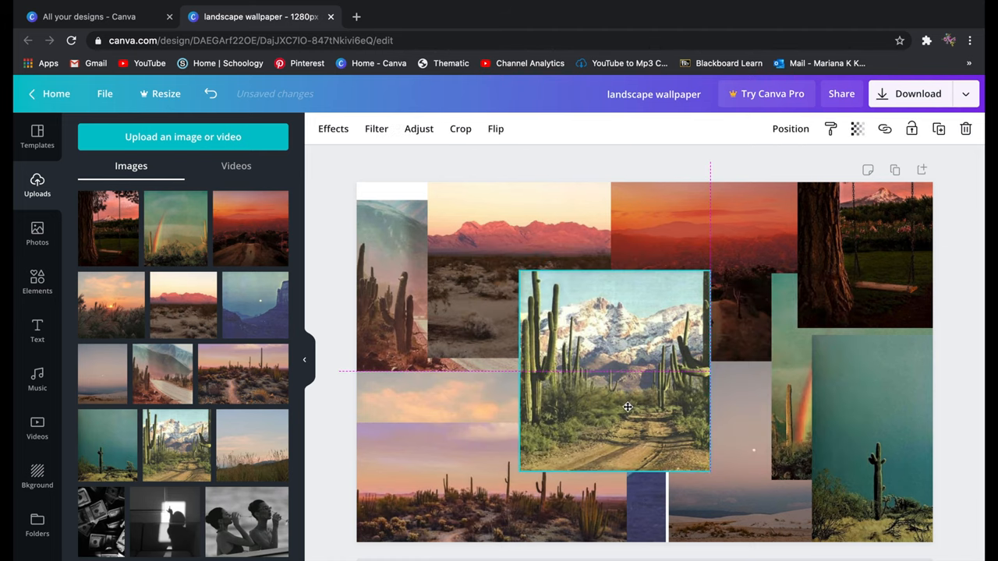
{"action": "left_click_drag", "start_coordinate": [709, 473], "coordinate": [665, 425]}
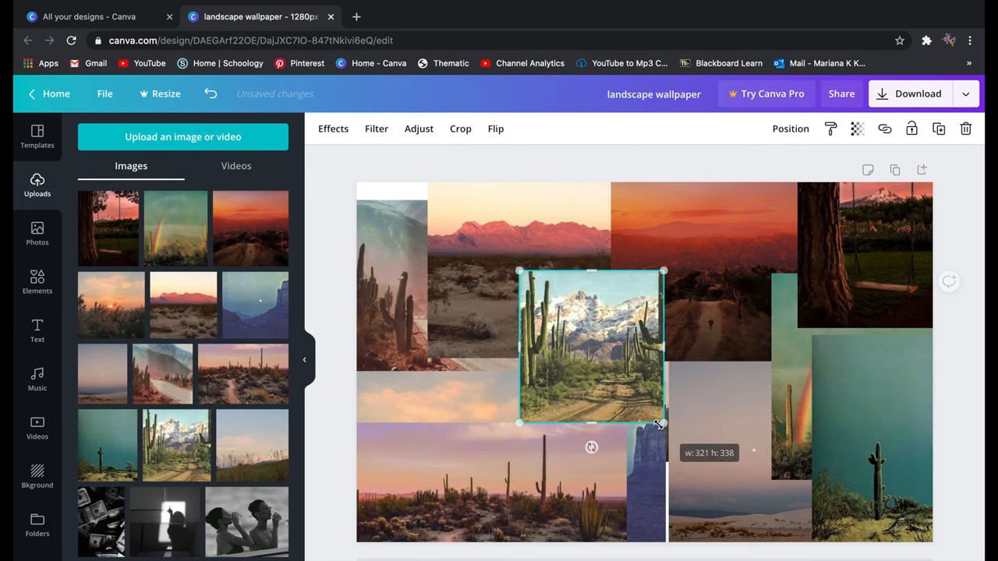
{"action": "left_click_drag", "start_coordinate": [614, 333], "coordinate": [681, 333]}
{"action": "left_click_drag", "start_coordinate": [646, 511], "coordinate": [665, 502]}
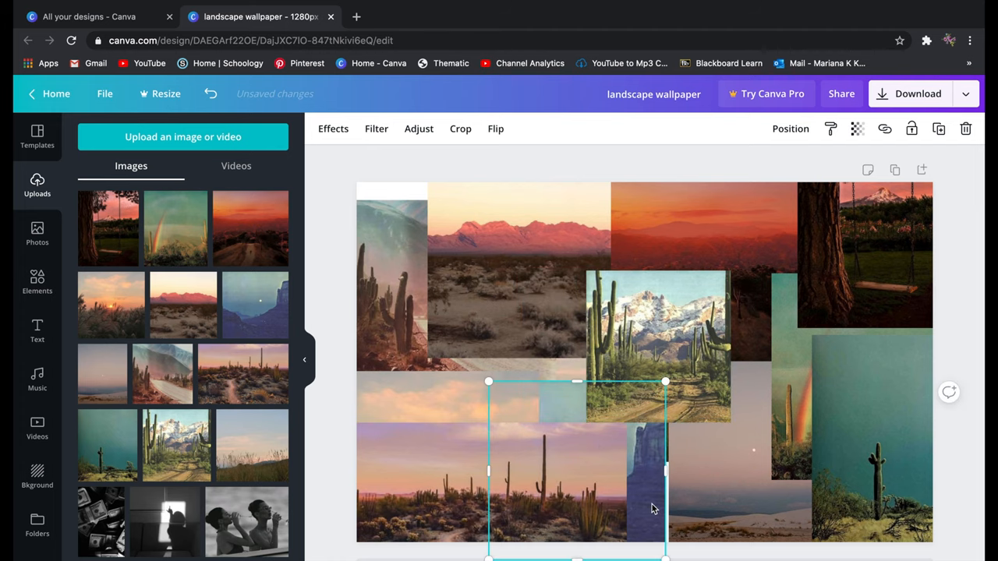
{"action": "left_click_drag", "start_coordinate": [569, 503], "coordinate": [826, 439]}
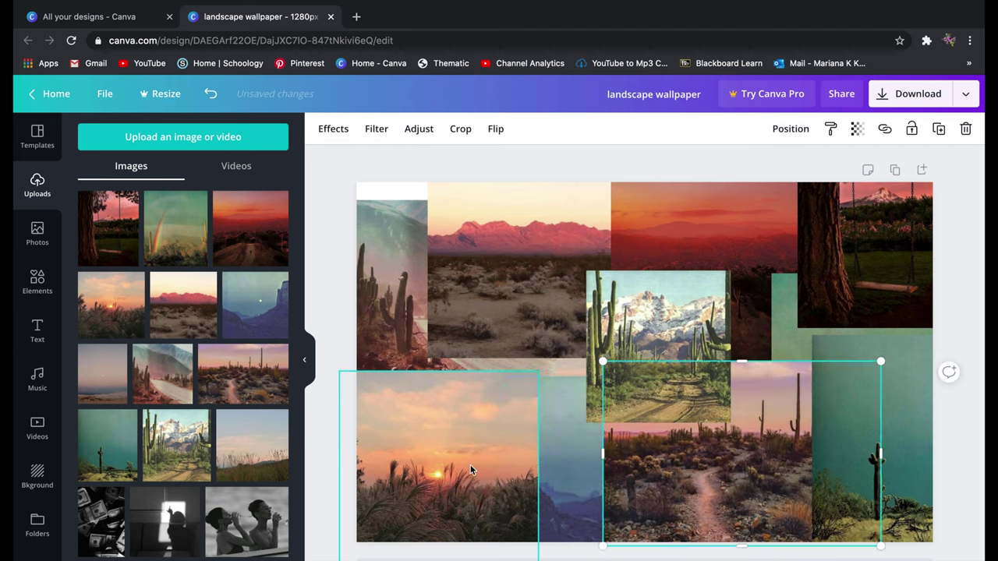
{"action": "left_click", "coordinate": [448, 467]}
{"action": "key", "text": "Delete"}
{"action": "left_click_drag", "start_coordinate": [700, 477], "coordinate": [339, 499]}
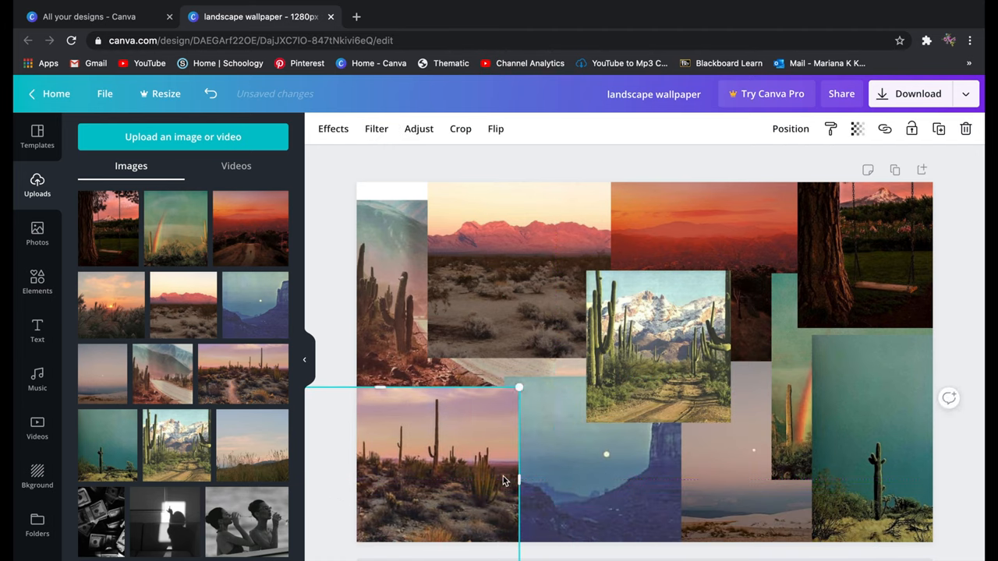
Duplicate the blue monument-valley photo and place a copy at the bottom centre.
{"action": "left_click_drag", "start_coordinate": [575, 483], "coordinate": [570, 470]}
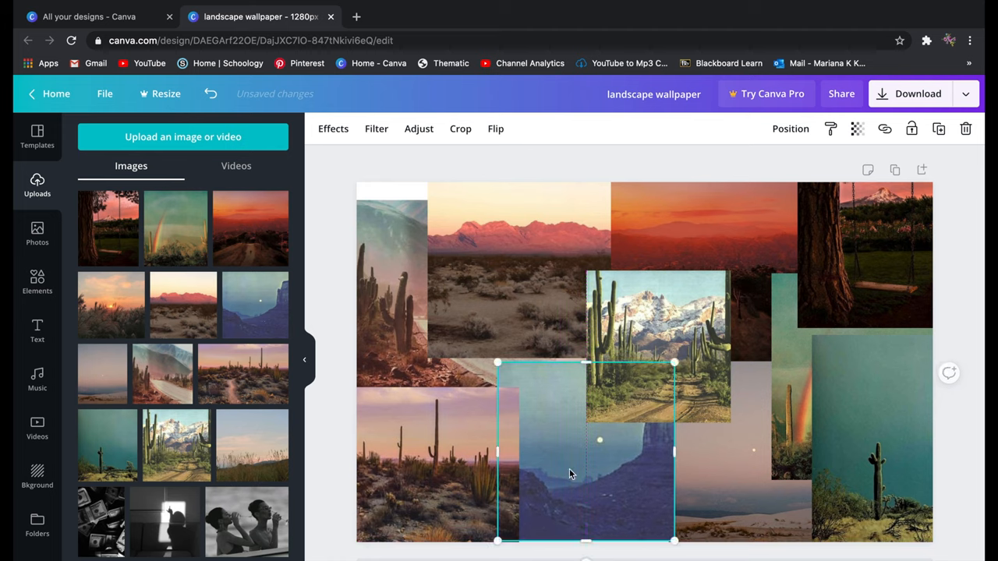
{"action": "key", "text": "ctrl+d"}
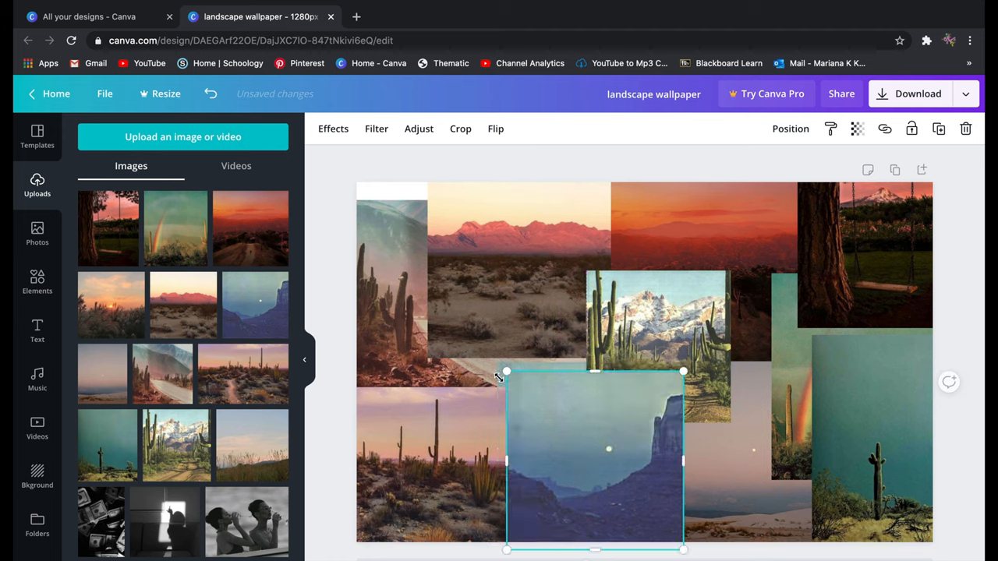
{"action": "left_click_drag", "start_coordinate": [565, 419], "coordinate": [670, 409]}
{"action": "left_click", "coordinate": [558, 434]}
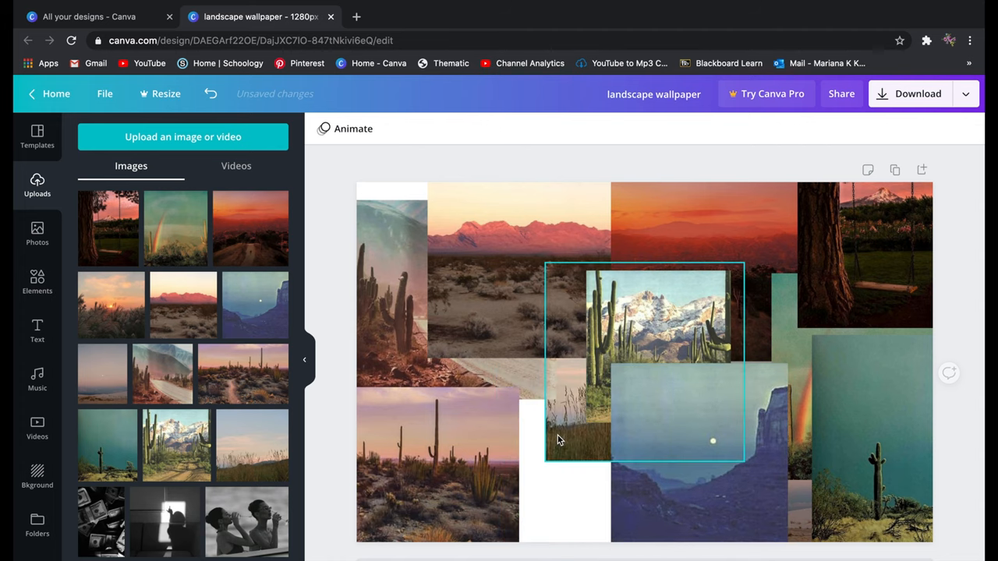
{"action": "left_click_drag", "start_coordinate": [690, 488], "coordinate": [598, 543]}
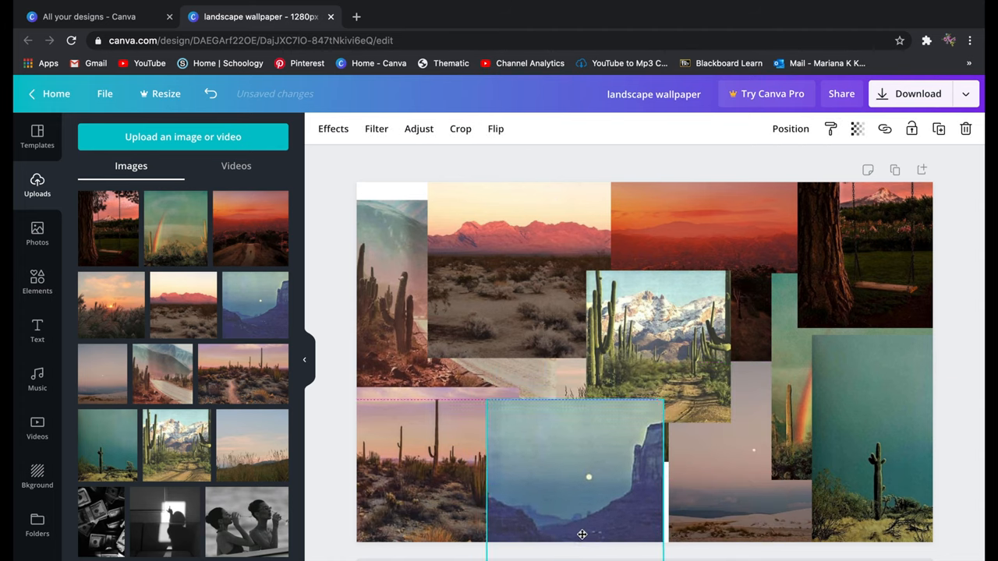
{"action": "left_click_drag", "start_coordinate": [592, 534], "coordinate": [588, 535]}
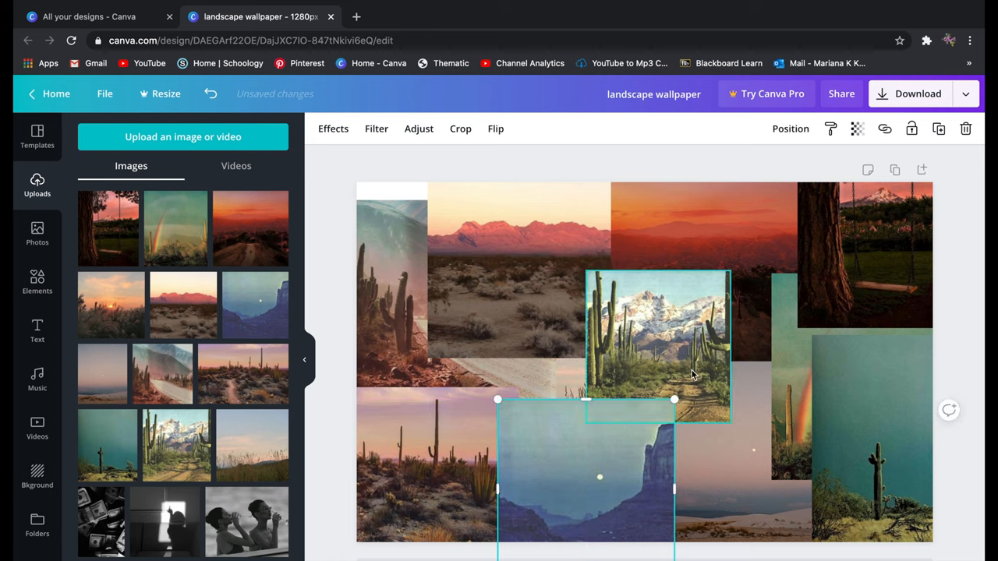
Duplicate the cactus-mountain photo and move the snowy cactus mountain photo to the centre.
{"action": "mouse_move", "coordinate": [686, 382]}
{"action": "left_mouse_down"}
{"action": "mouse_move", "coordinate": [779, 346]}
{"action": "mouse_move", "coordinate": [658, 352]}
{"action": "mouse_move", "coordinate": [645, 380]}
{"action": "left_mouse_up"}
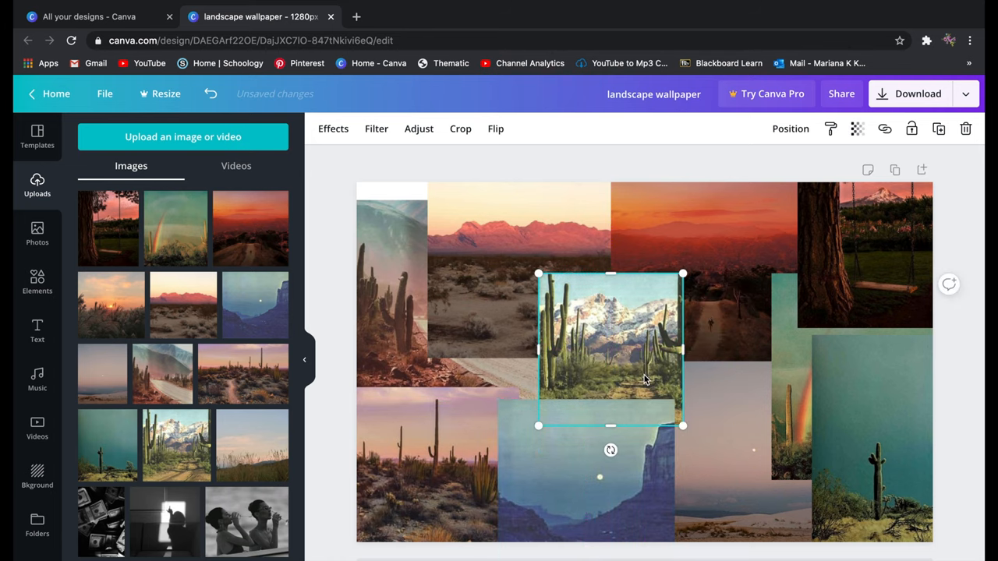
{"action": "key", "text": "ctrl+d"}
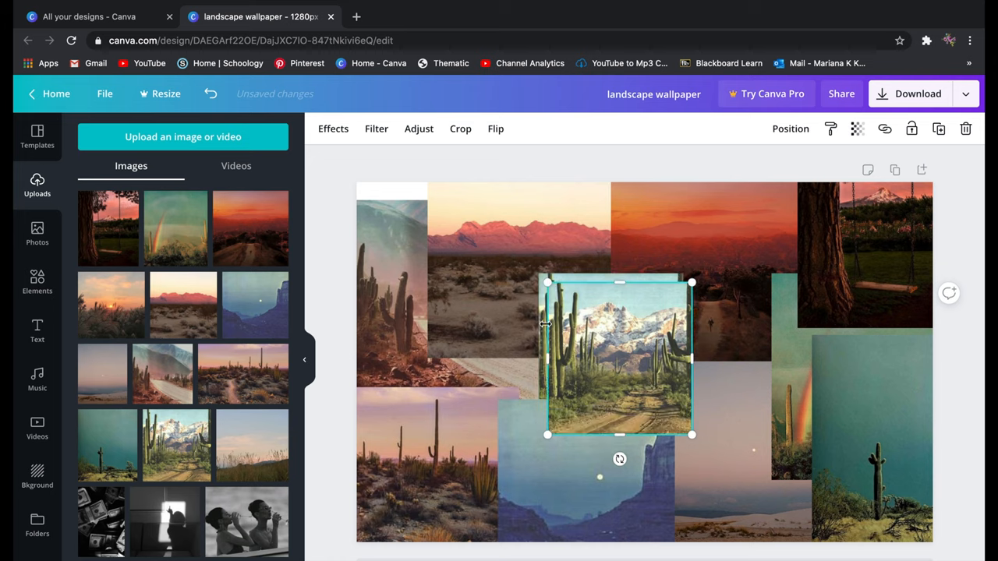
{"action": "left_click_drag", "start_coordinate": [593, 326], "coordinate": [729, 360]}
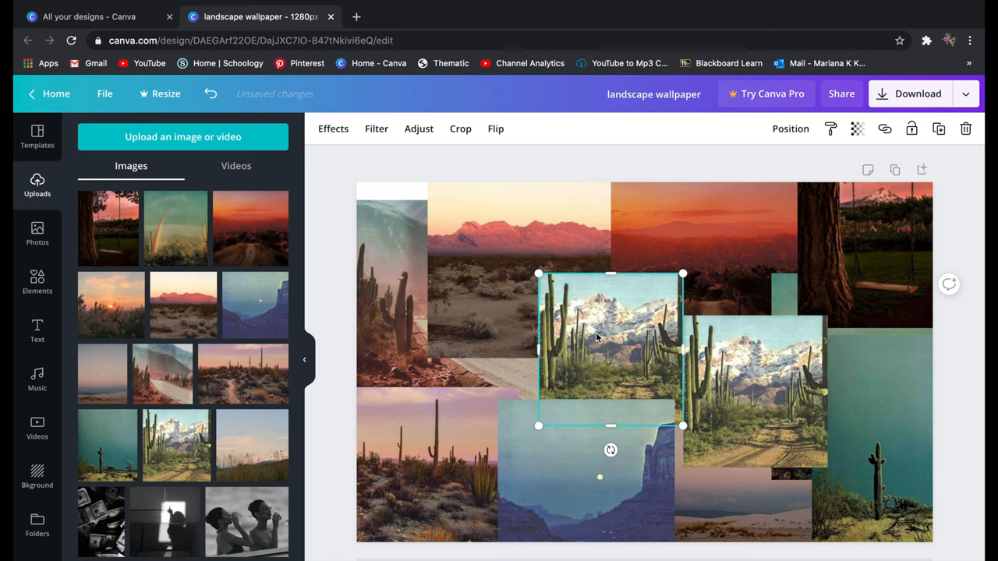
{"action": "left_click", "coordinate": [596, 332]}
{"action": "left_click_drag", "start_coordinate": [744, 397], "coordinate": [653, 366]}
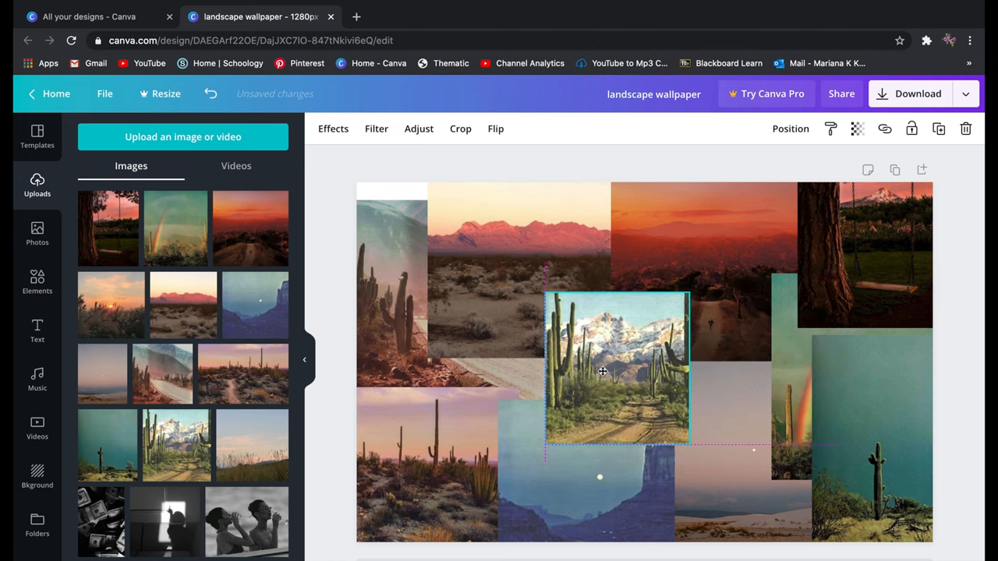
Delete the tree-and-swing photo and move the rainbow cactus photo to the top-right corner.
{"action": "left_click", "coordinate": [845, 390]}
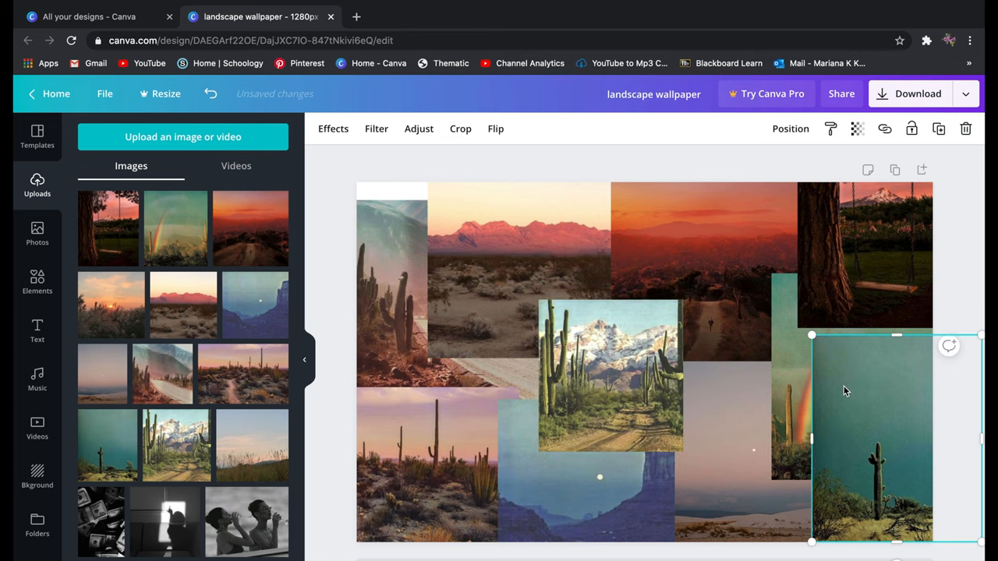
{"action": "left_click", "coordinate": [796, 385]}
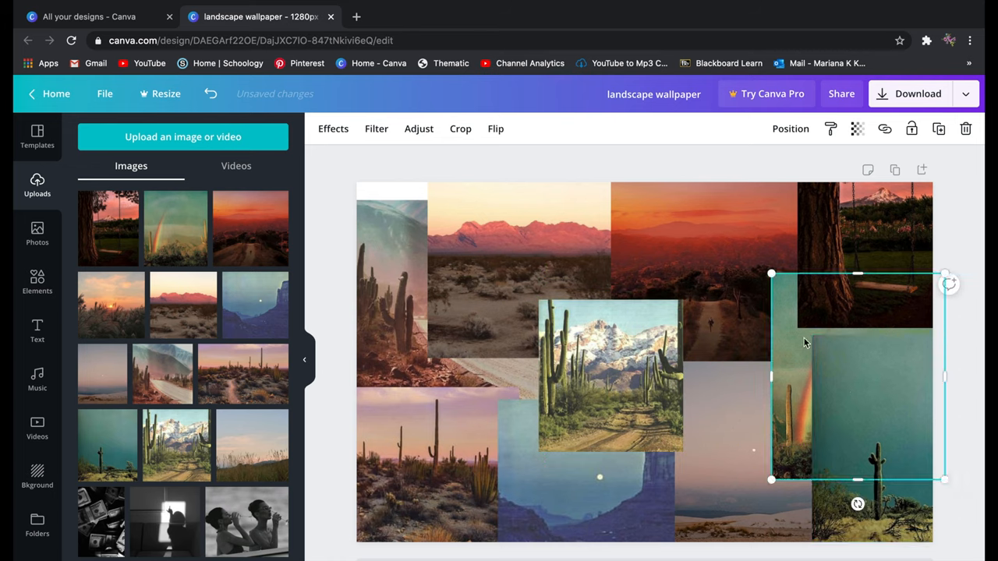
{"action": "left_click", "coordinate": [867, 224]}
{"action": "key", "text": "Delete"}
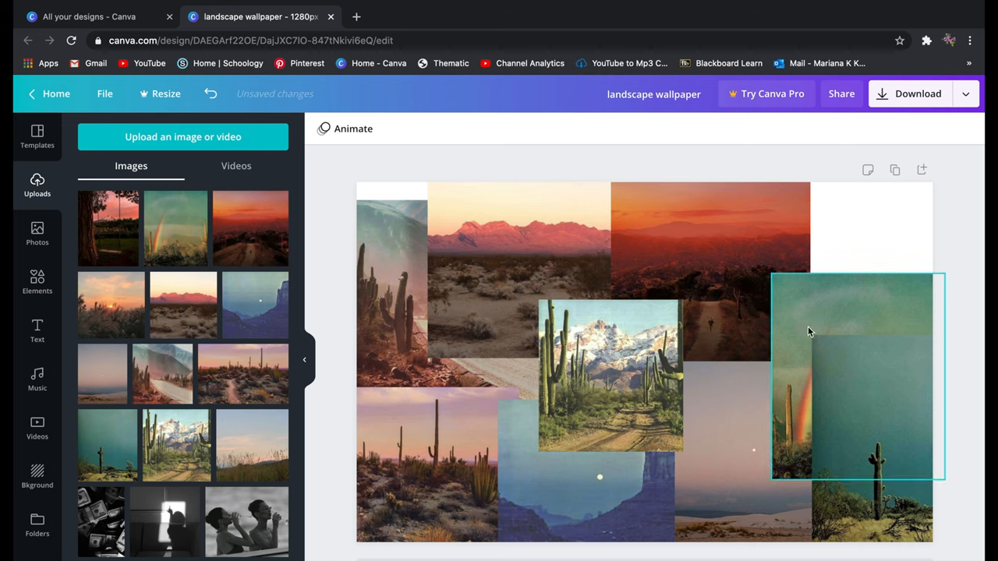
{"action": "mouse_move", "coordinate": [807, 326]}
{"action": "left_mouse_down"}
{"action": "mouse_move", "coordinate": [799, 210]}
{"action": "mouse_move", "coordinate": [785, 213]}
{"action": "mouse_move", "coordinate": [796, 212]}
{"action": "left_mouse_up"}
Nudge the snowy mountain photo right and stretch the left desert photo up to the top edge.
{"action": "left_click", "coordinate": [828, 450]}
{"action": "left_click", "coordinate": [625, 403]}
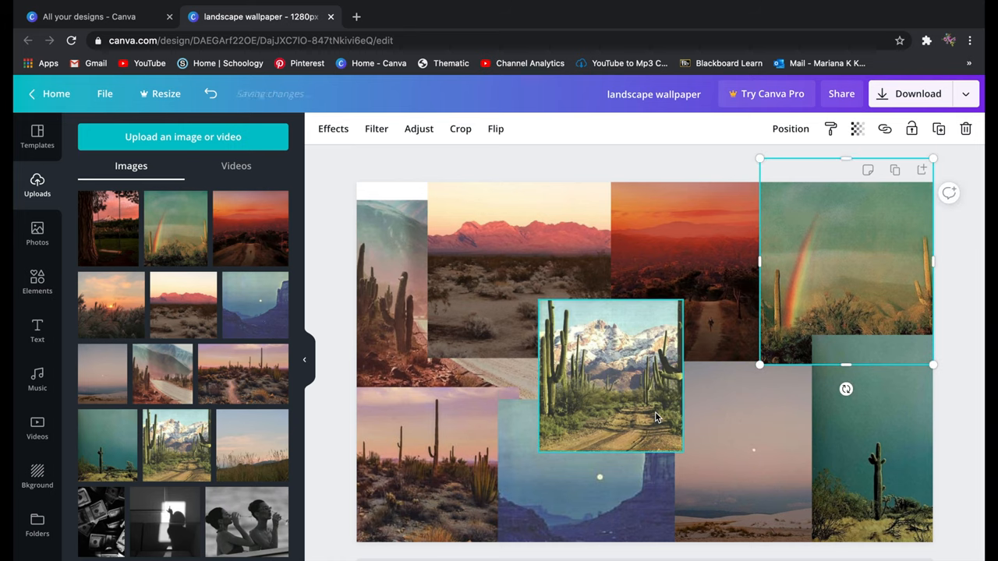
{"action": "left_click_drag", "start_coordinate": [625, 403], "coordinate": [630, 403]}
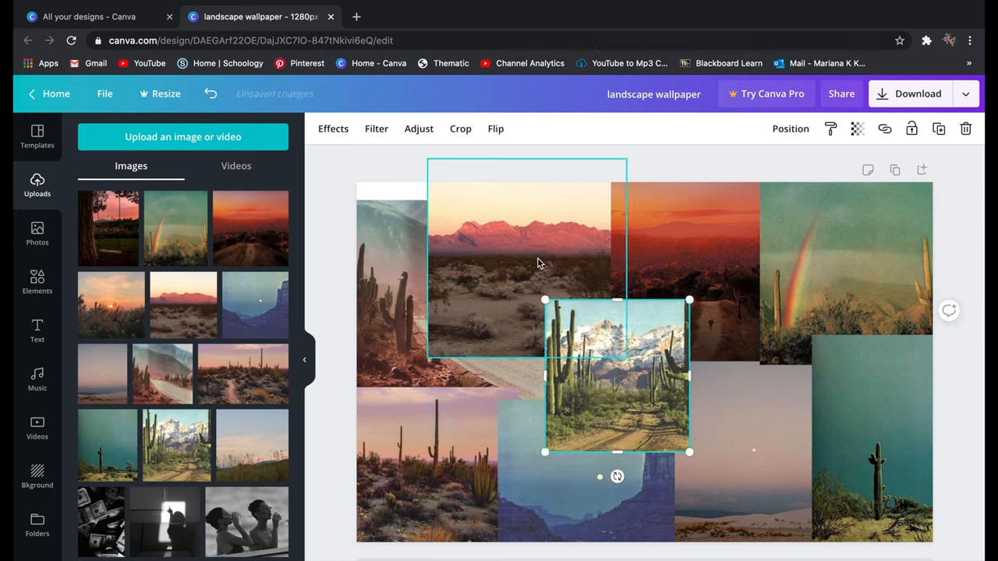
{"action": "left_click", "coordinate": [392, 252]}
{"action": "left_click_drag", "start_coordinate": [457, 202], "coordinate": [457, 171]}
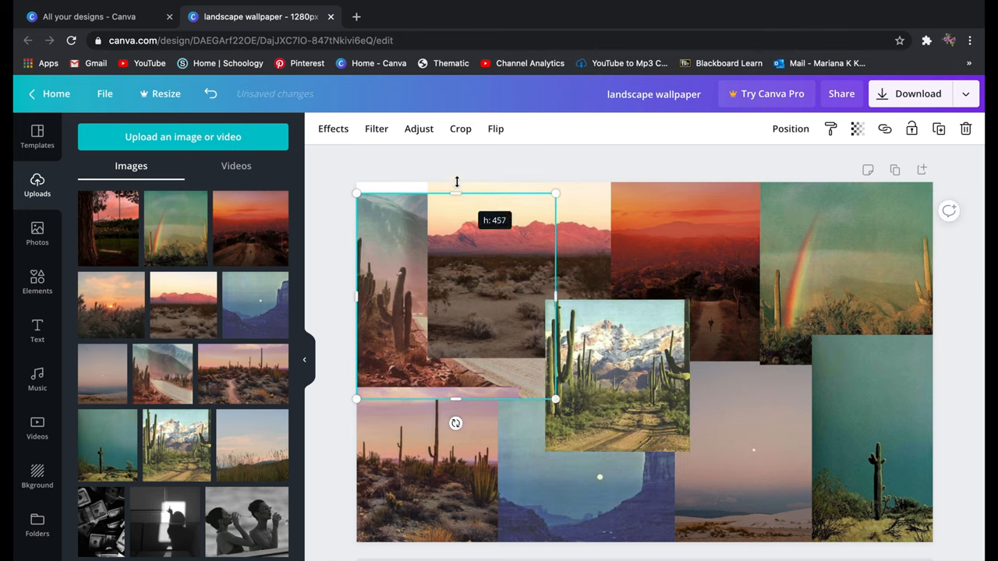
{"action": "left_click", "coordinate": [616, 162]}
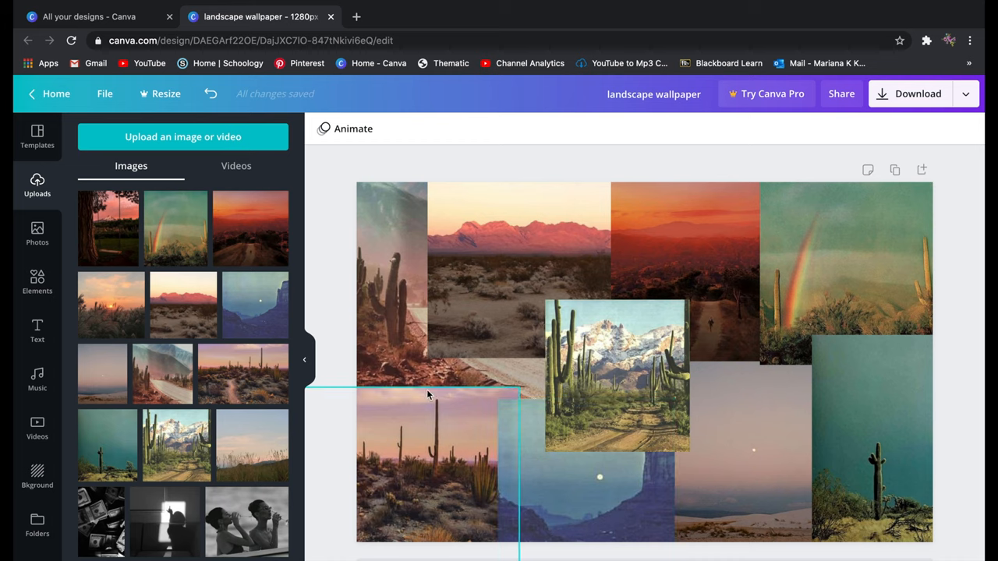
Download the collage as a PNG, dismiss the Canva Pro popup and leave full-screen mode.
{"action": "left_click", "coordinate": [912, 93]}
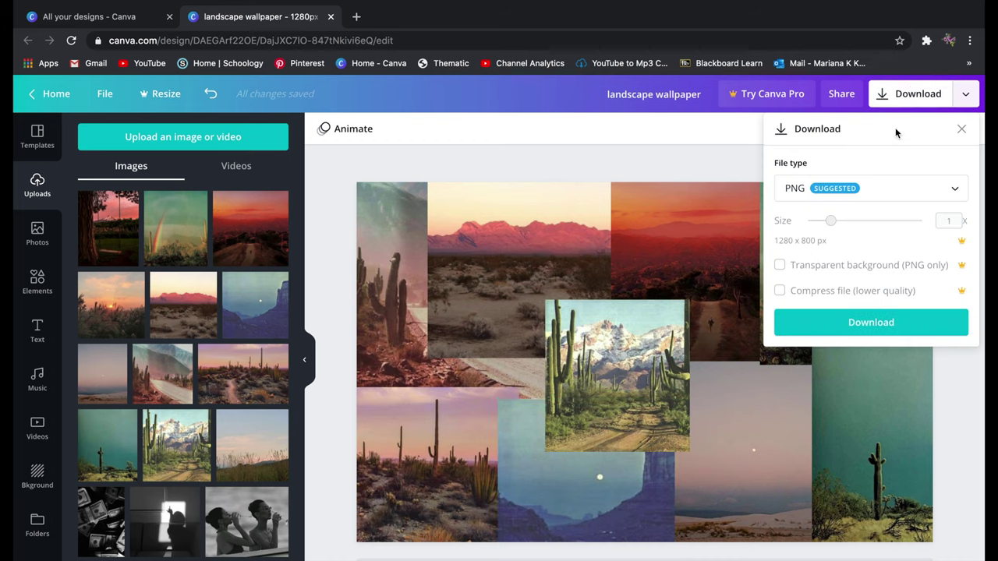
{"action": "left_click", "coordinate": [887, 195]}
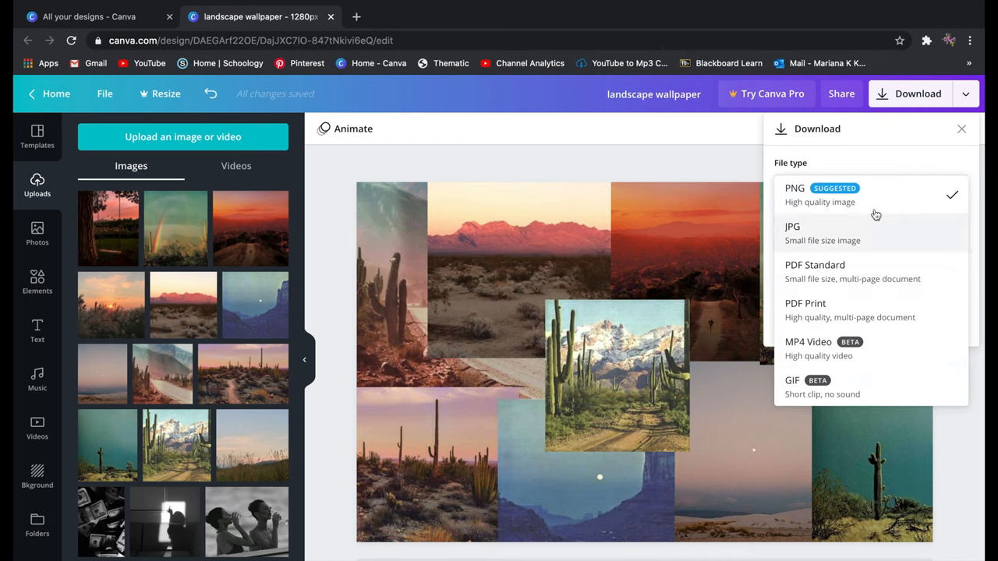
{"action": "left_click", "coordinate": [901, 195]}
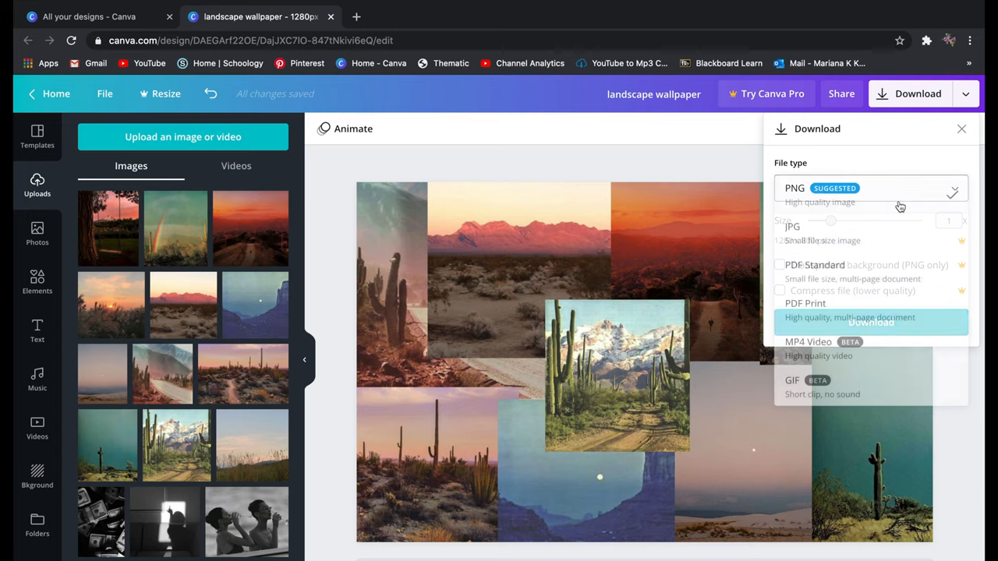
{"action": "left_click", "coordinate": [898, 323]}
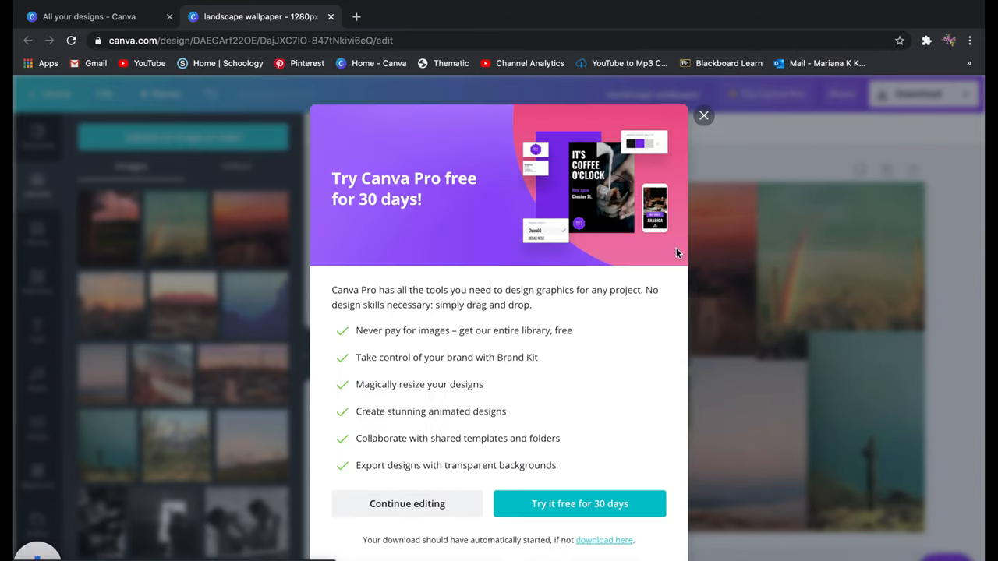
{"action": "left_click", "coordinate": [704, 105]}
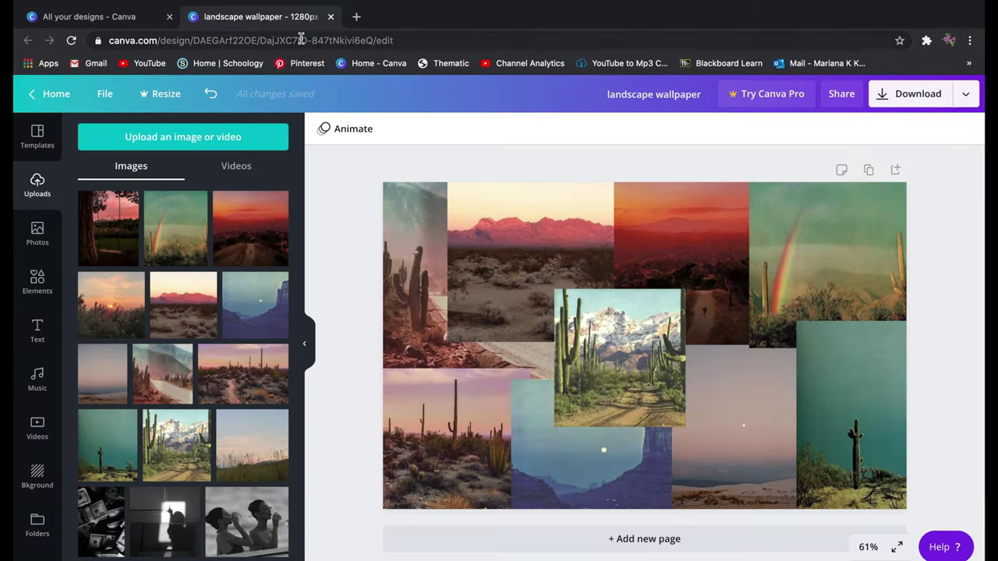
{"action": "key", "text": "ctrl+super+f"}
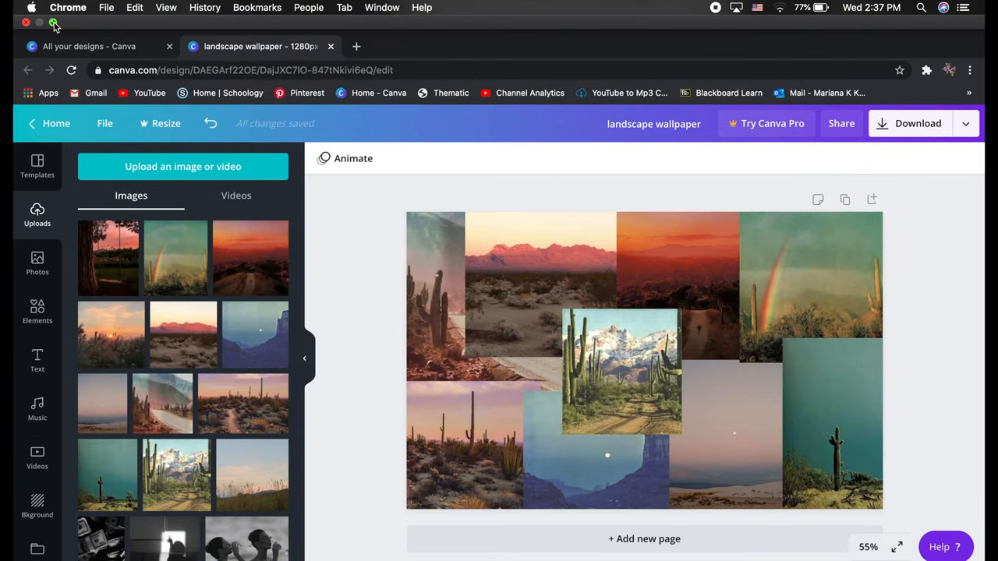
Drag the downloaded wallpaper PNG onto the desktop and close the browser window.
{"action": "left_click", "coordinate": [54, 23]}
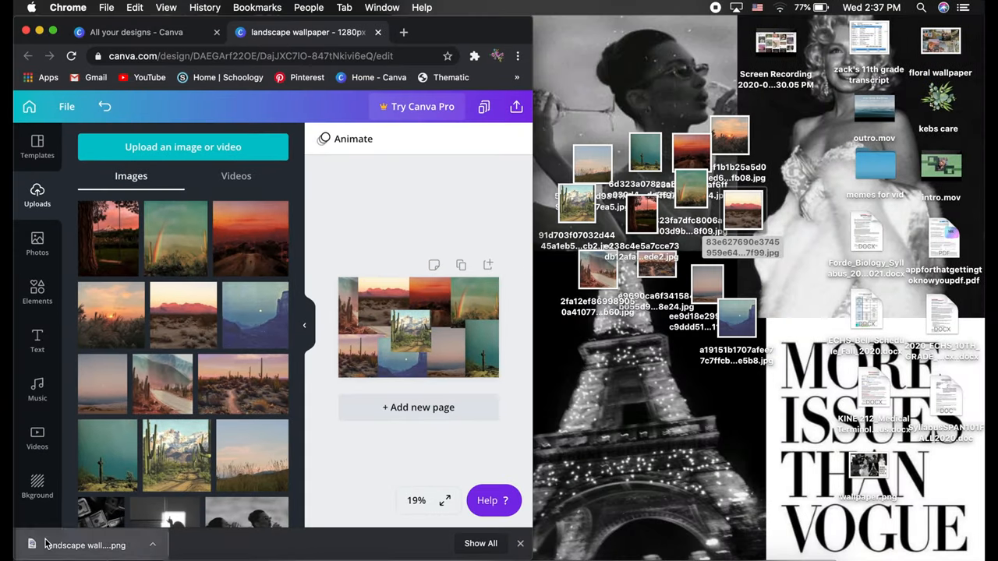
{"action": "mouse_move", "coordinate": [47, 544]}
{"action": "left_mouse_down"}
{"action": "mouse_move", "coordinate": [566, 465]}
{"action": "mouse_move", "coordinate": [801, 413]}
{"action": "left_mouse_up"}
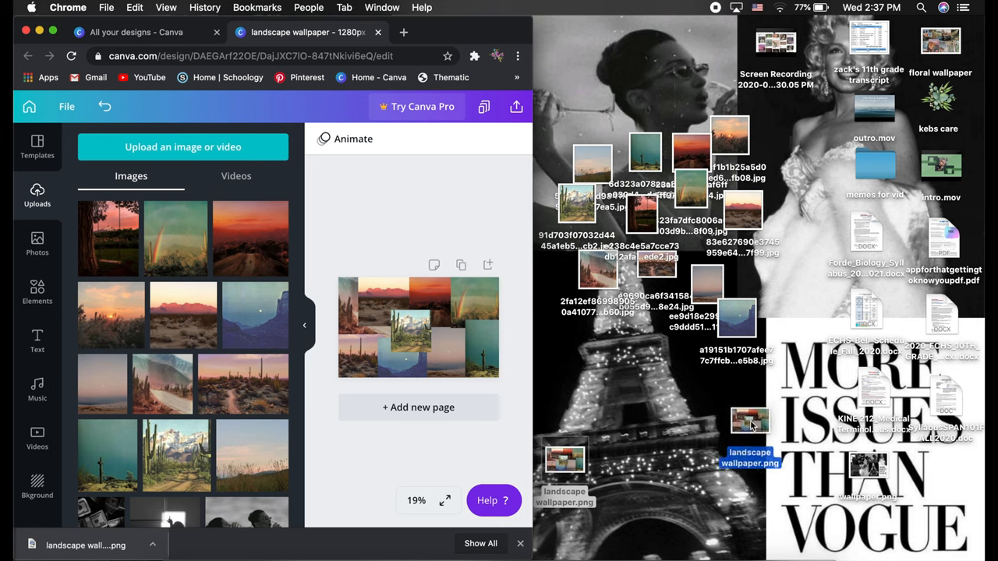
{"action": "left_click", "coordinate": [734, 322]}
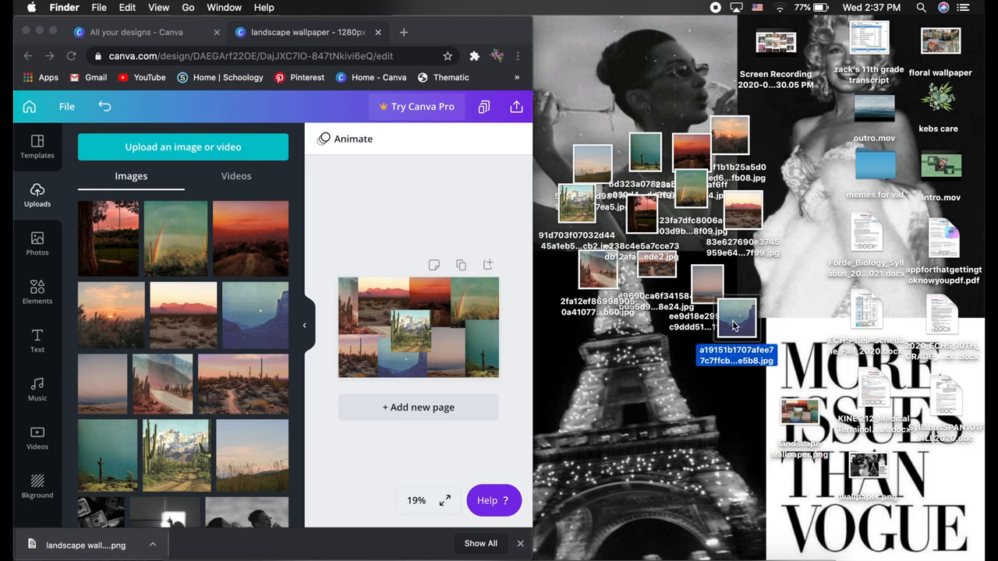
{"action": "left_click", "coordinate": [28, 33]}
Drag all the leftover desert and sunset jpg photos from the desktop to the Trash.
{"action": "left_click_drag", "start_coordinate": [737, 321], "coordinate": [826, 555]}
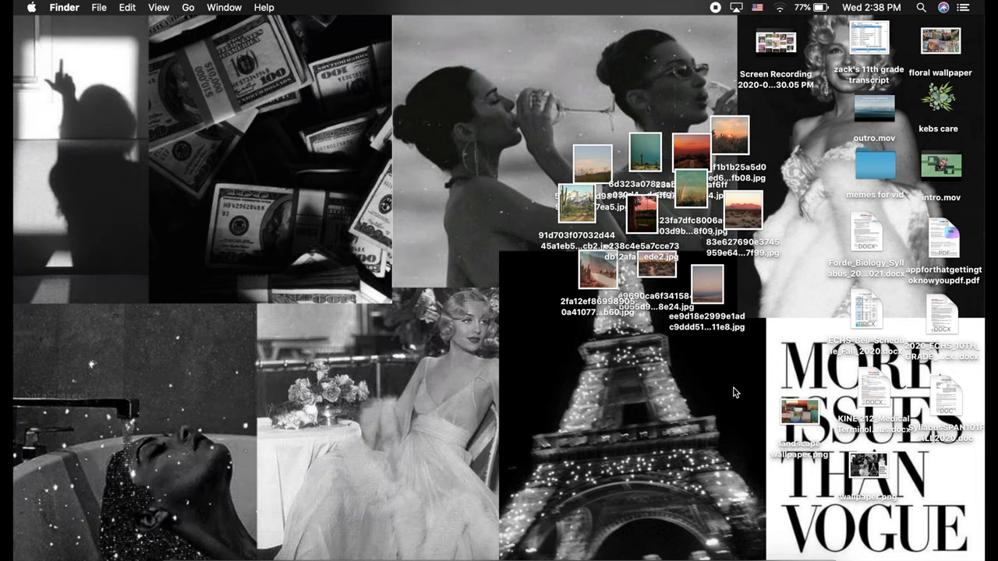
{"action": "left_click_drag", "start_coordinate": [708, 282], "coordinate": [811, 546]}
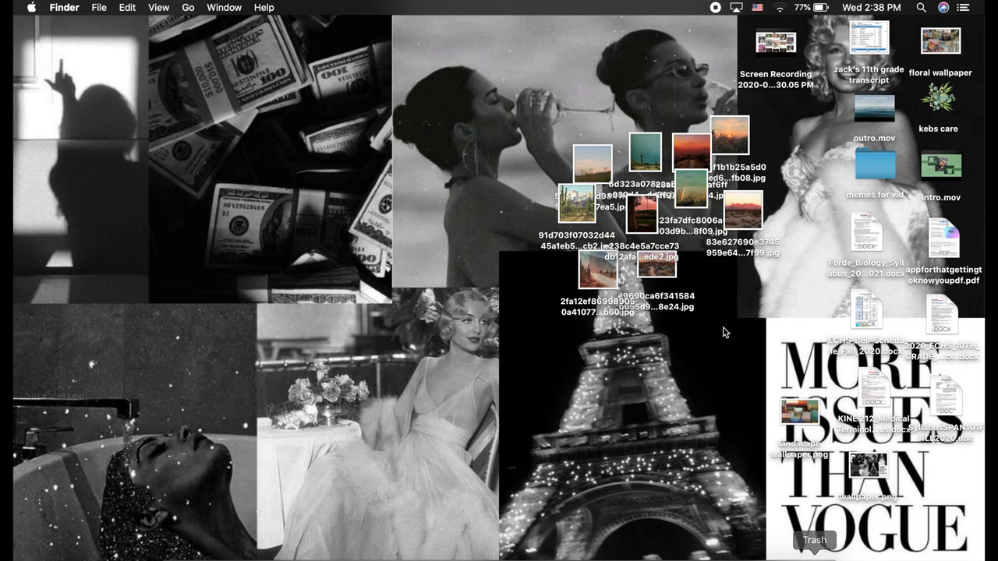
{"action": "left_click", "coordinate": [657, 273]}
{"action": "left_click_drag", "start_coordinate": [657, 274], "coordinate": [814, 545]}
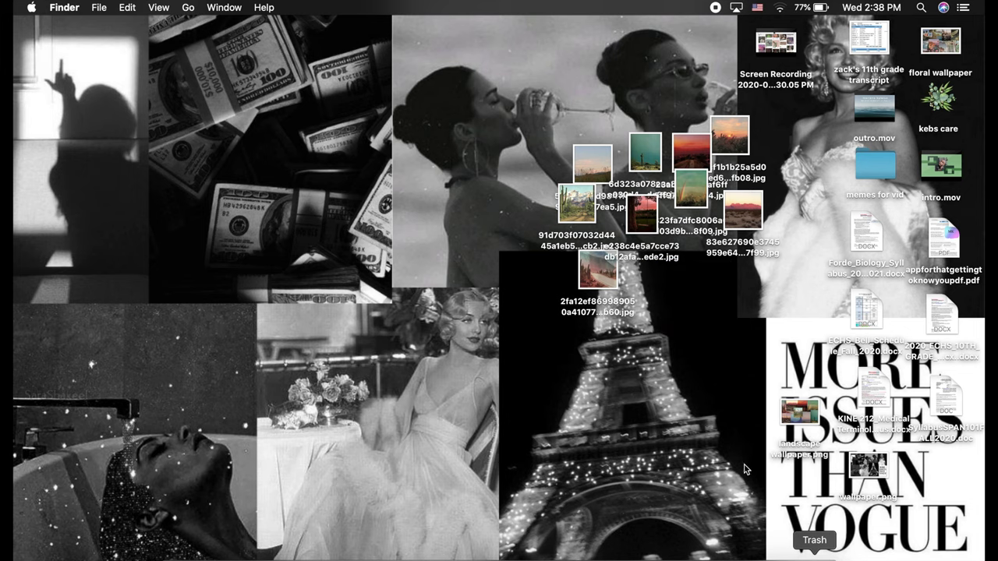
{"action": "left_click", "coordinate": [598, 269]}
{"action": "left_click_drag", "start_coordinate": [598, 269], "coordinate": [815, 545]}
{"action": "mouse_move", "coordinate": [641, 218]}
{"action": "left_mouse_down"}
{"action": "mouse_move", "coordinate": [791, 554]}
{"action": "mouse_move", "coordinate": [810, 550]}
{"action": "left_mouse_up"}
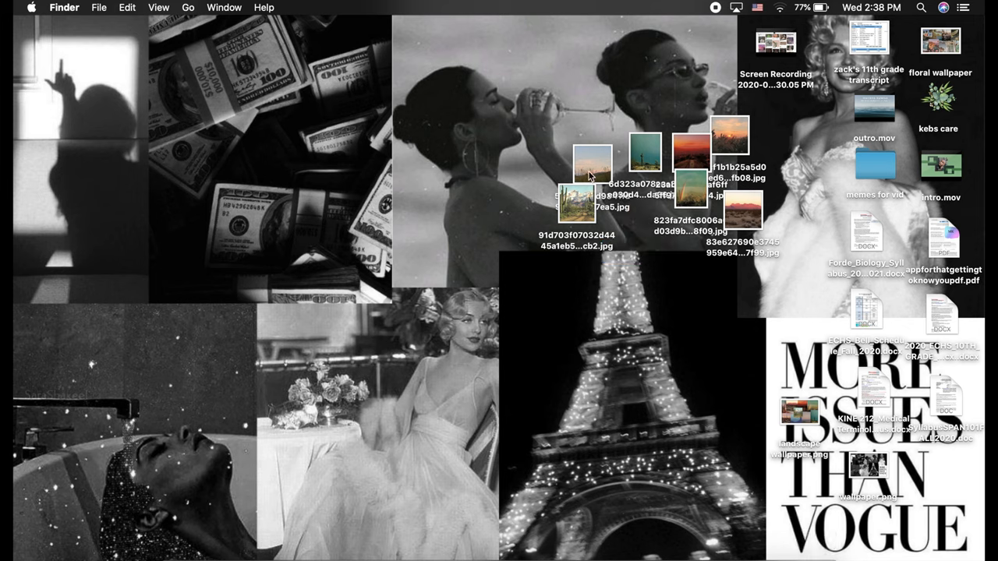
{"action": "left_click_drag", "start_coordinate": [590, 164], "coordinate": [815, 550]}
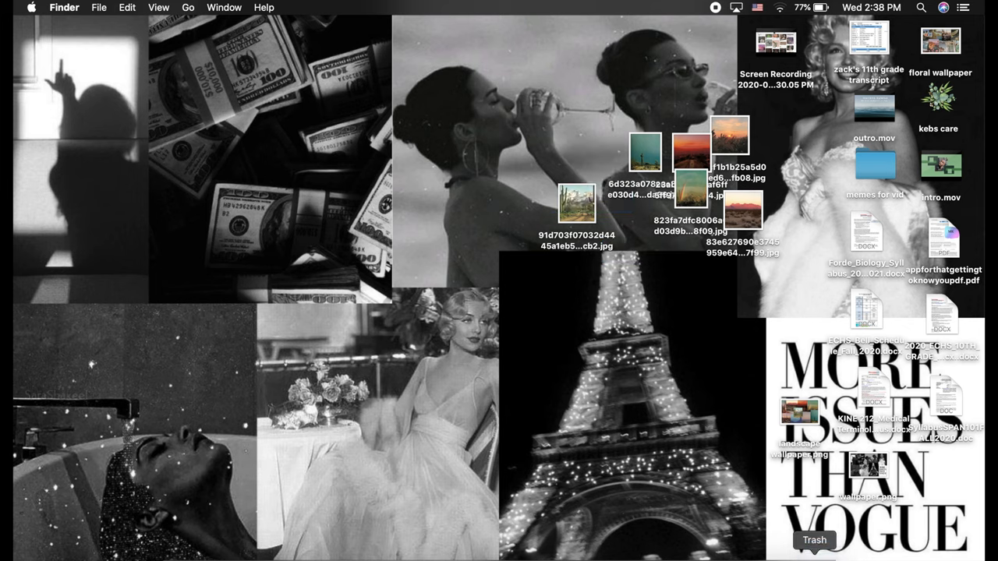
{"action": "left_click_drag", "start_coordinate": [575, 201], "coordinate": [815, 550]}
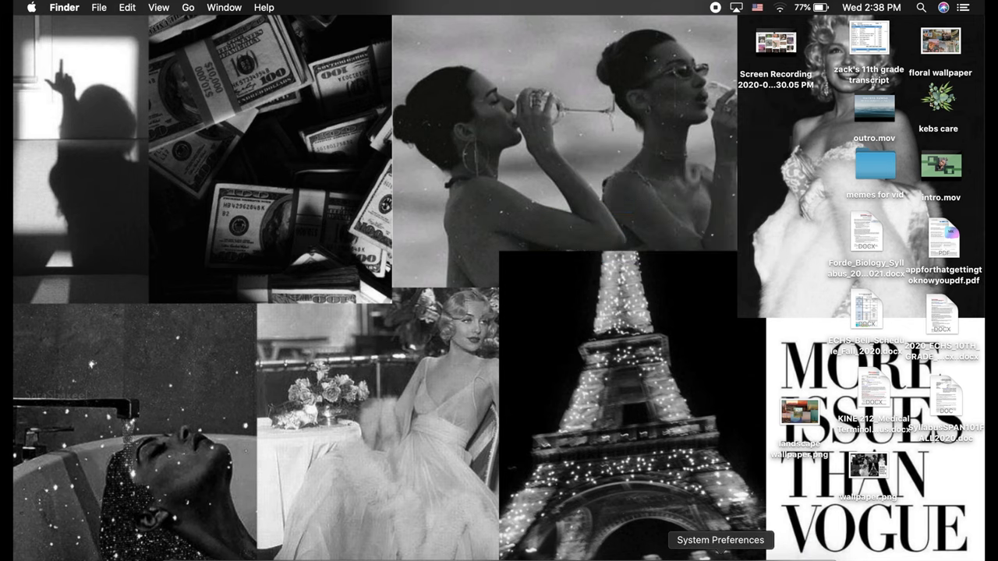
{"action": "left_click", "coordinate": [720, 552]}
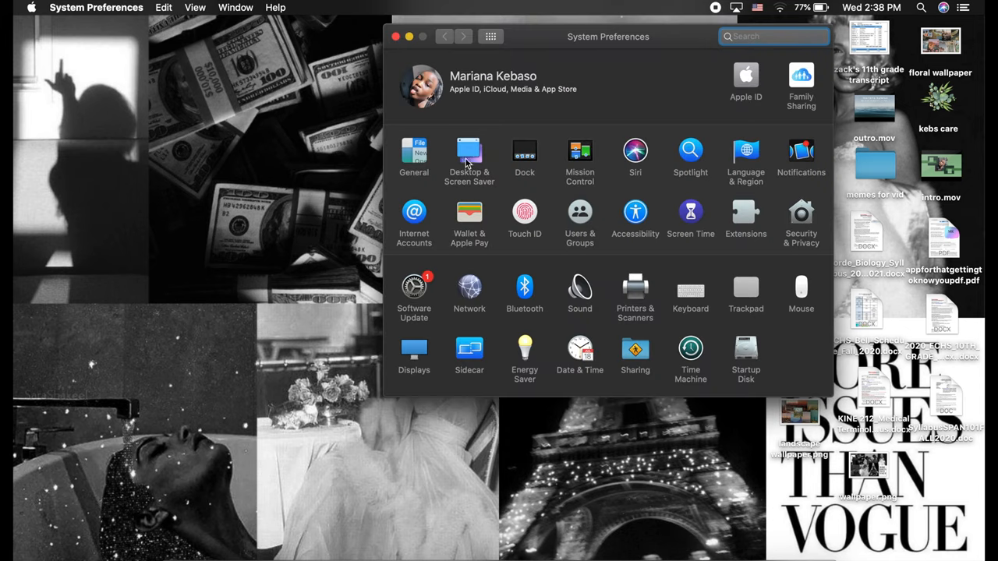
{"action": "left_click", "coordinate": [470, 155]}
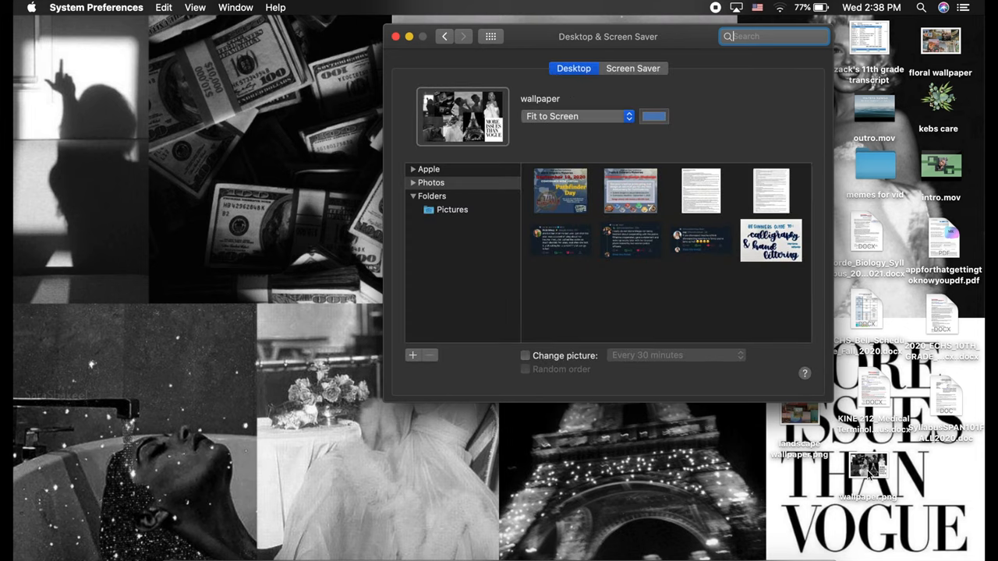
{"action": "left_click_drag", "start_coordinate": [799, 415], "coordinate": [461, 125]}
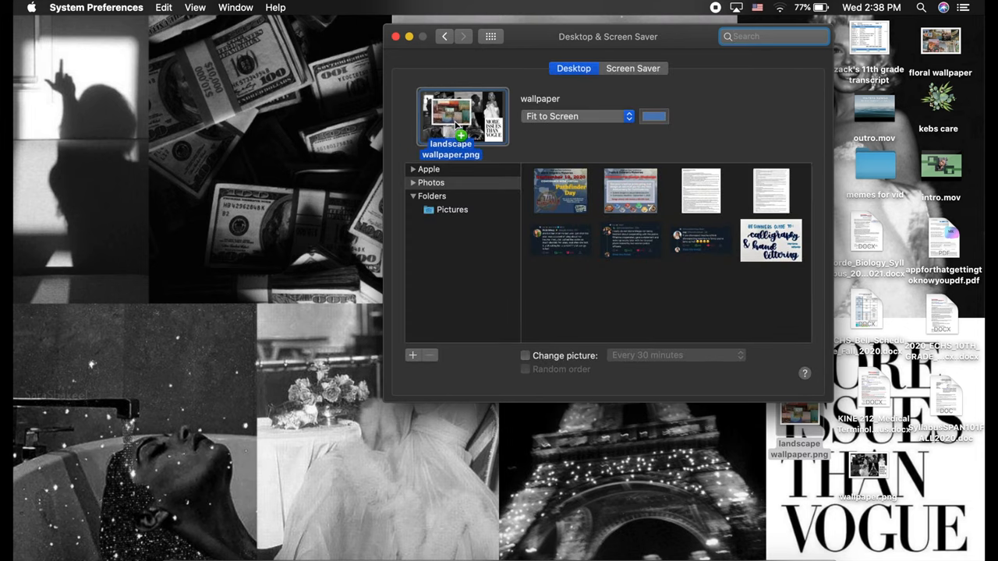
{"action": "left_click_drag", "start_coordinate": [462, 125], "coordinate": [461, 126]}
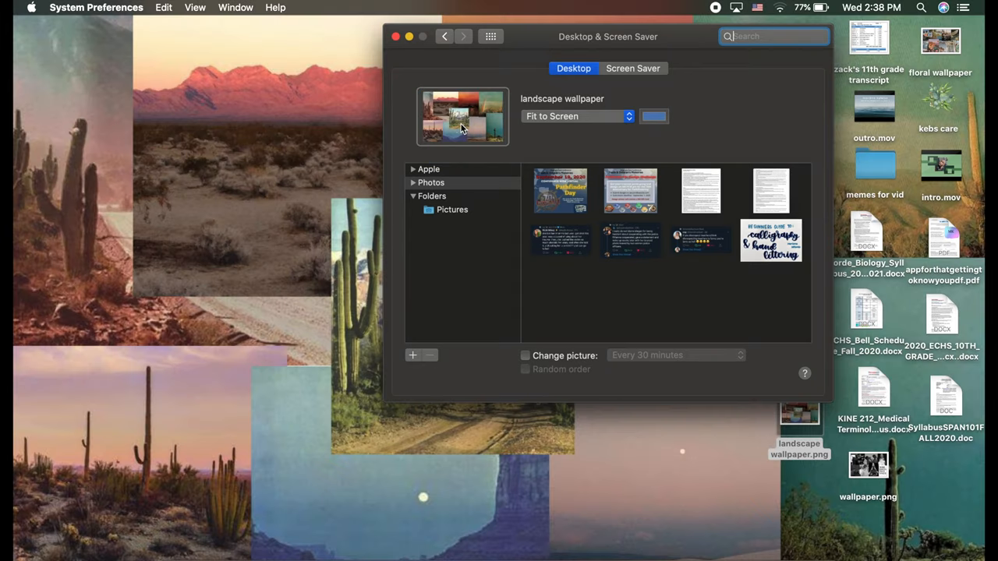
{"action": "left_click", "coordinate": [410, 37]}
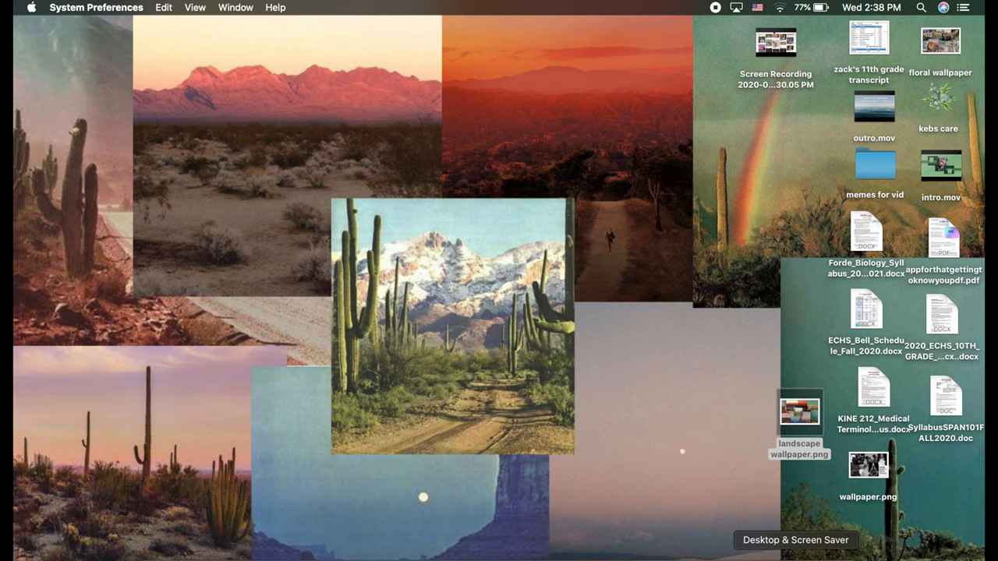
{"action": "left_click", "coordinate": [768, 552]}
{"action": "left_click_drag", "start_coordinate": [702, 37], "coordinate": [563, 103]}
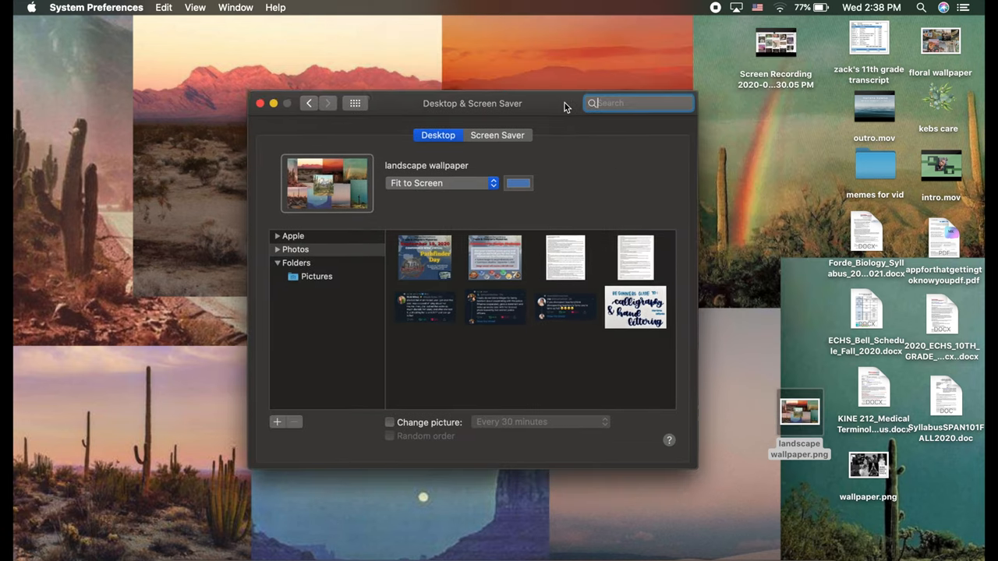
{"action": "left_click_drag", "start_coordinate": [867, 467], "coordinate": [327, 183]}
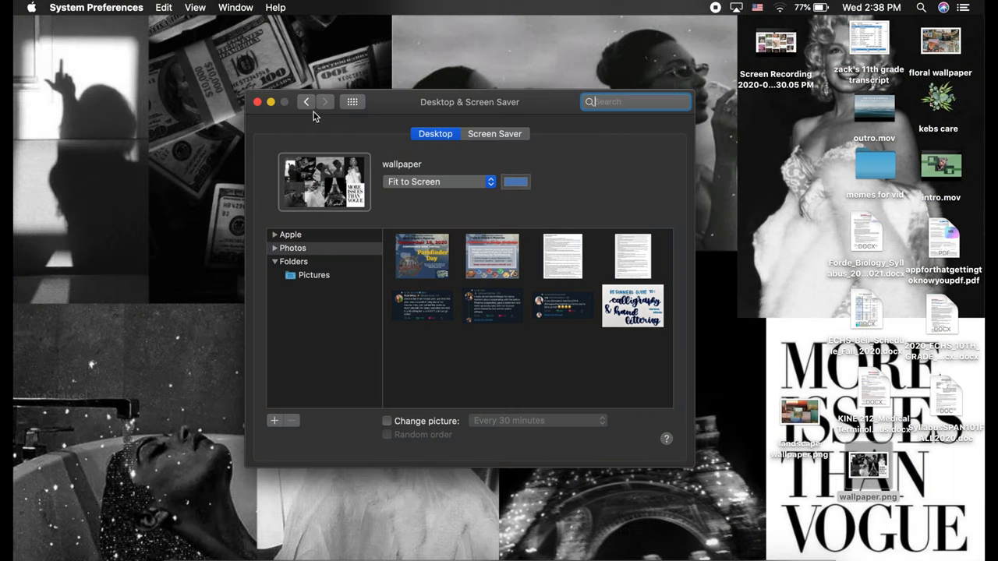
{"action": "left_click", "coordinate": [270, 103]}
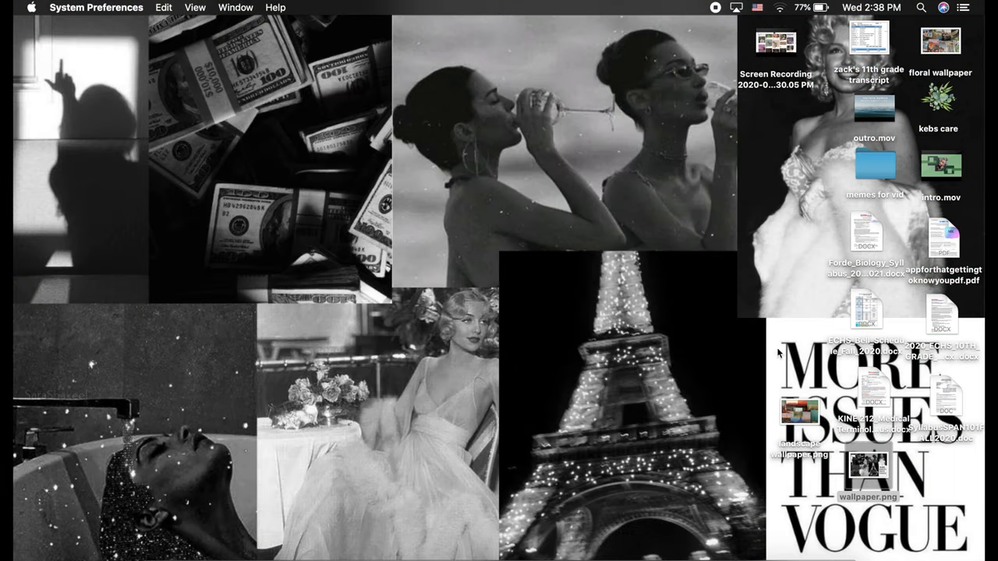